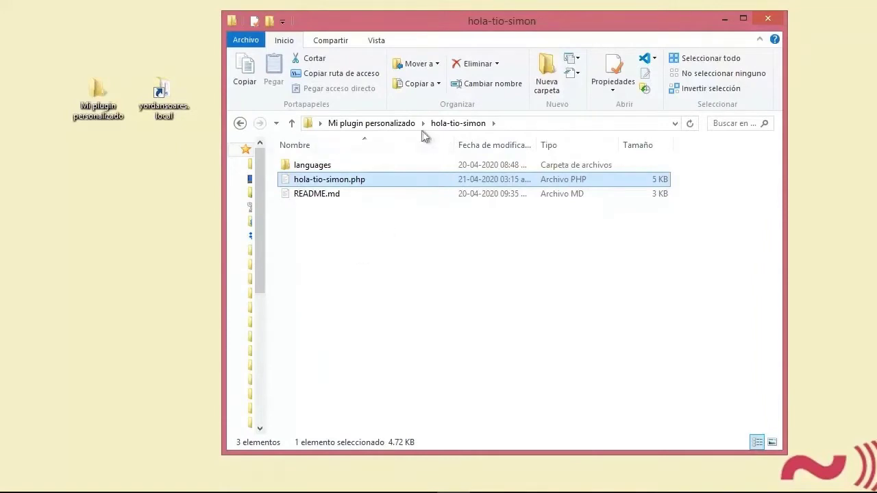
Step: Compress the hola-tio-simon folder into a ZIP archive named hola-tio-simon-1.0.zip
{"action": "left_click", "coordinate": [396, 124]}
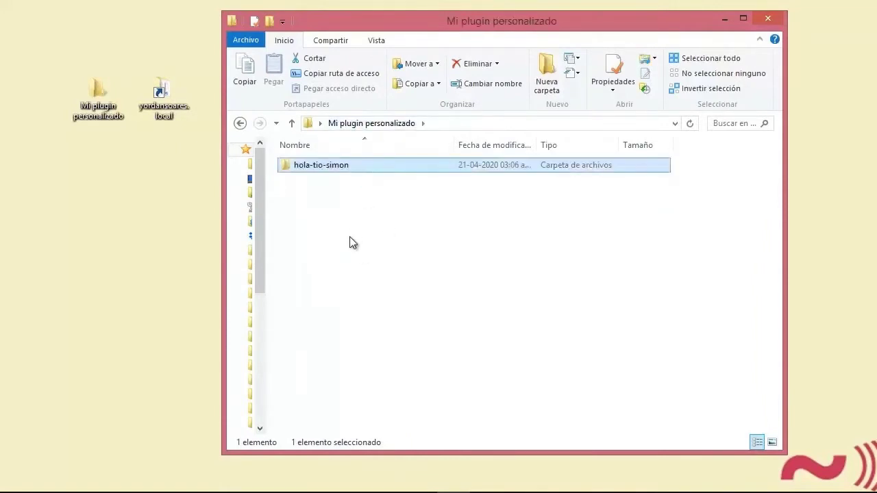
{"action": "right_click", "coordinate": [335, 166]}
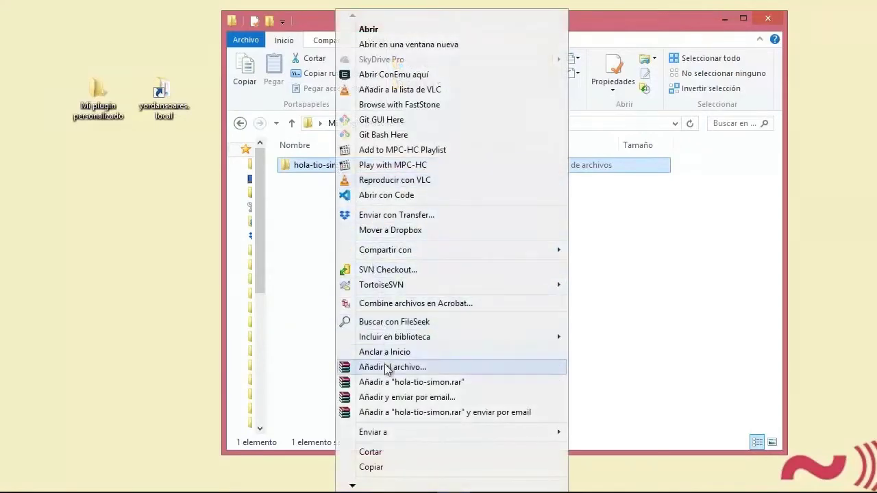
{"action": "left_click", "coordinate": [392, 367]}
{"action": "left_click", "coordinate": [321, 171]}
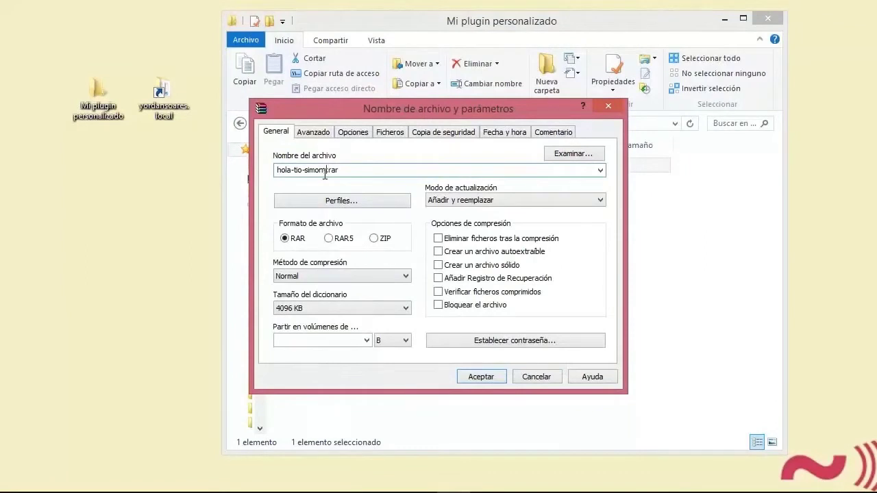
{"action": "type", "text": "0."}
{"action": "left_click", "coordinate": [376, 240]}
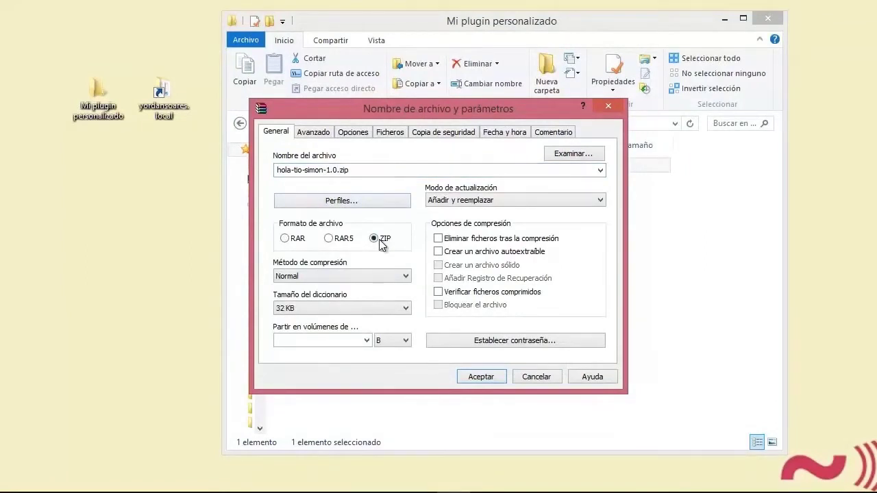
{"action": "left_click", "coordinate": [472, 378]}
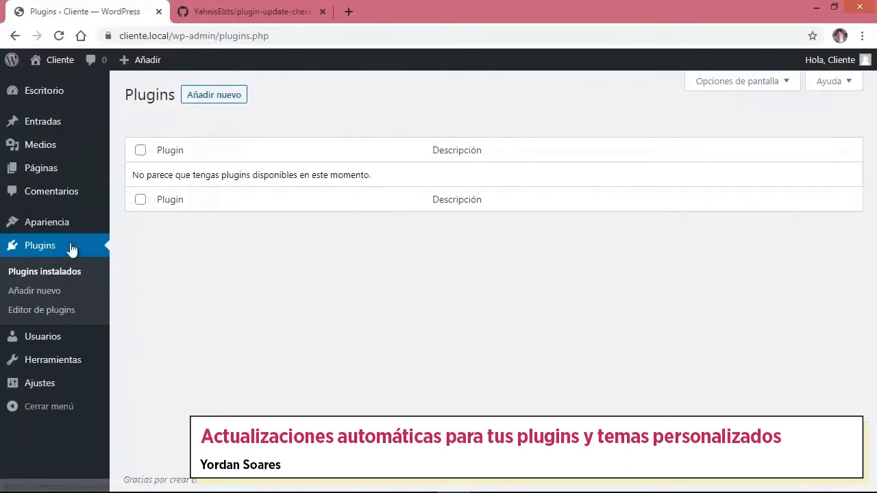
Step: Install the plugin on the WordPress site from hola-tio-simon-1.0.zip and activate it
{"action": "left_click", "coordinate": [214, 95]}
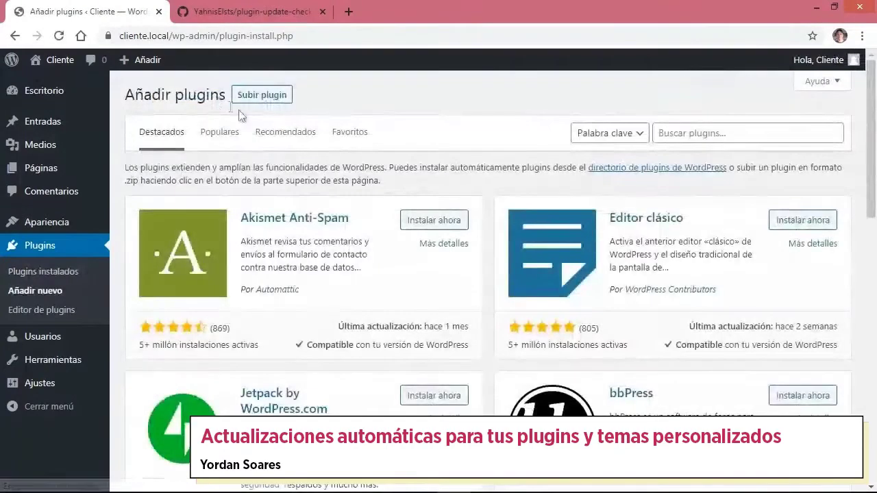
{"action": "left_click", "coordinate": [264, 99]}
{"action": "left_click", "coordinate": [415, 218]}
{"action": "double_click", "coordinate": [140, 120]}
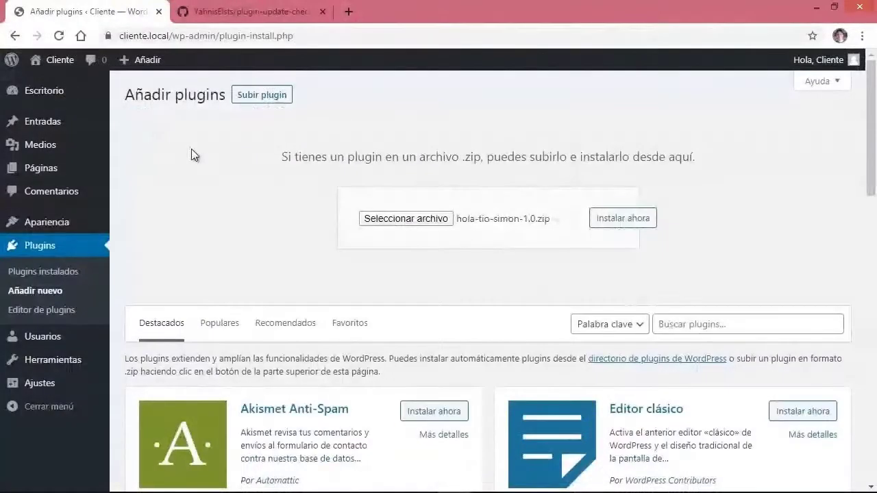
{"action": "left_click", "coordinate": [616, 221]}
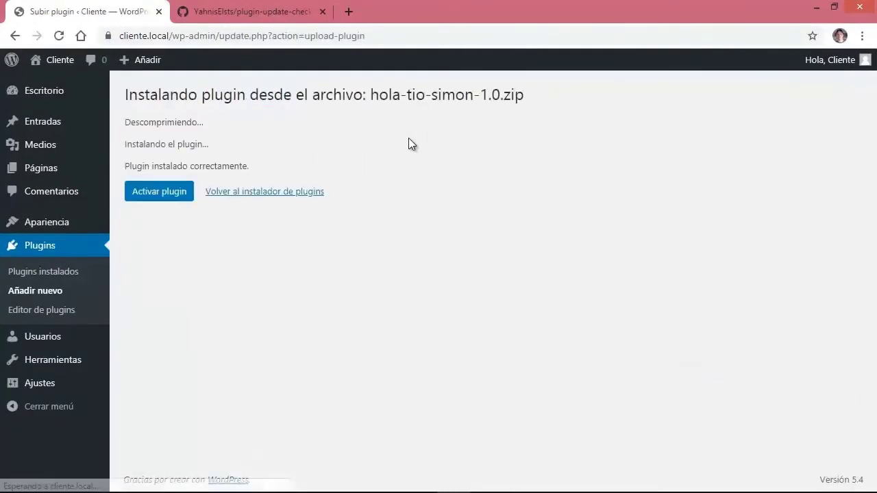
{"action": "left_click", "coordinate": [162, 198]}
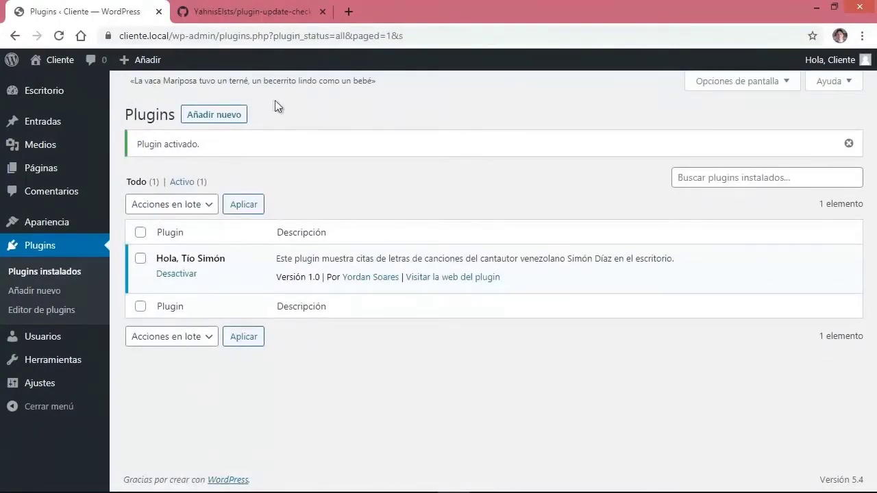
Step: Reload the plugins page twice to check the song quote displayed above the plugin list
{"action": "left_click", "coordinate": [59, 37]}
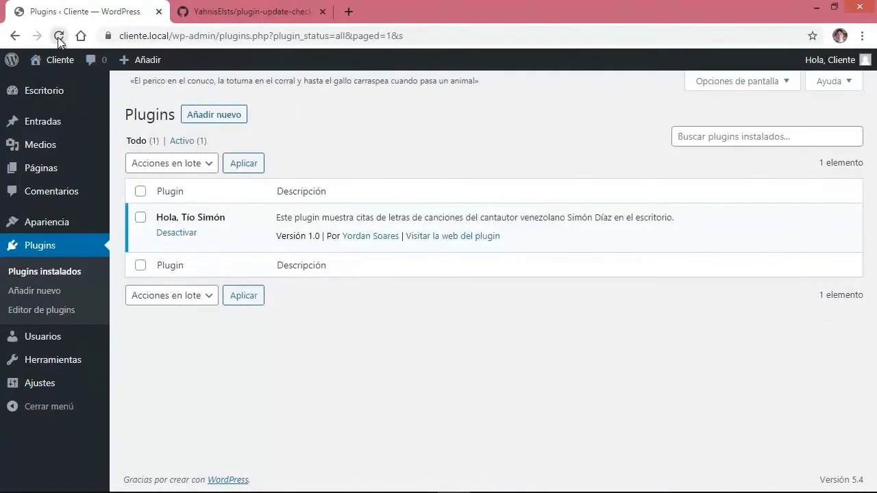
{"action": "left_click", "coordinate": [58, 37]}
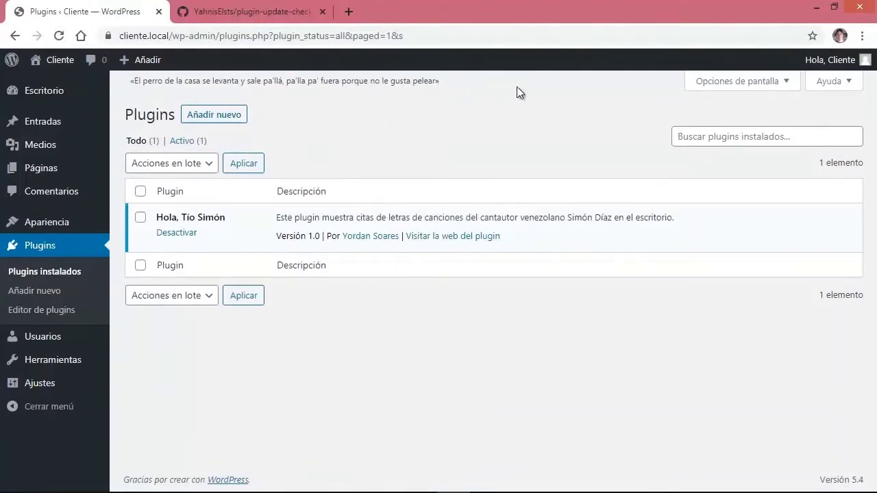
Step: Return to the Mi plugin personalizado folder and open the hola-tio-simon folder in Visual Studio Code
{"action": "left_click", "coordinate": [815, 7]}
{"action": "left_click", "coordinate": [359, 167]}
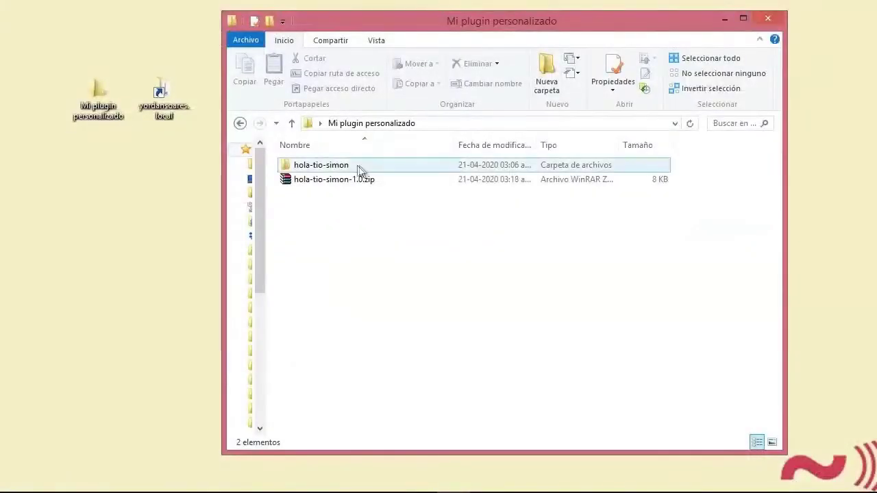
{"action": "left_click", "coordinate": [350, 169]}
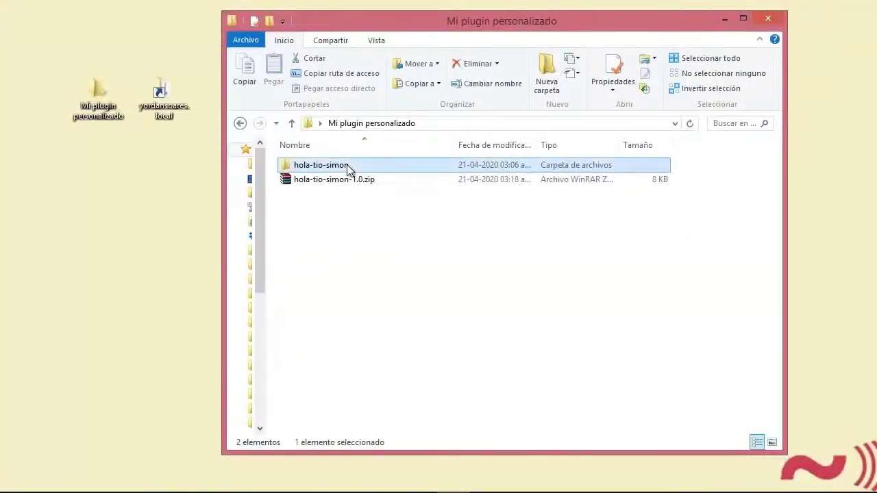
{"action": "right_click", "coordinate": [348, 169]}
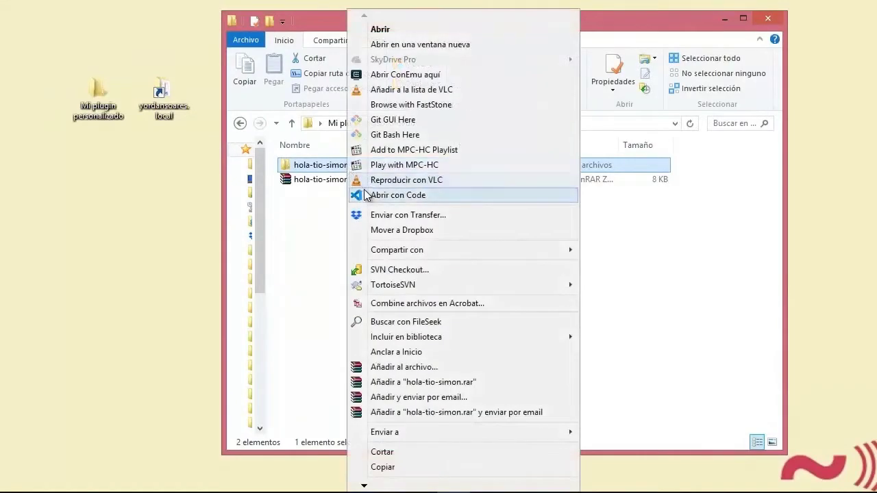
{"action": "left_click", "coordinate": [367, 196]}
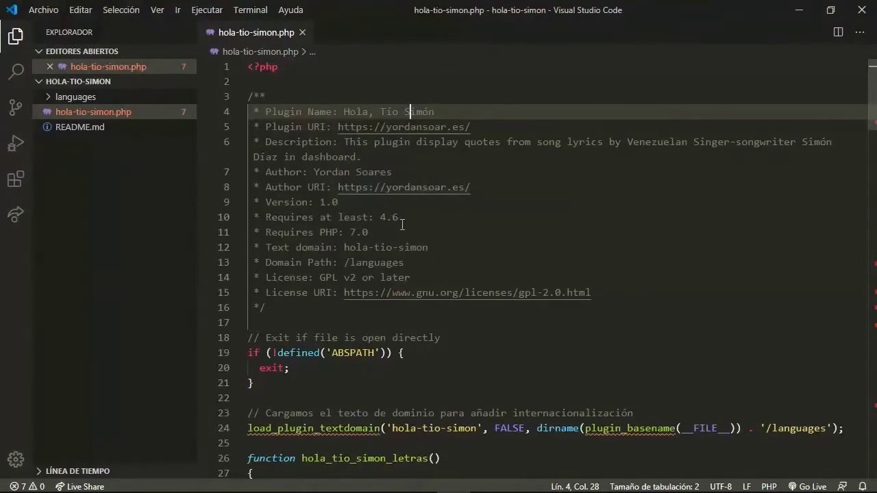
Step: In the printf string of hola_tio_simon(), add a space and "—Simón Díaz" between the last closing span and the closing p tag
{"action": "scroll", "coordinate": [864, 171], "scroll_direction": "down", "scroll_amount": 10}
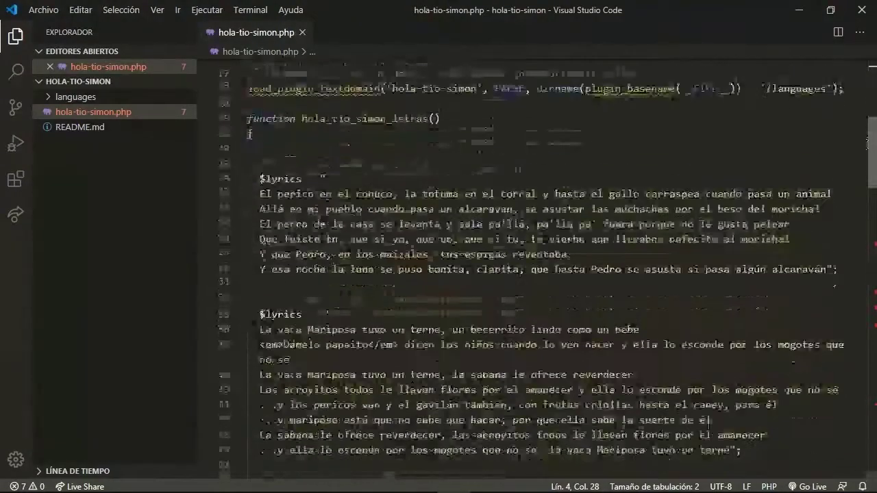
{"action": "scroll", "coordinate": [864, 171], "scroll_direction": "down", "scroll_amount": 10}
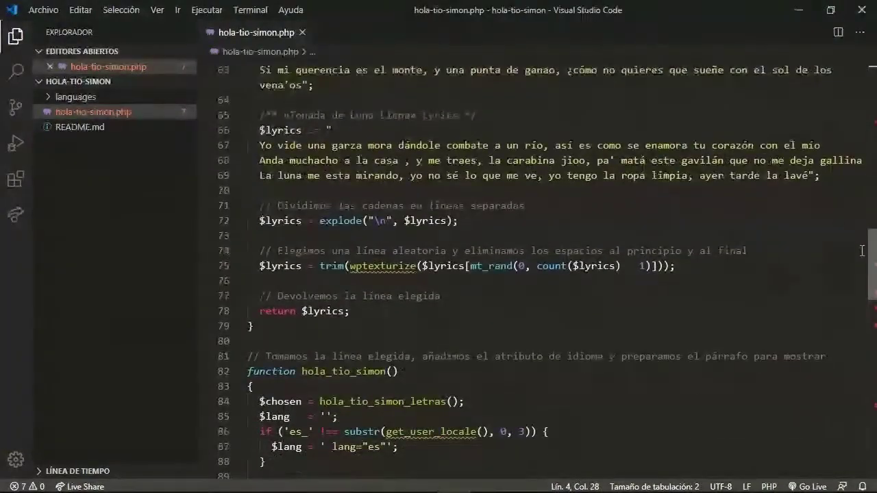
{"action": "scroll", "coordinate": [860, 259], "scroll_direction": "down", "scroll_amount": 5}
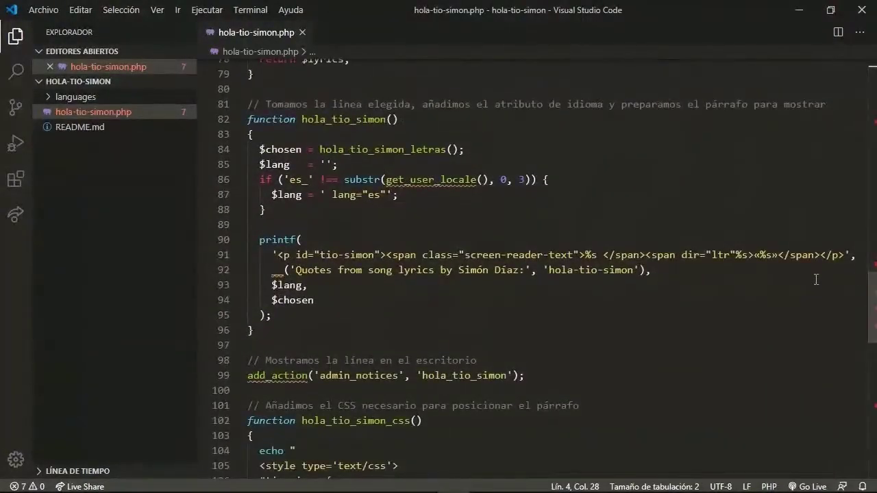
{"action": "left_click", "coordinate": [408, 255]}
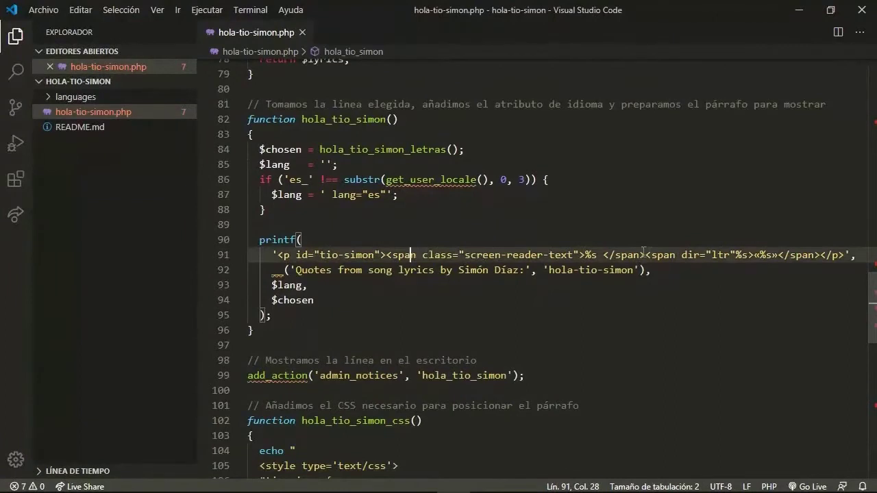
{"action": "left_click", "coordinate": [819, 255]}
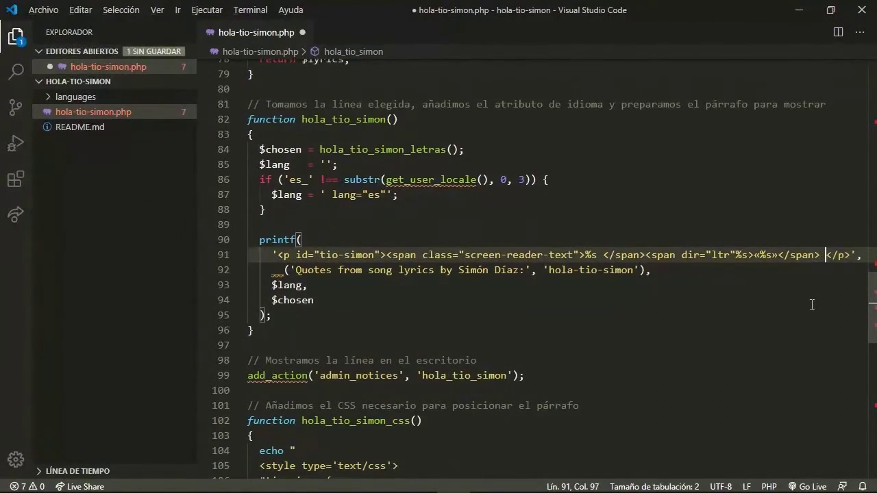
{"action": "type", "text": "-"}
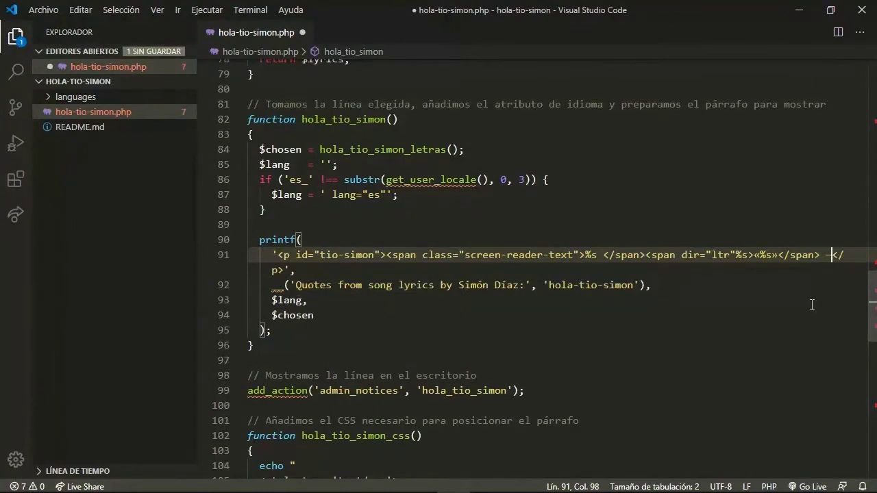
{"action": "type", "text": "Simón Díaz"}
Step: Wrap the "—Simón Díaz" text in a strong tag with Emmet's Wrap with Abbreviation and save the file
{"action": "key", "text": "ctrl+shift+Left"}
{"action": "key", "text": "ctrl+shift+Left"}
{"action": "key", "text": "shift+Left"}
{"action": "key", "text": "ctrl+shift+p"}
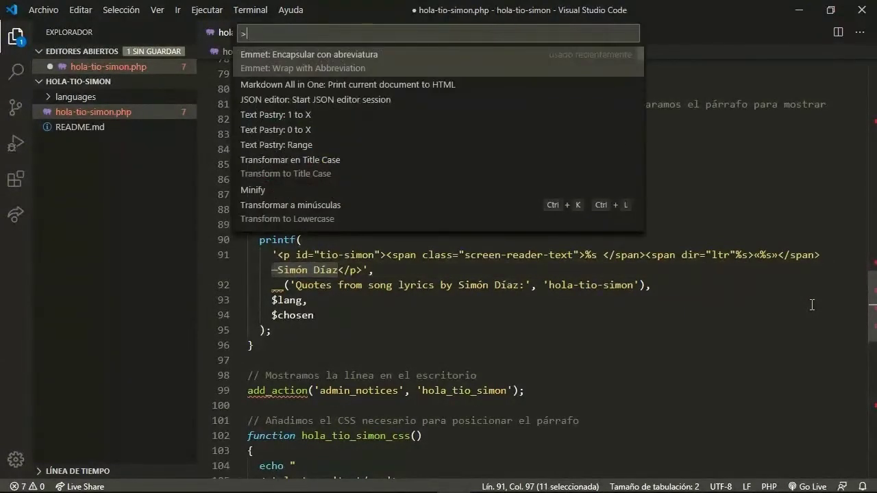
{"action": "key", "text": "Return"}
{"action": "type", "text": "strong>"}
{"action": "key", "text": "Return"}
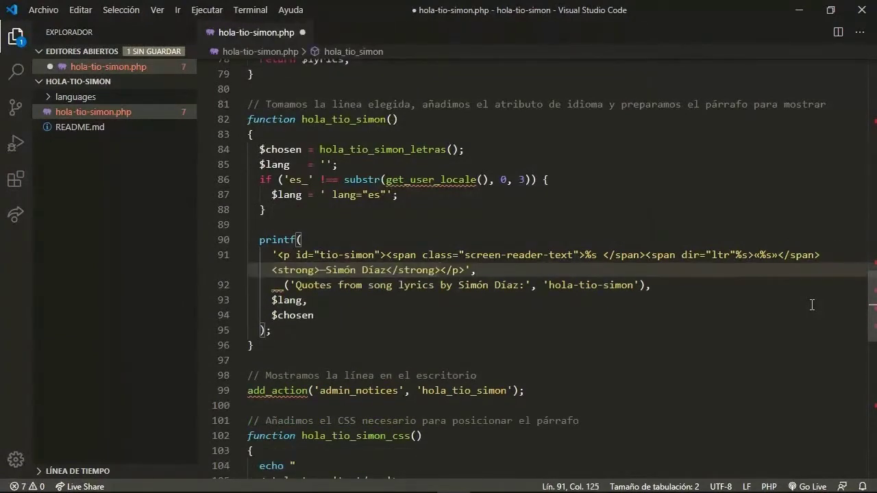
{"action": "key", "text": "ctrl+s"}
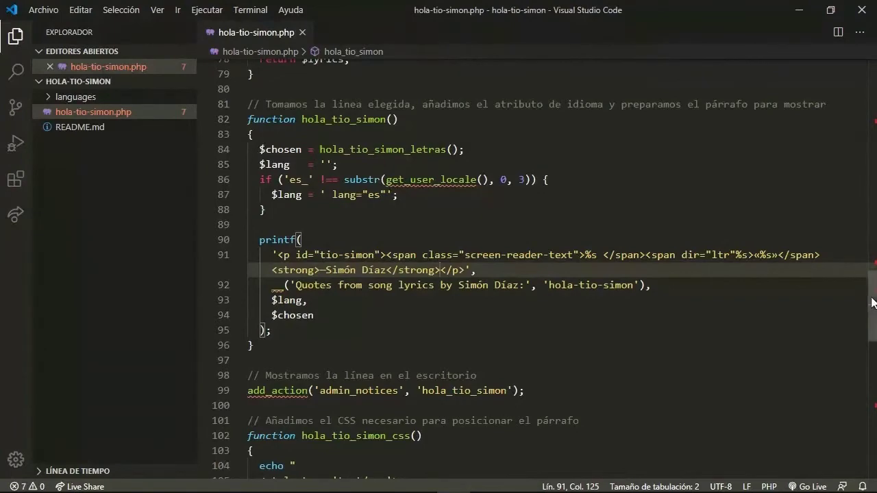
Step: Set the Version in the plugin header comment to 1.1 and save the file
{"action": "scroll", "coordinate": [870, 294], "scroll_direction": "up", "scroll_amount": 10}
{"action": "scroll", "coordinate": [394, 190], "scroll_direction": "up", "scroll_amount": 10}
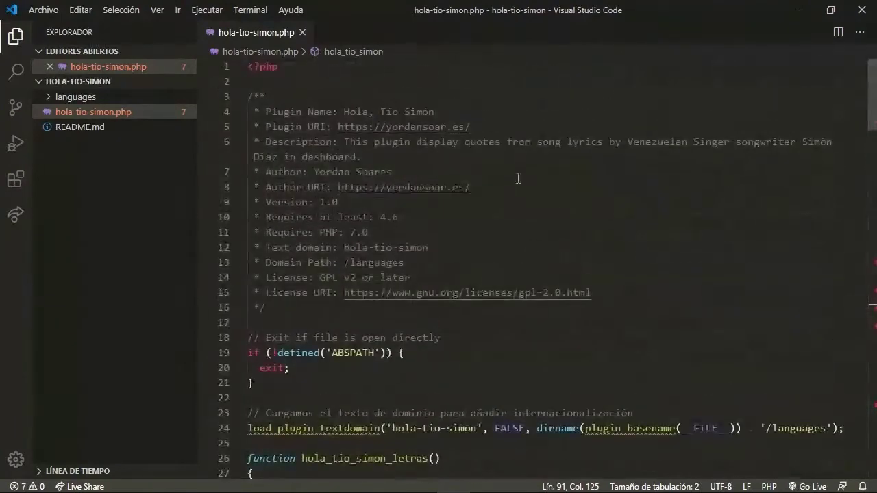
{"action": "left_click", "coordinate": [361, 200]}
{"action": "key", "text": "BackSpace"}
{"action": "type", "text": "1"}
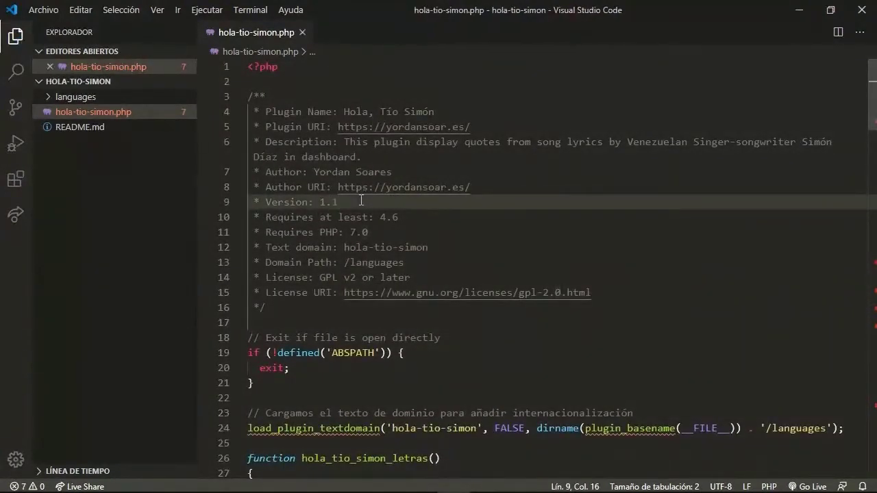
Step: Compress the updated hola-tio-simon folder into a ZIP archive named hola-tio-simon-1.1.zip
{"action": "left_click", "coordinate": [798, 10]}
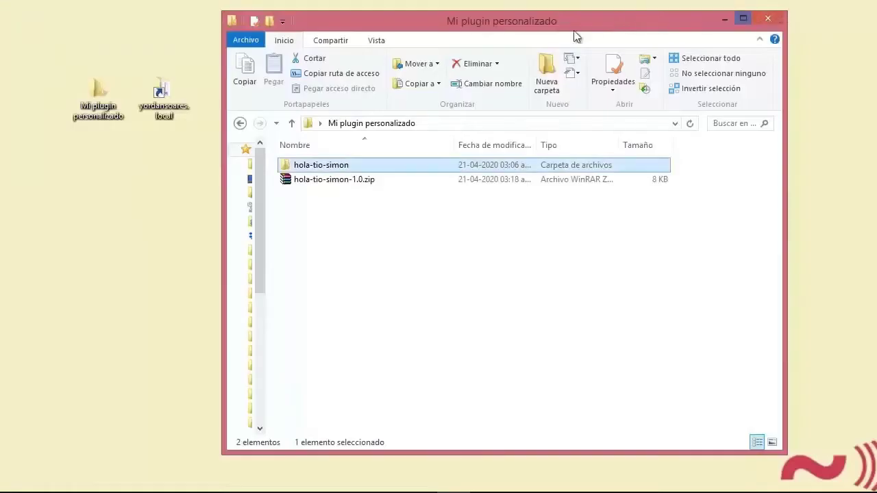
{"action": "right_click", "coordinate": [320, 170]}
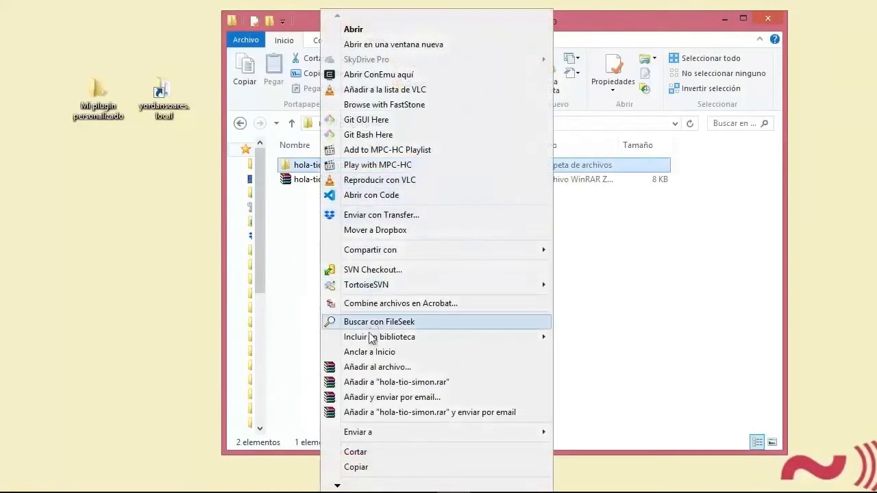
{"action": "left_click", "coordinate": [368, 368]}
{"action": "left_click", "coordinate": [374, 237]}
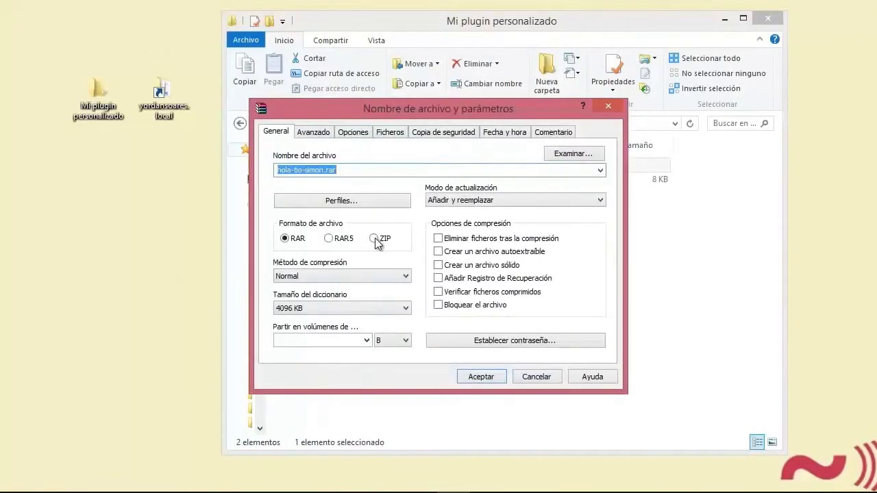
{"action": "left_click", "coordinate": [323, 170]}
{"action": "left_click", "coordinate": [324, 170]}
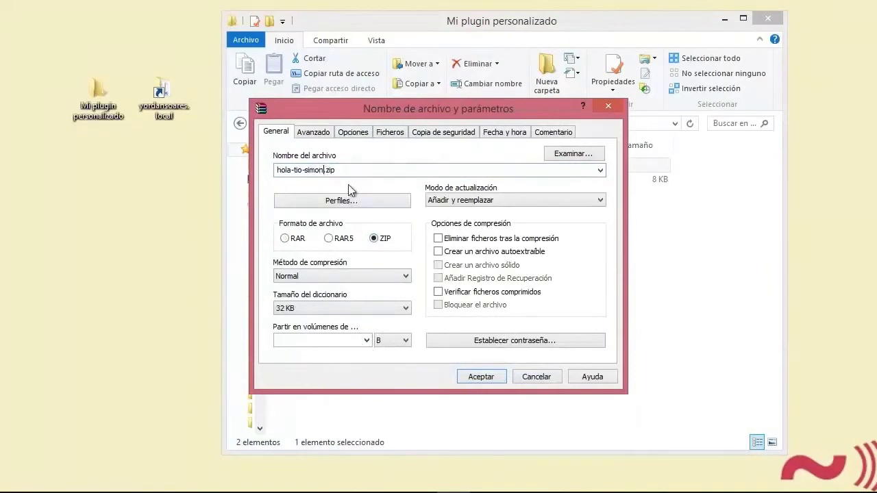
{"action": "type", "text": "-1.1"}
{"action": "left_click", "coordinate": [496, 380]}
{"action": "left_click", "coordinate": [373, 196]}
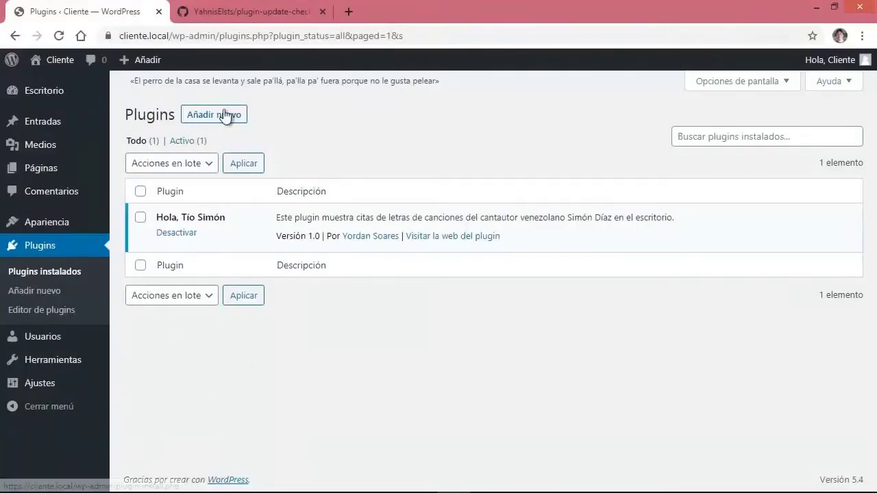
Step: Try to install hola-tio-simon-1.1.zip as an uploaded plugin in WordPress
{"action": "left_click", "coordinate": [221, 115]}
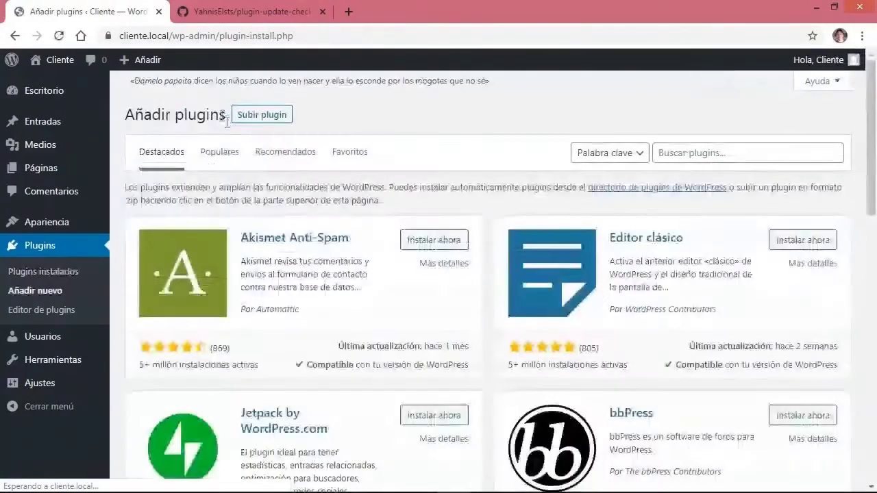
{"action": "left_click", "coordinate": [260, 118]}
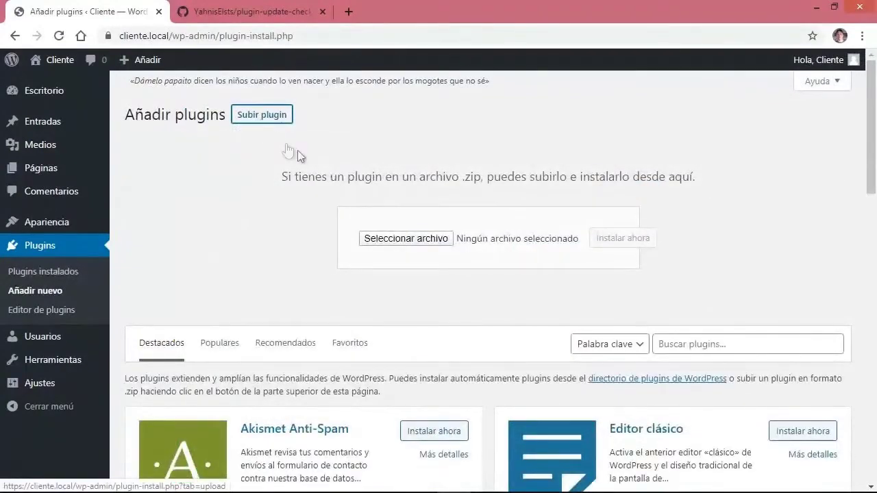
{"action": "left_click", "coordinate": [405, 238]}
{"action": "left_click", "coordinate": [146, 128]}
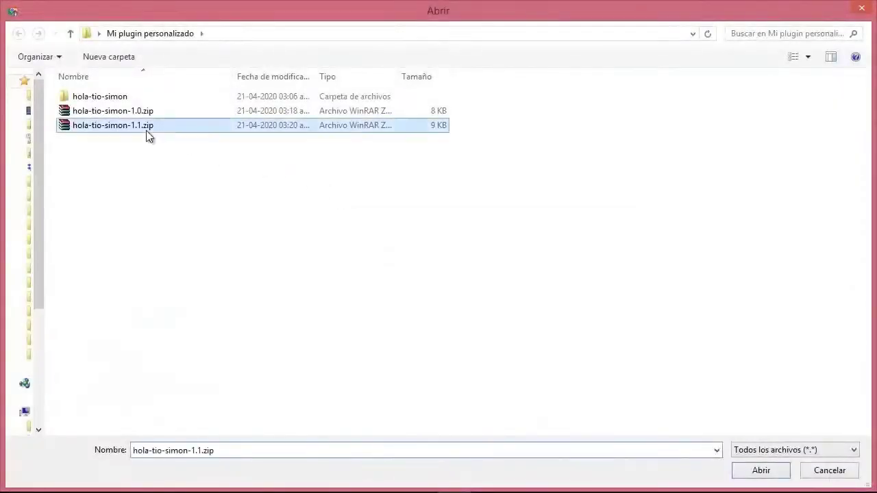
{"action": "left_click", "coordinate": [760, 471]}
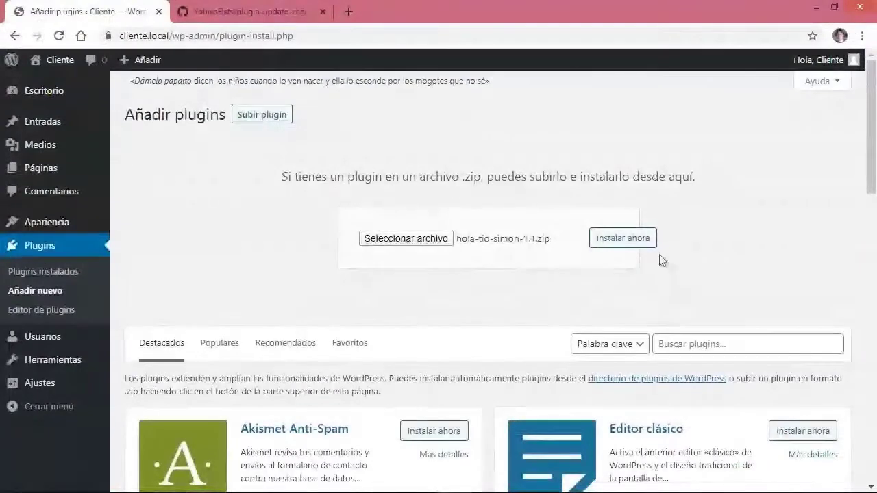
{"action": "left_click", "coordinate": [638, 239]}
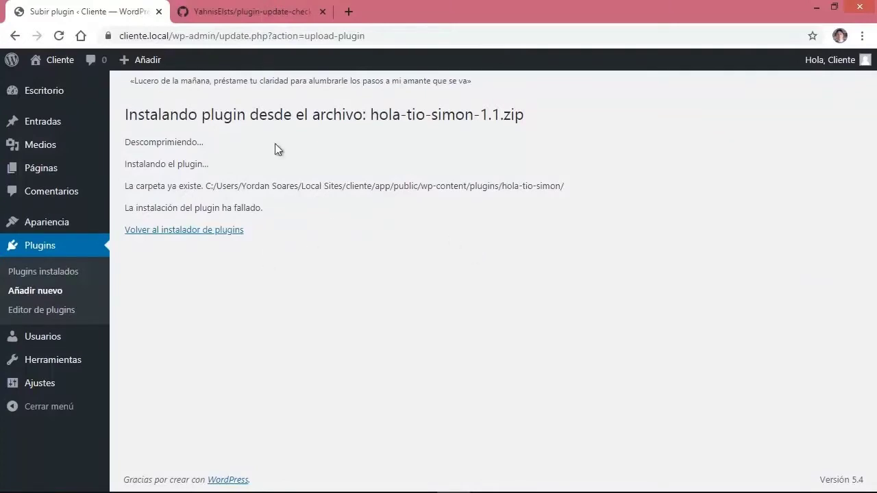
Step: Switch to the plugin-update-checker GitHub page and go to the Self-hosted Plugins and Themes section of its readme
{"action": "left_click", "coordinate": [272, 13]}
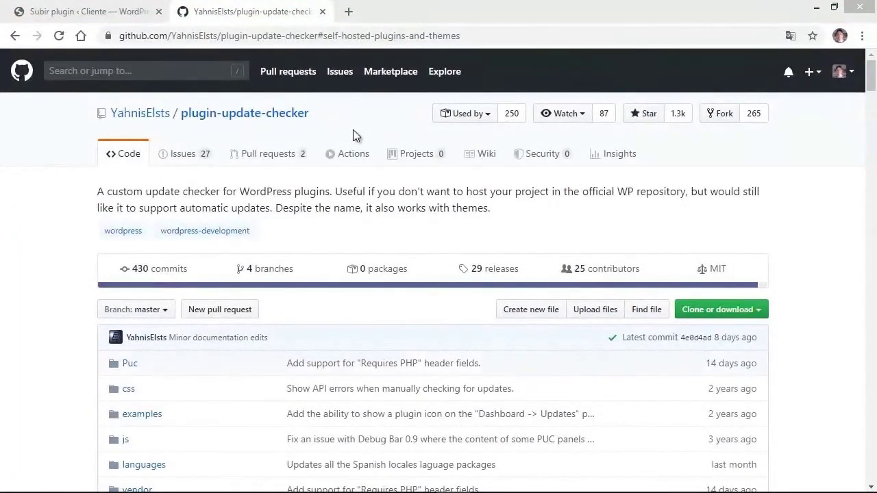
{"action": "left_click_drag", "start_coordinate": [862, 89], "coordinate": [864, 136]}
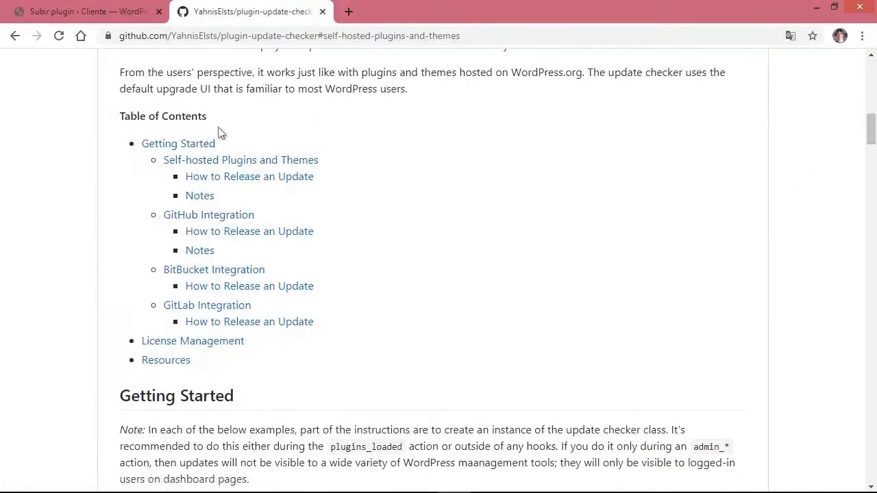
{"action": "left_click", "coordinate": [205, 161]}
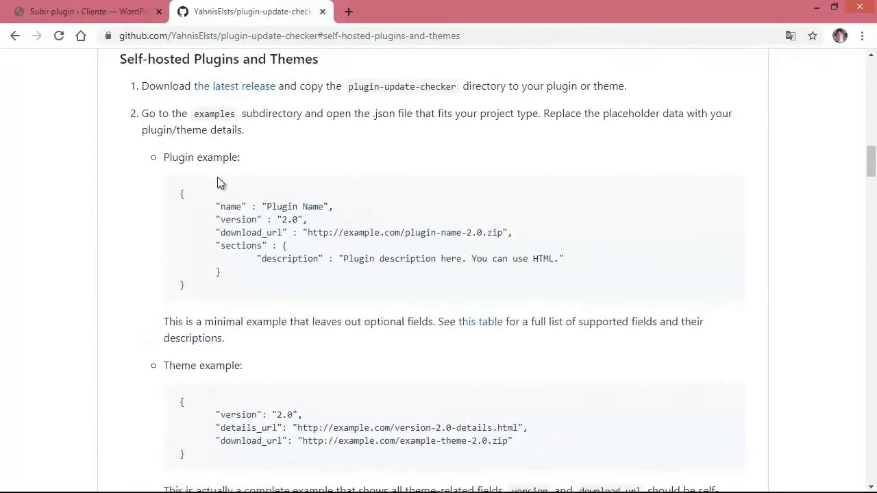
Step: Open the latest plugin-update-checker release in a separate tab, download its zip source code, and close that tab
{"action": "middle_click", "coordinate": [245, 91]}
{"action": "left_click", "coordinate": [384, 14]}
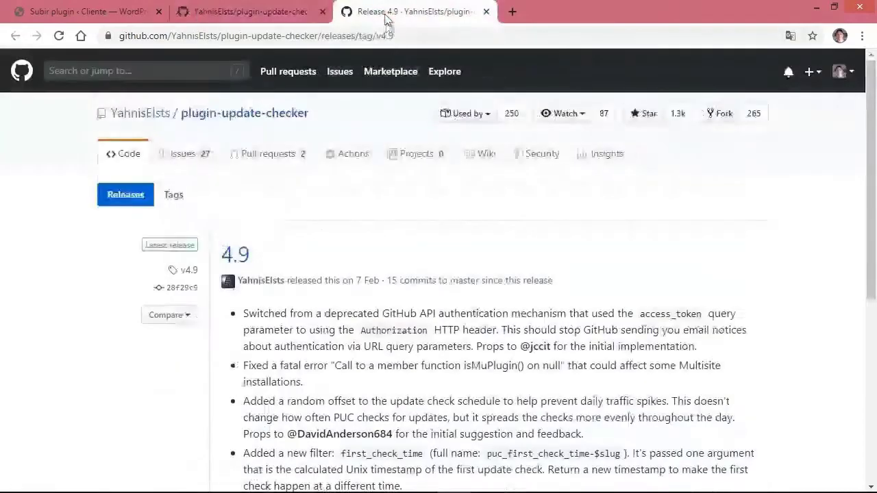
{"action": "left_click_drag", "start_coordinate": [873, 128], "coordinate": [814, 265]}
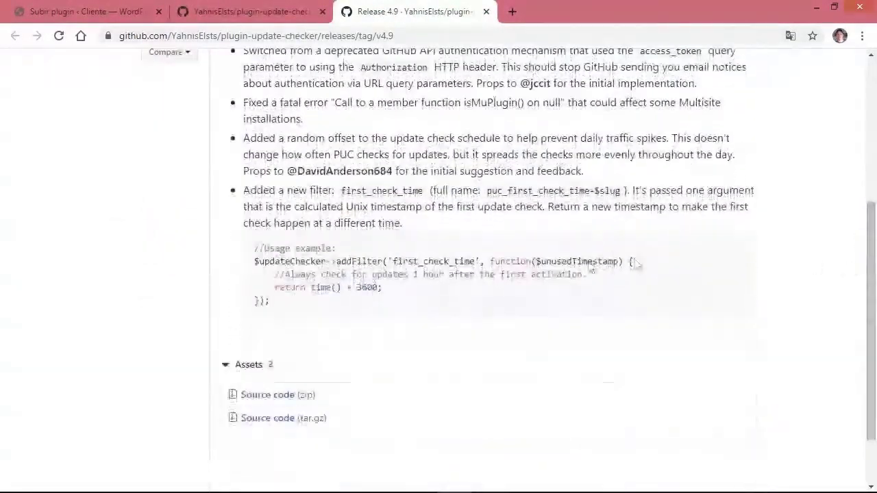
{"action": "left_click", "coordinate": [288, 402]}
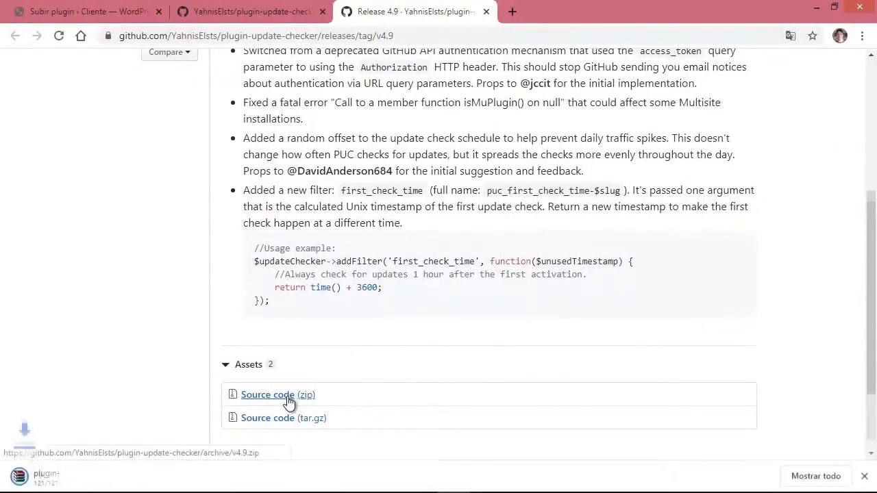
{"action": "left_click", "coordinate": [486, 11]}
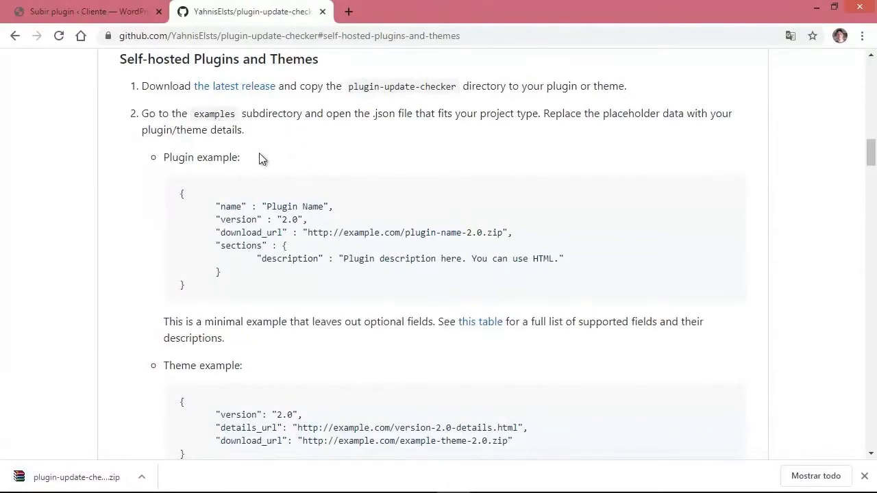
Step: Copy the require and buildUpdateChecker code snippet from step 4 of the self-hosted plugin instructions
{"action": "scroll", "coordinate": [260, 154], "scroll_direction": "down", "scroll_amount": 1}
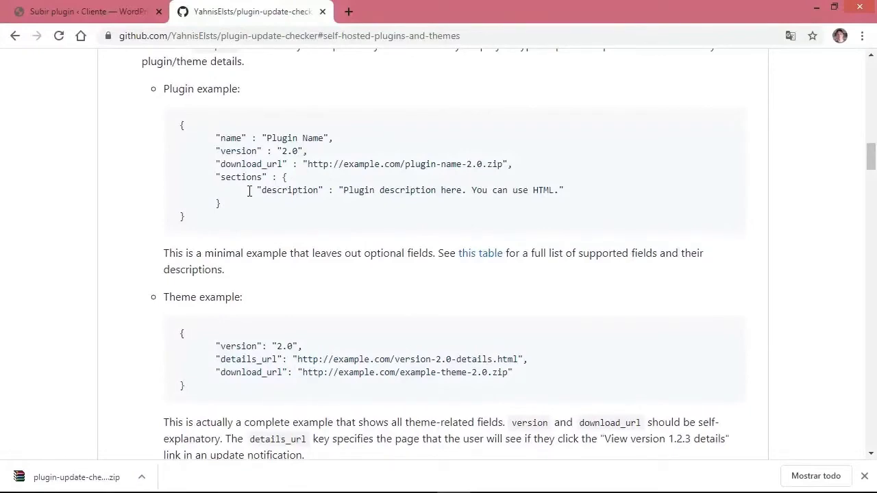
{"action": "scroll", "coordinate": [261, 163], "scroll_direction": "down", "scroll_amount": 4}
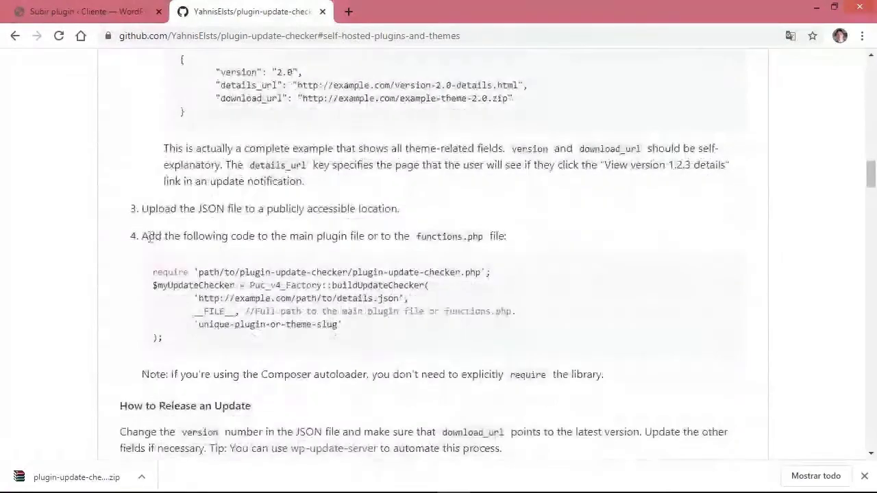
{"action": "left_click_drag", "start_coordinate": [148, 209], "coordinate": [410, 212]}
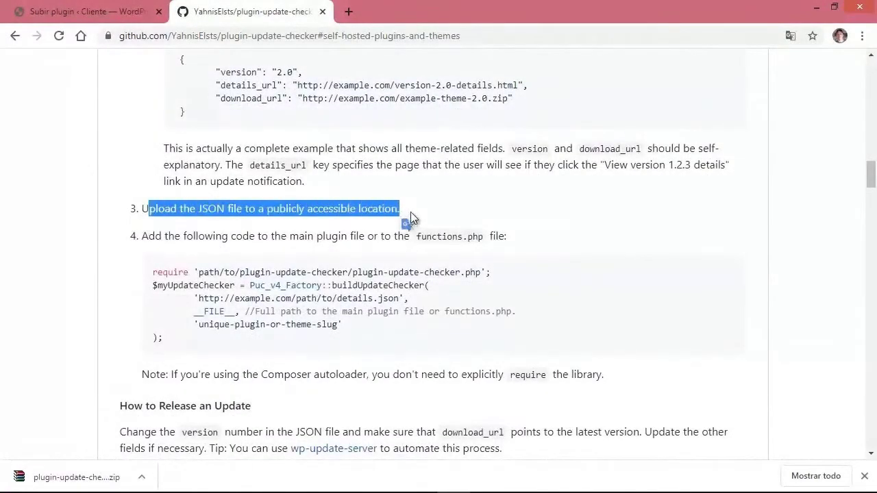
{"action": "left_click", "coordinate": [417, 206]}
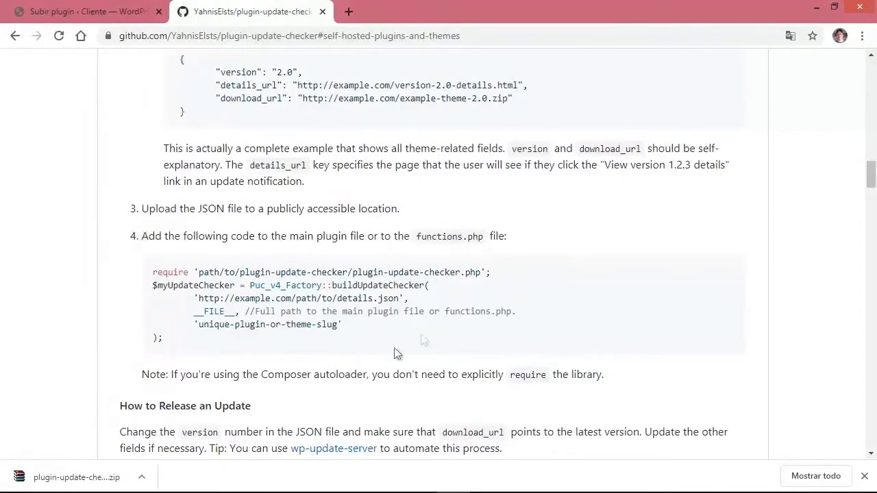
{"action": "left_click_drag", "start_coordinate": [162, 335], "coordinate": [152, 272]}
{"action": "right_click", "coordinate": [214, 274]}
{"action": "left_click", "coordinate": [244, 286]}
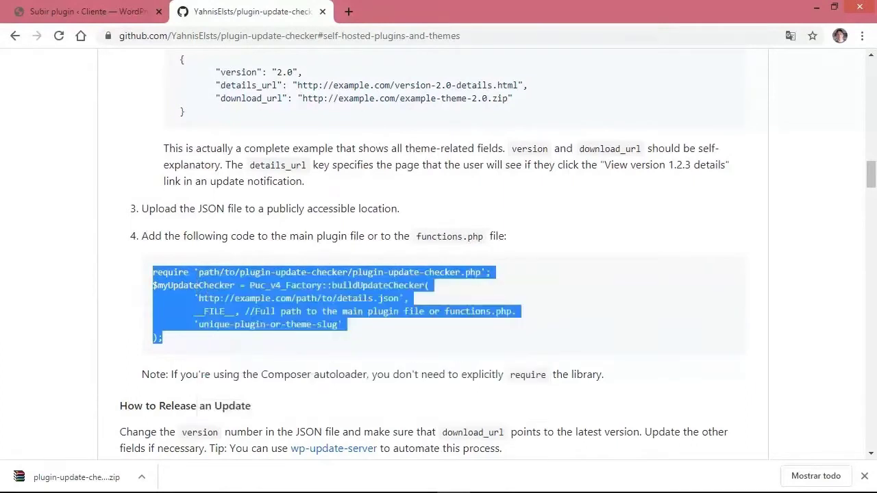
{"action": "left_click", "coordinate": [225, 329]}
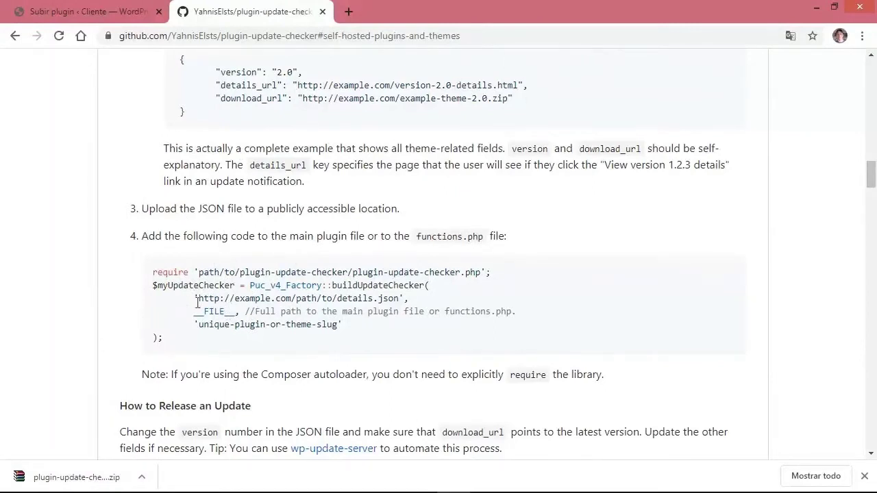
Step: Open the downloaded plugin-update-checker archive in WinRAR and the hola-tio-simon folder inside Mi plugin personalizado alongside it
{"action": "left_click", "coordinate": [69, 481]}
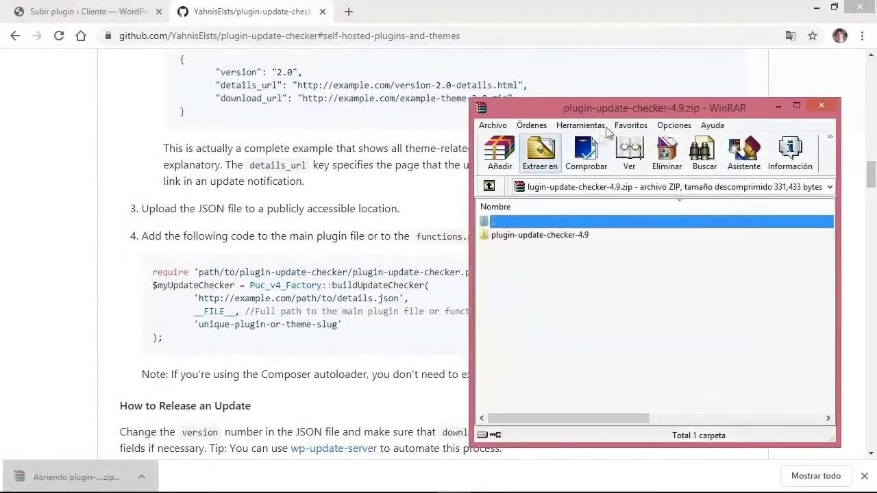
{"action": "left_click_drag", "start_coordinate": [612, 110], "coordinate": [600, 76]}
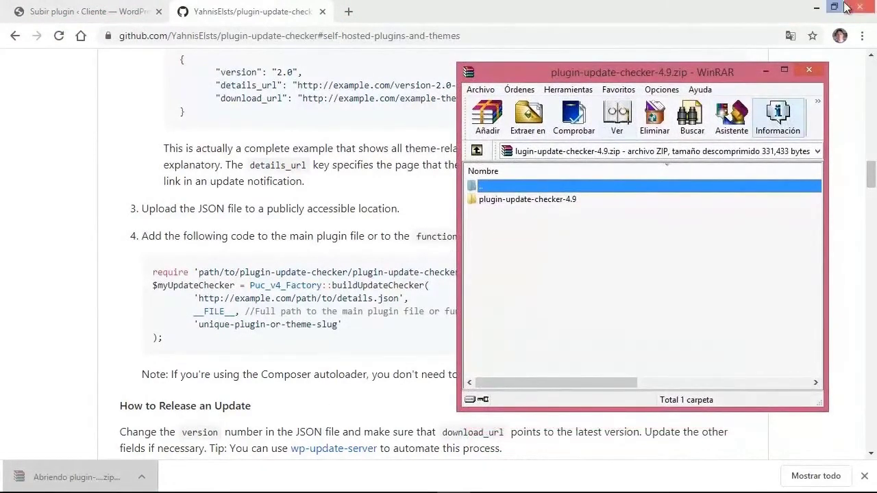
{"action": "left_click", "coordinate": [820, 7]}
{"action": "left_click", "coordinate": [820, 7]}
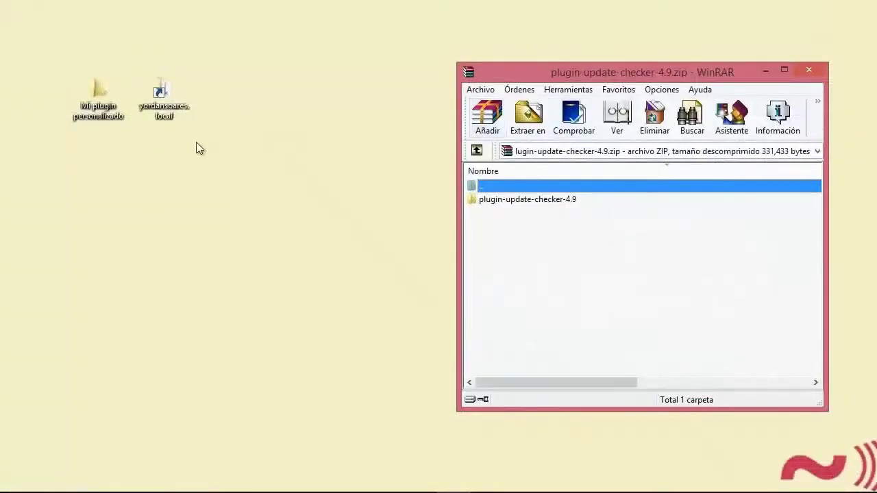
{"action": "double_click", "coordinate": [89, 110]}
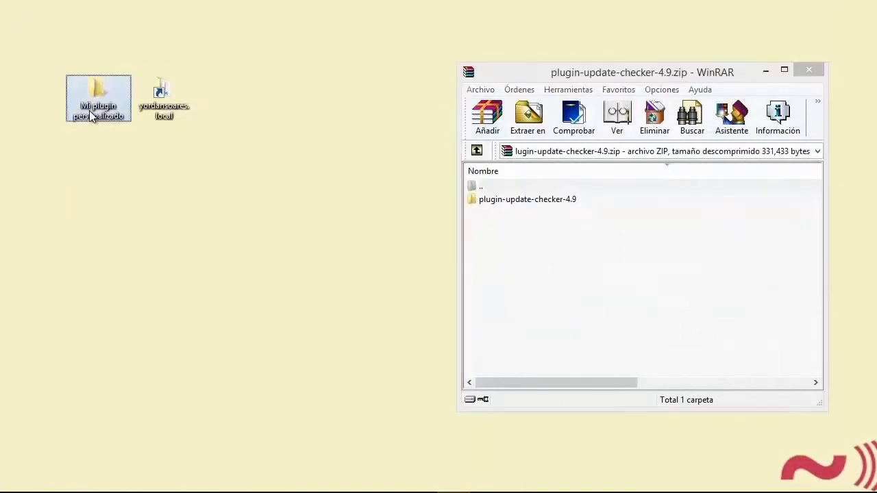
{"action": "left_click_drag", "start_coordinate": [404, 24], "coordinate": [211, 25]}
{"action": "left_click", "coordinate": [155, 171]}
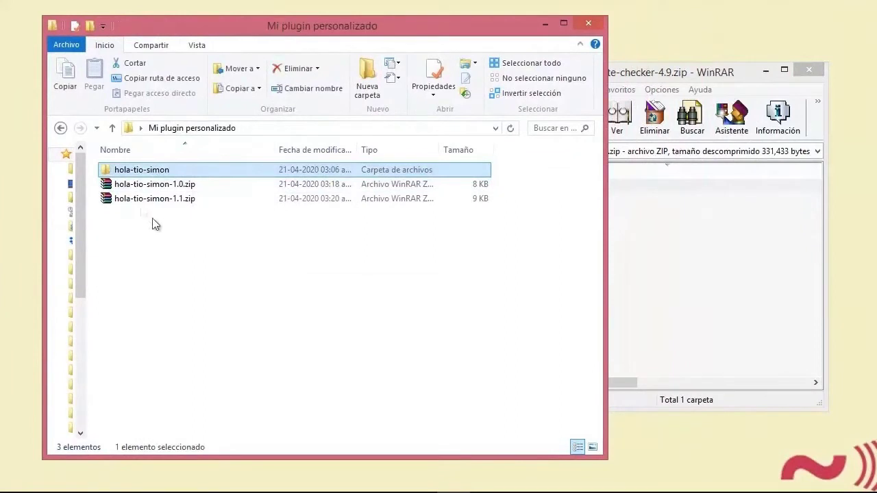
{"action": "double_click", "coordinate": [165, 174]}
Step: Extract the plugin-update-checker-4.9 folder from the archive into the hola-tio-simon folder
{"action": "left_click", "coordinate": [762, 274]}
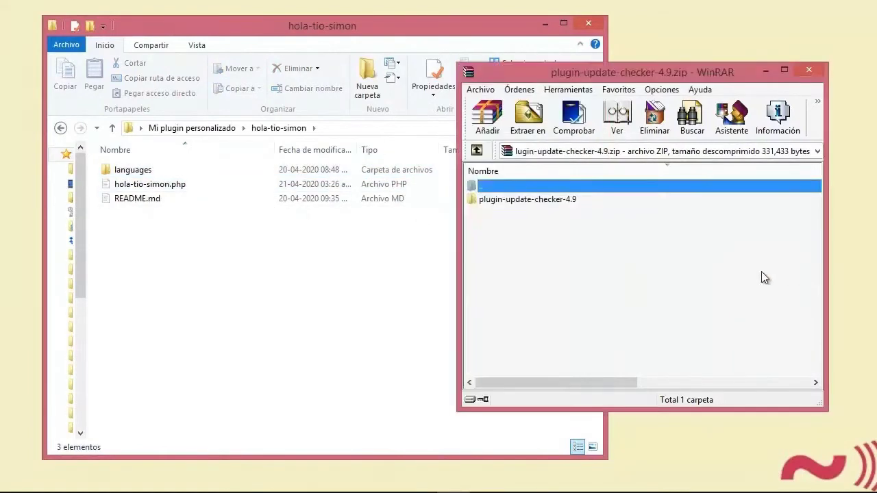
{"action": "left_click_drag", "start_coordinate": [510, 206], "coordinate": [283, 286]}
{"action": "left_click", "coordinate": [707, 229]}
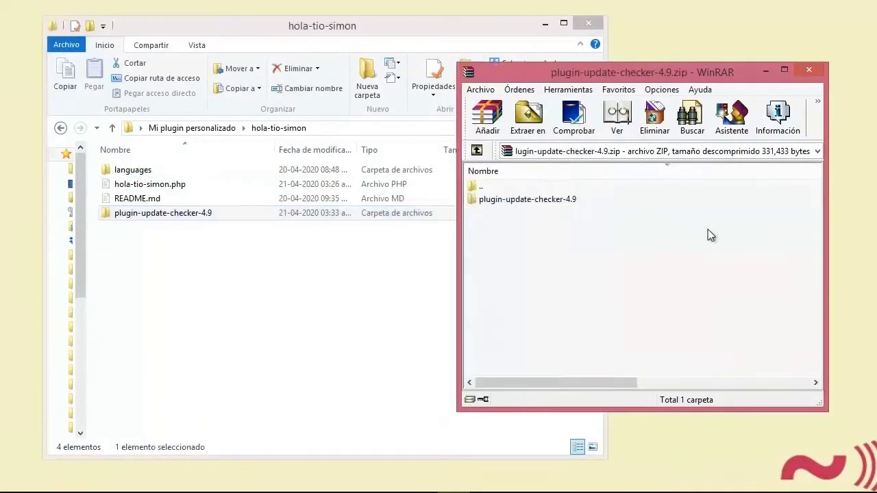
{"action": "mouse_move", "coordinate": [668, 72]}
{"action": "left_mouse_down"}
{"action": "mouse_move", "coordinate": [661, 87]}
{"action": "mouse_move", "coordinate": [671, 71]}
{"action": "left_mouse_up"}
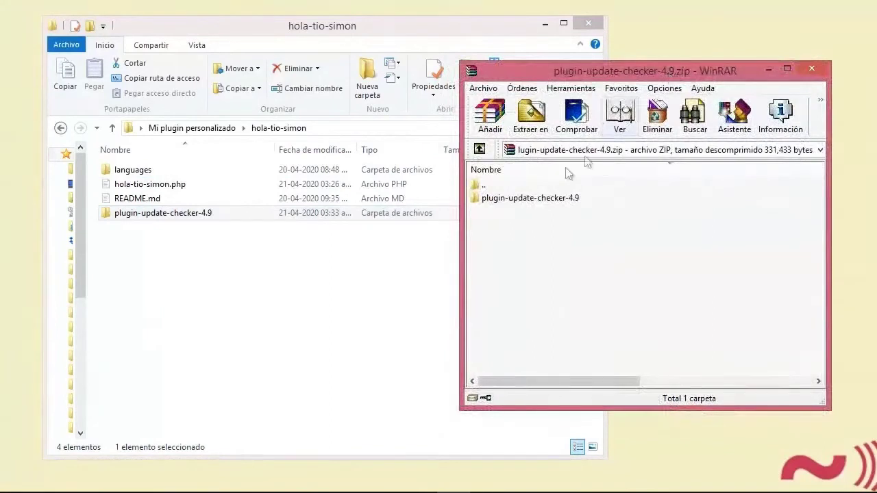
{"action": "left_click", "coordinate": [541, 204]}
Step: Rename the extracted folder as plugin-update-checker
{"action": "left_click", "coordinate": [199, 215]}
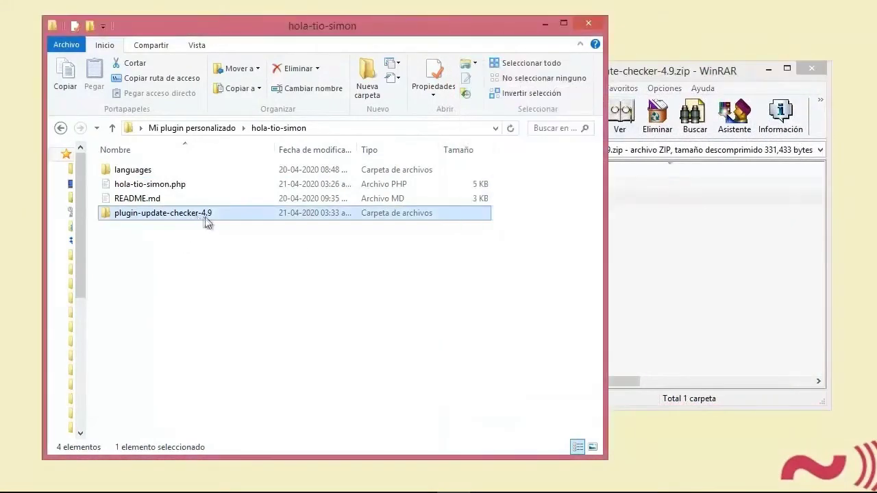
{"action": "left_click", "coordinate": [198, 214]}
{"action": "left_click_drag", "start_coordinate": [198, 214], "coordinate": [226, 244]}
{"action": "key", "text": "BackSpace"}
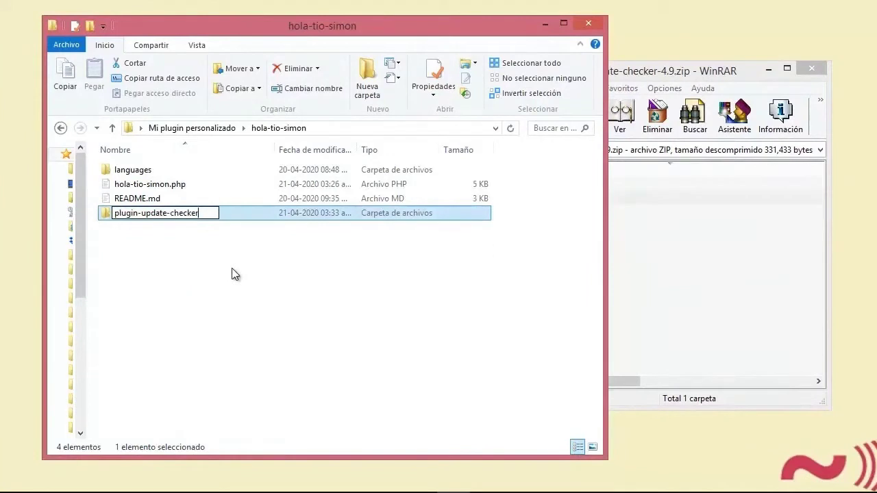
{"action": "key", "text": "Return"}
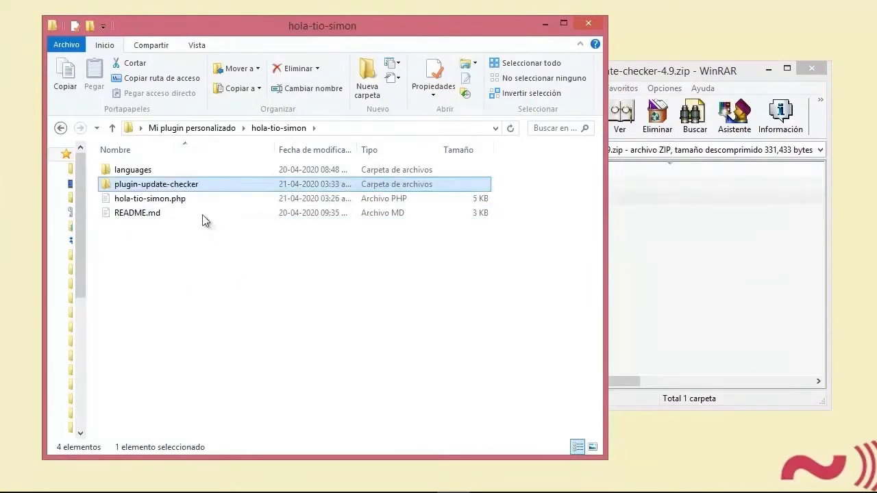
Step: Check the example JSON files in the plugin-update-checker examples folder and return to the hola-tio-simon folder
{"action": "double_click", "coordinate": [156, 184]}
{"action": "left_click", "coordinate": [145, 184]}
{"action": "double_click", "coordinate": [139, 186]}
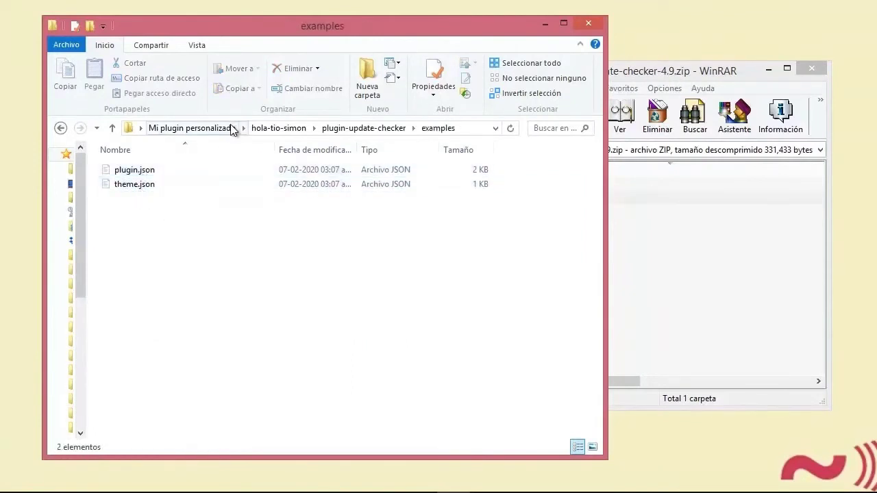
{"action": "left_click", "coordinate": [271, 128]}
{"action": "left_click", "coordinate": [197, 251]}
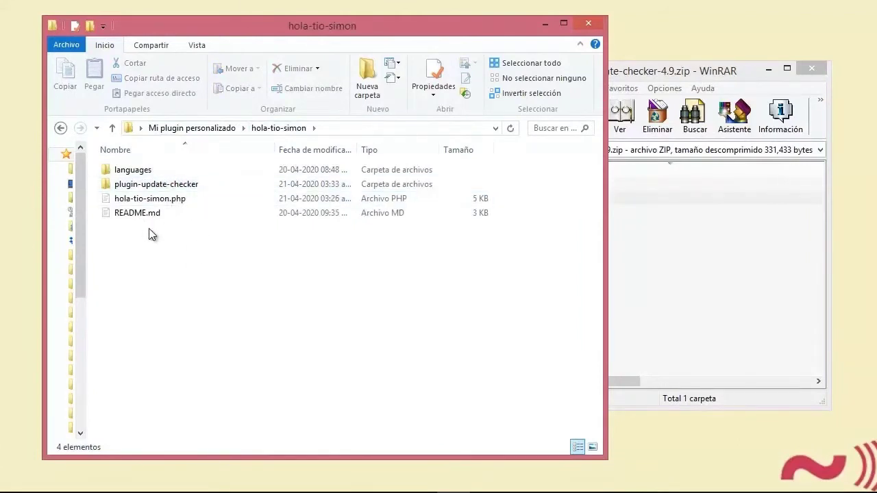
Step: Open hola-tio-simon.php in Visual Studio Code and go to the code just below the plugin header comment
{"action": "left_click", "coordinate": [179, 200]}
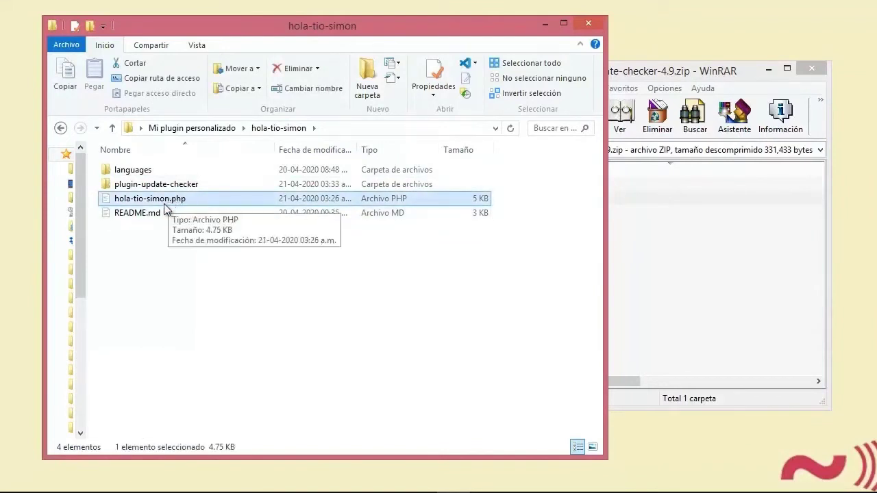
{"action": "double_click", "coordinate": [175, 200]}
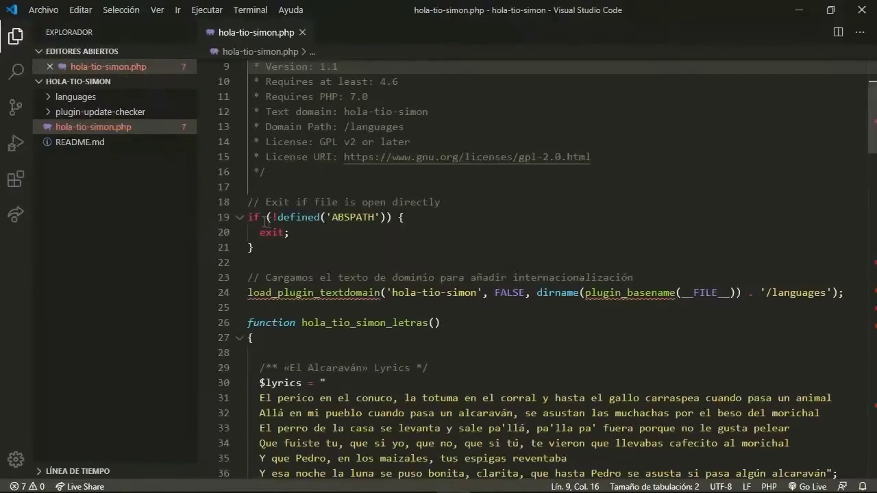
{"action": "scroll", "coordinate": [321, 240], "scroll_direction": "down", "scroll_amount": 2}
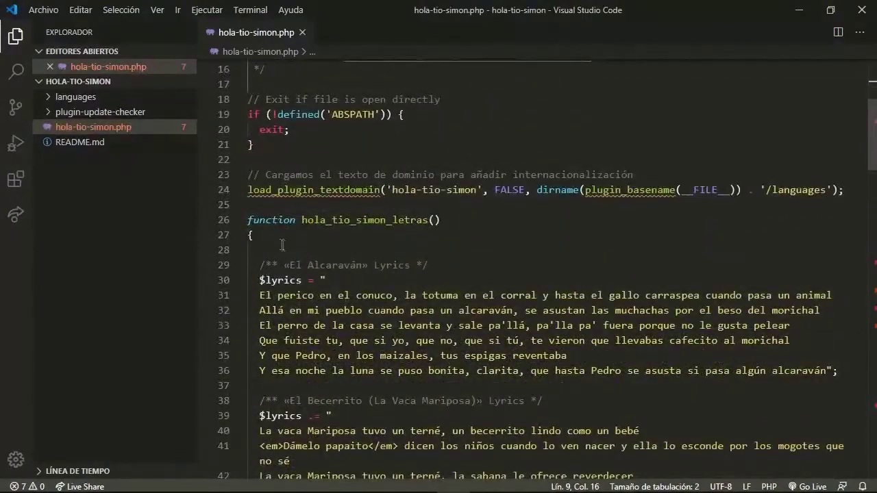
{"action": "scroll", "coordinate": [281, 240], "scroll_direction": "up", "scroll_amount": 1}
{"action": "scroll", "coordinate": [283, 212], "scroll_direction": "up", "scroll_amount": 1}
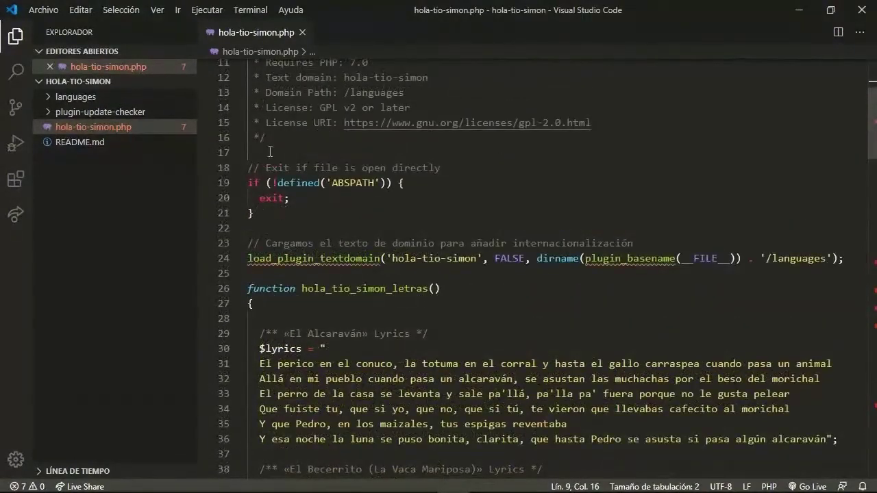
Step: Paste the copied update checker code on a new line below the ABSPATH exit check in hola-tio-simon.php
{"action": "left_click", "coordinate": [266, 212]}
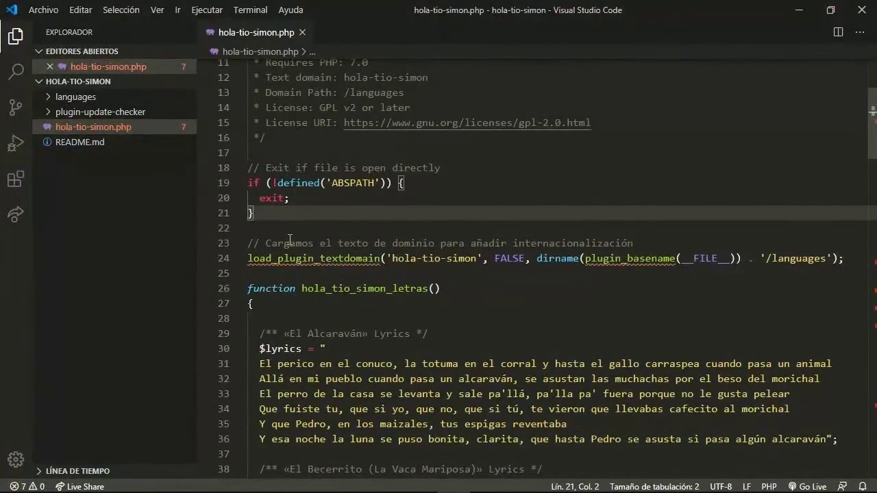
{"action": "key", "text": "Return"}
{"action": "key", "text": "Return"}
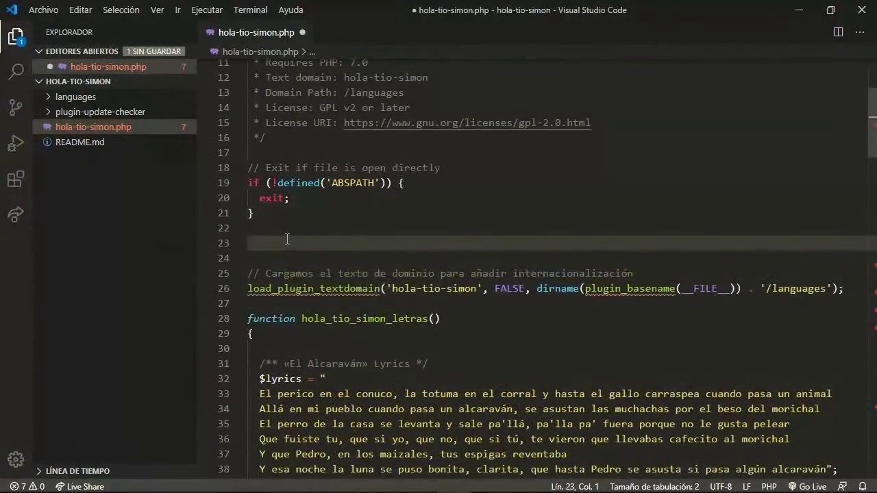
{"action": "right_click", "coordinate": [287, 242]}
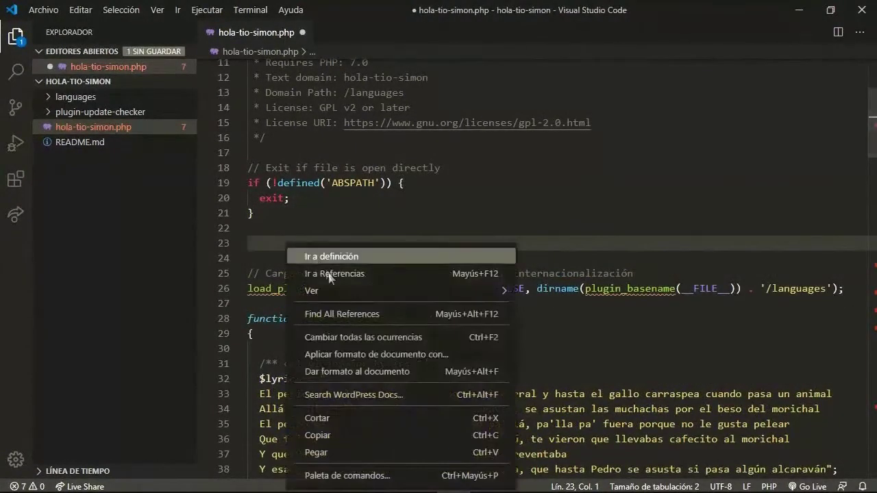
{"action": "left_click", "coordinate": [331, 452]}
{"action": "scroll", "coordinate": [403, 339], "scroll_direction": "down", "scroll_amount": 1}
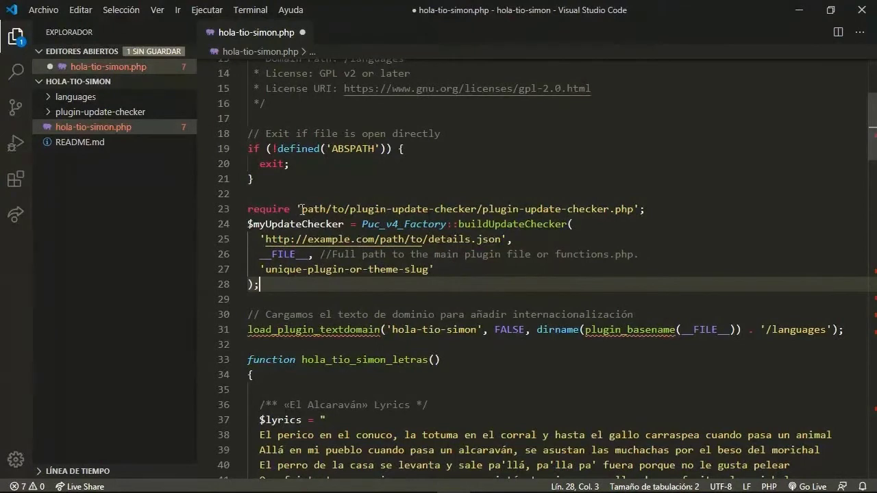
Step: Remove the path/to/ prefix from the require path so it reads plugin-update-checker/plugin-update-checker.php
{"action": "left_click_drag", "start_coordinate": [636, 208], "coordinate": [482, 210]}
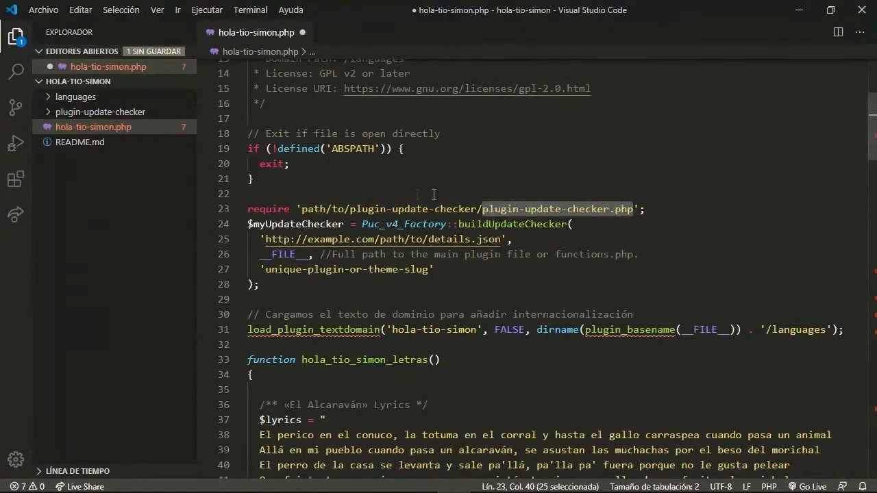
{"action": "left_click_drag", "start_coordinate": [302, 209], "coordinate": [350, 209]}
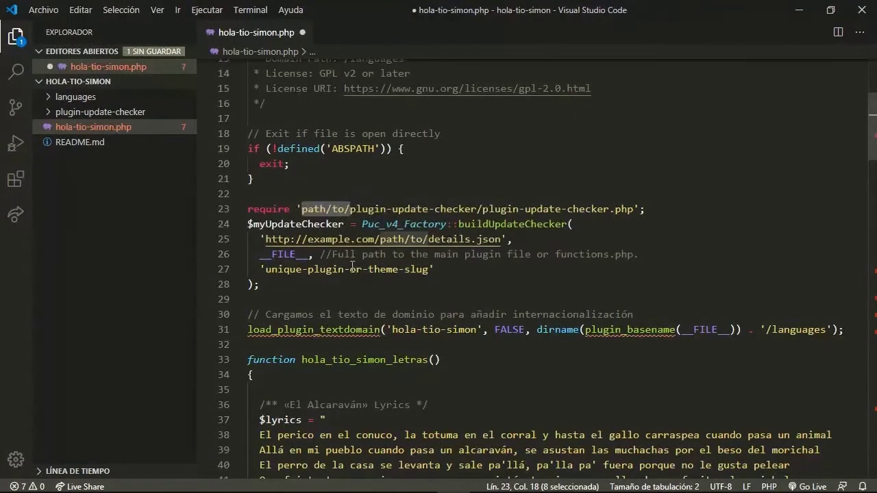
{"action": "key", "text": "BackSpace"}
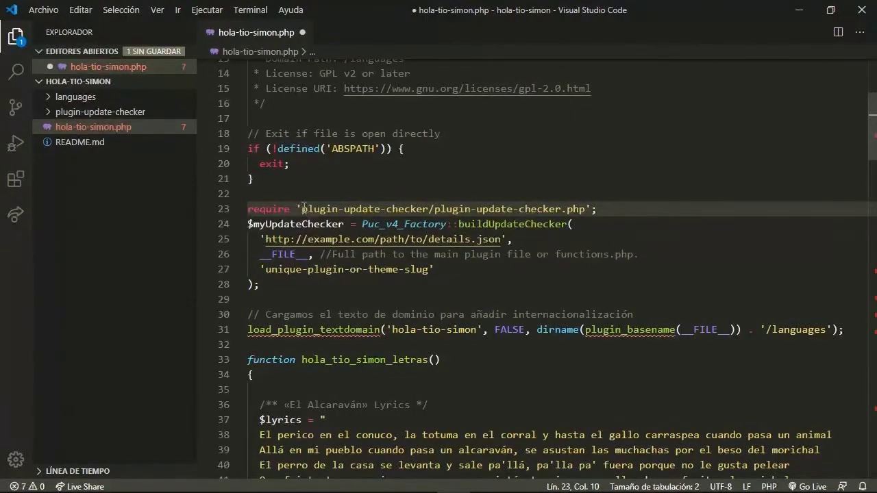
Step: Compare the require path with the files in the project's plugin-update-checker folder
{"action": "left_click_drag", "start_coordinate": [302, 209], "coordinate": [430, 209]}
{"action": "left_click_drag", "start_coordinate": [436, 209], "coordinate": [579, 207]}
{"action": "left_click", "coordinate": [579, 208]}
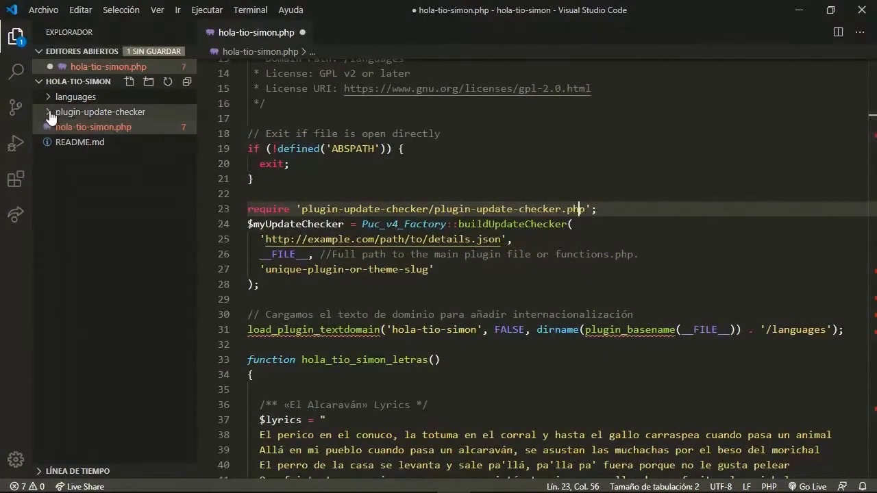
{"action": "left_click", "coordinate": [111, 114]}
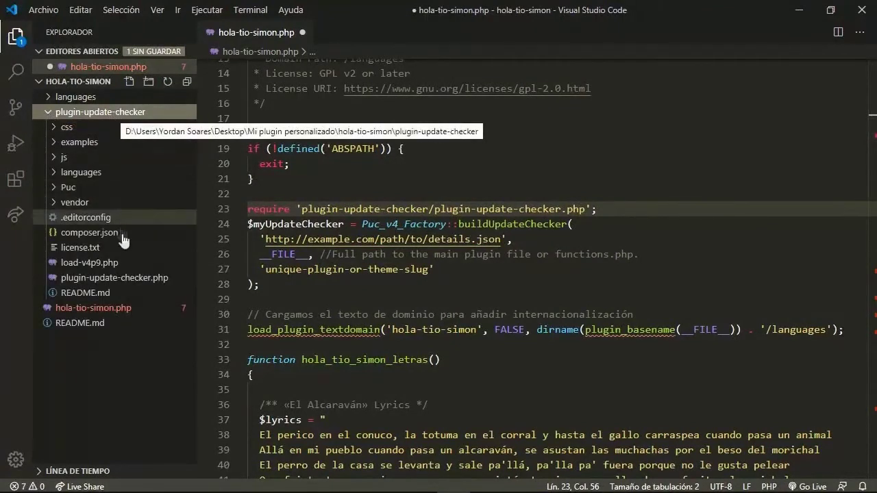
{"action": "left_click", "coordinate": [49, 113]}
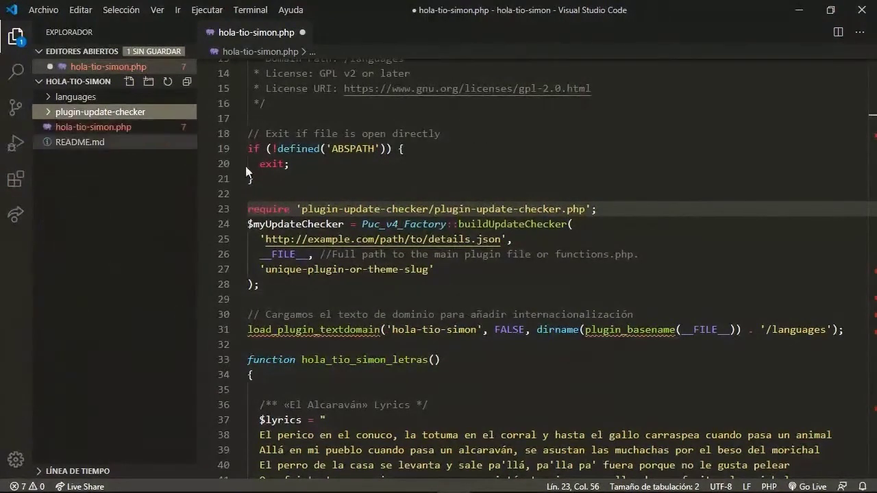
{"action": "left_click", "coordinate": [297, 209]}
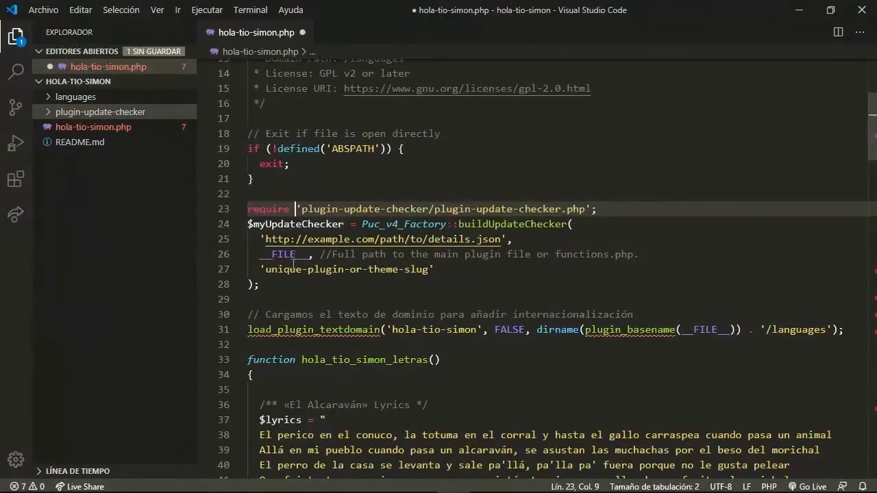
Step: Replace the example URL in buildUpdateChecker with the local site's http address ending in /plugins/hola-tio-simon.json and save the file
{"action": "left_click_drag", "start_coordinate": [265, 240], "coordinate": [501, 239]}
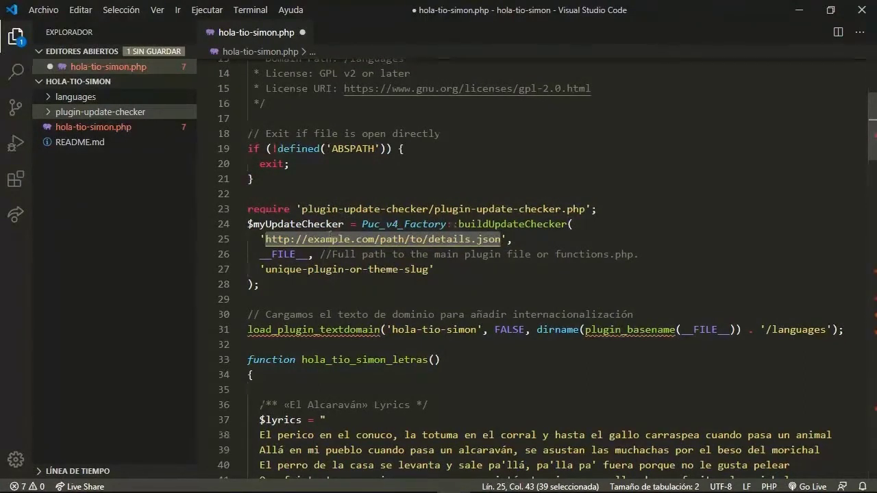
{"action": "left_click_drag", "start_coordinate": [308, 239], "coordinate": [472, 247]}
{"action": "key", "text": "BackSpace"}
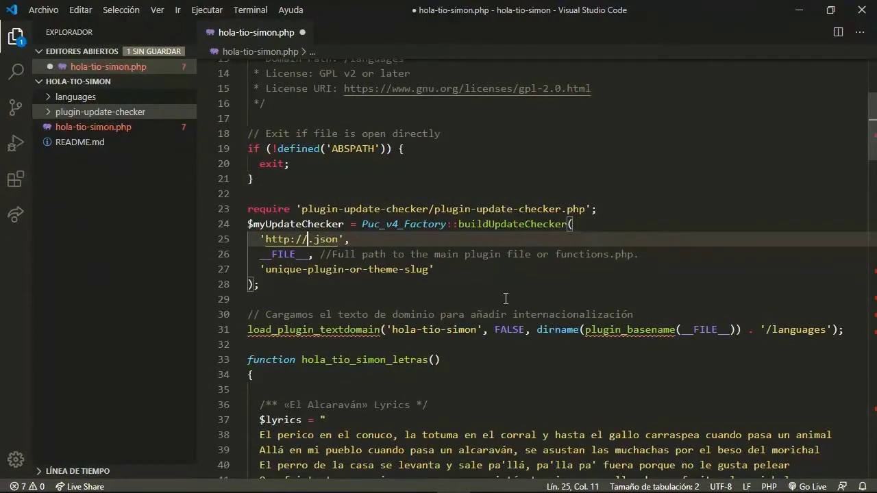
{"action": "type", "text": "yordansoare"}
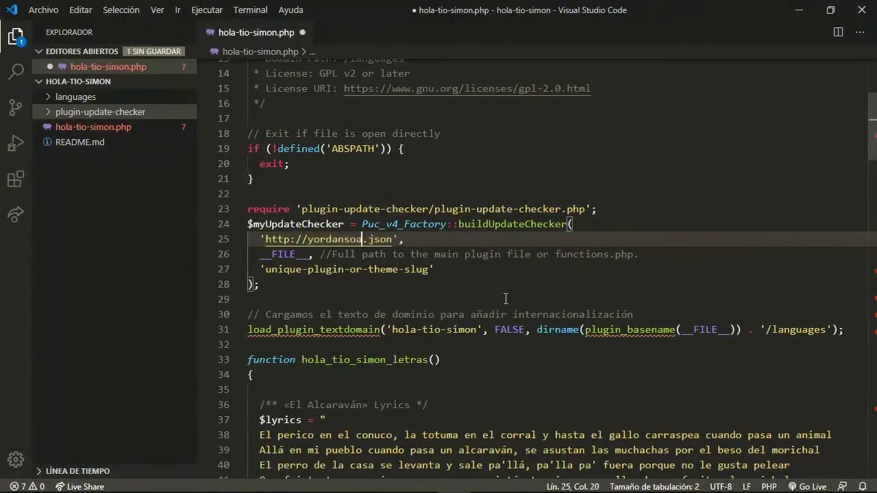
{"action": "type", "text": "s.local/"}
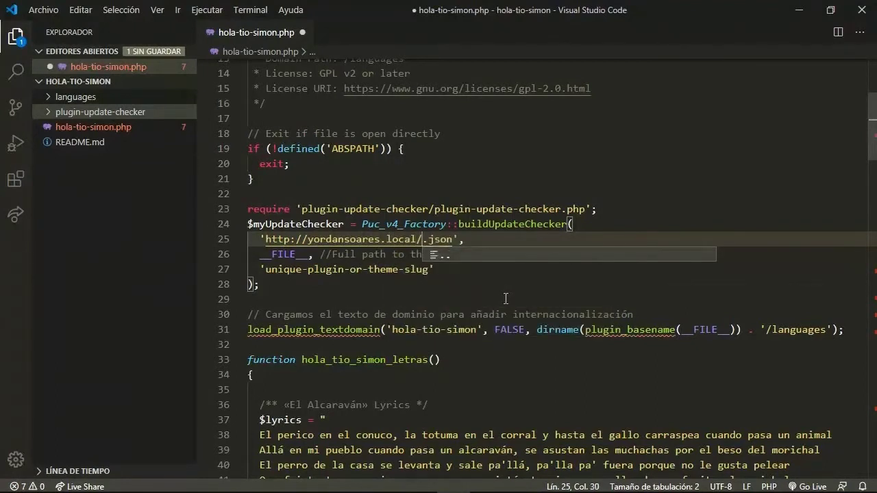
{"action": "type", "text": "plugins/"}
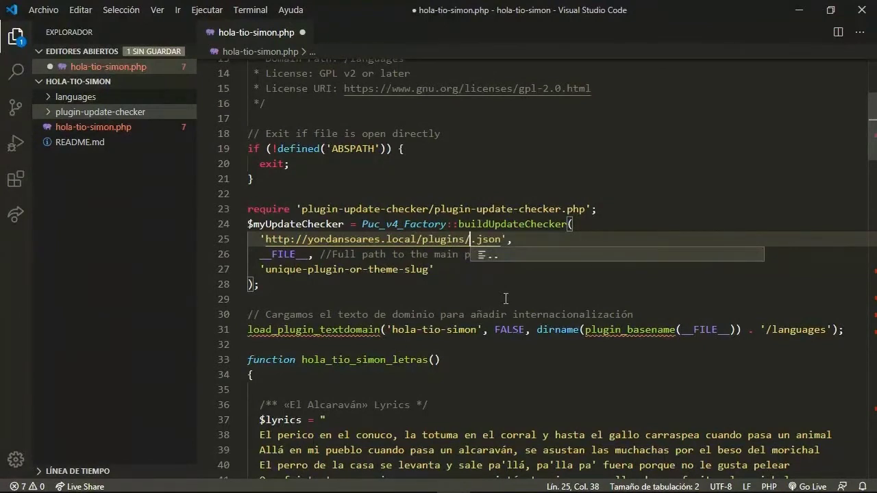
{"action": "type", "text": "hola"}
{"action": "type", "text": "-tio"}
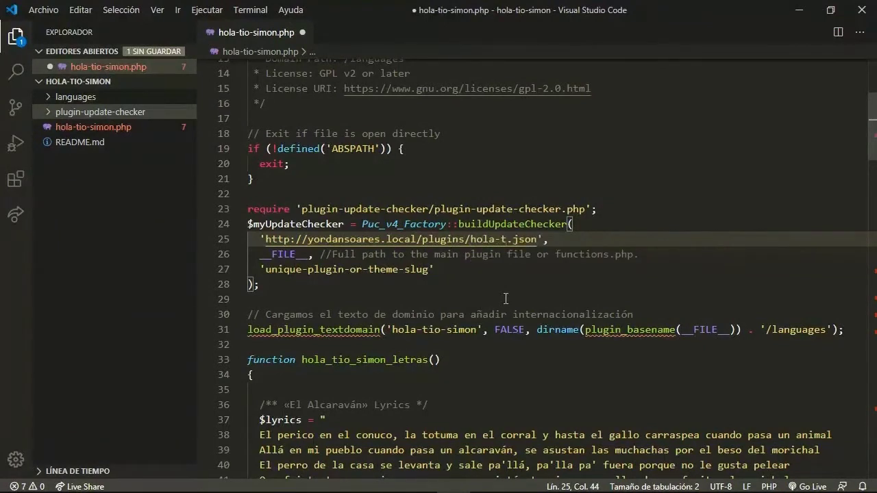
{"action": "type", "text": "-simon"}
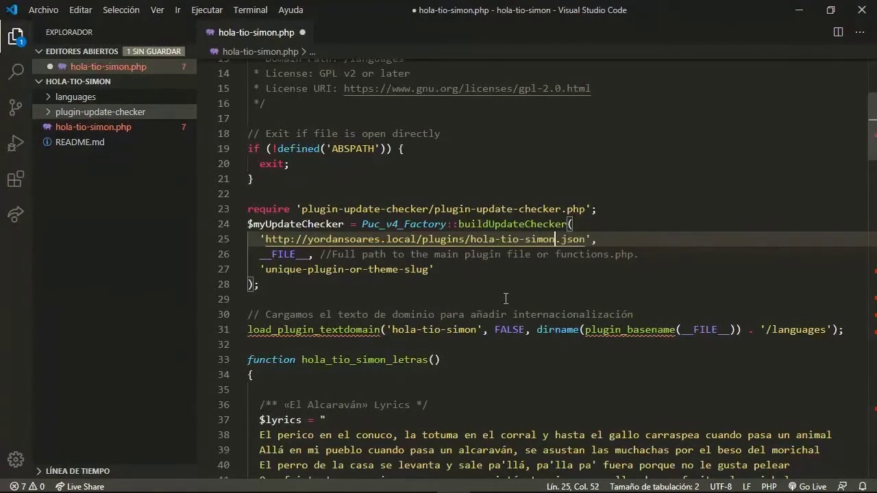
{"action": "key", "text": "ctrl+s"}
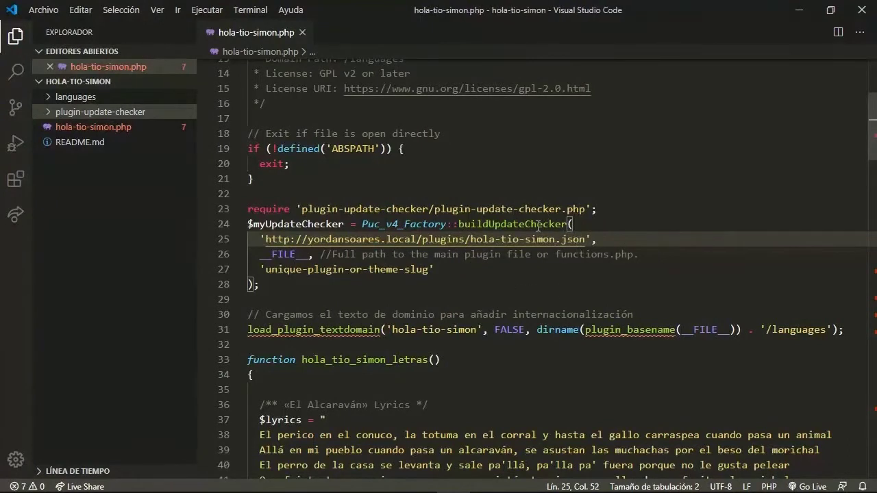
Step: Replace the unique-plugin-or-theme-slug placeholder with hola-tio-simon, copied from the JSON URL, and save the file
{"action": "left_click", "coordinate": [471, 239], "text": "shift"}
{"action": "key", "text": "ctrl+c"}
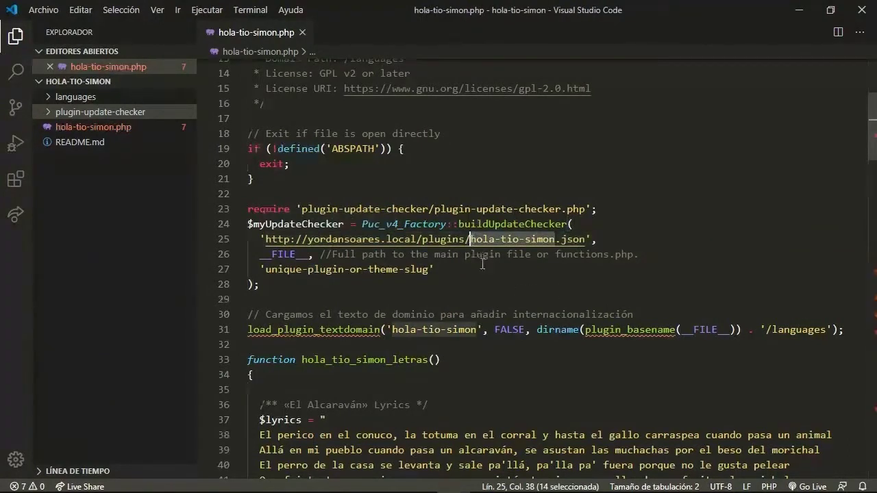
{"action": "left_click_drag", "start_coordinate": [428, 269], "coordinate": [268, 271]}
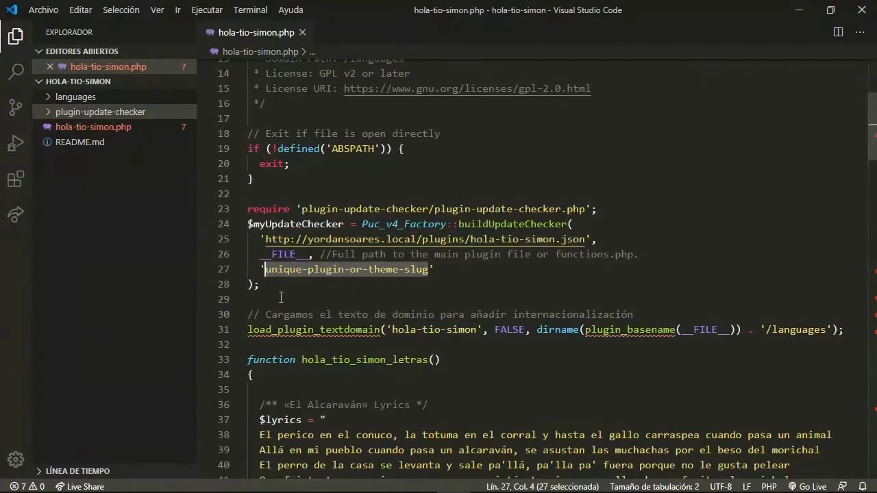
{"action": "key", "text": "ctrl+v"}
{"action": "key", "text": "ctrl+s"}
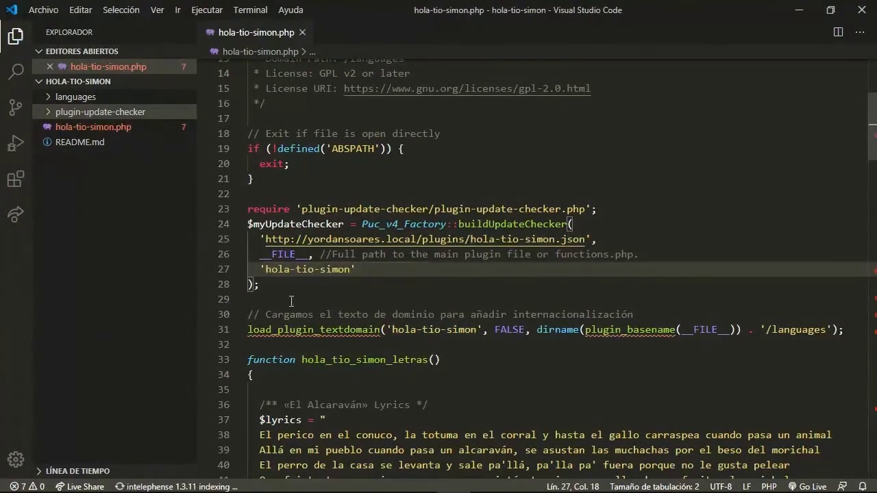
Step: Minimise the open windows and open the local site's public folder through its desktop shortcut
{"action": "left_click", "coordinate": [806, 15]}
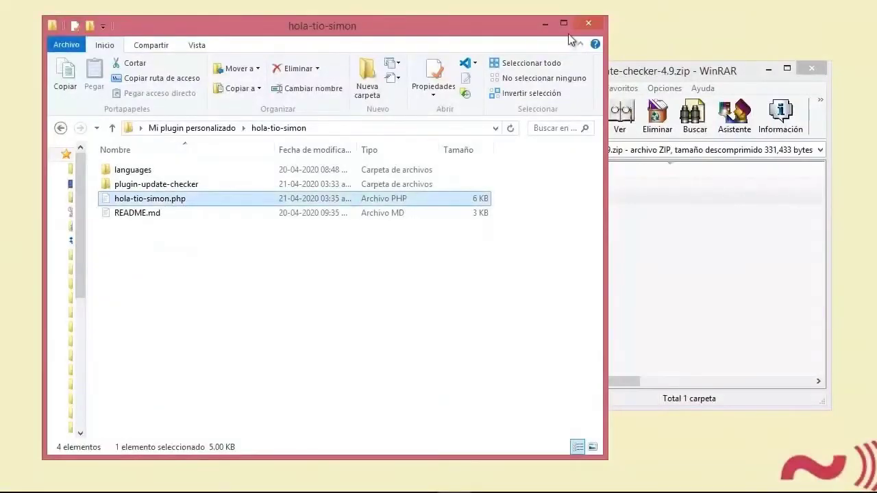
{"action": "left_click", "coordinate": [548, 25]}
{"action": "left_click", "coordinate": [768, 69]}
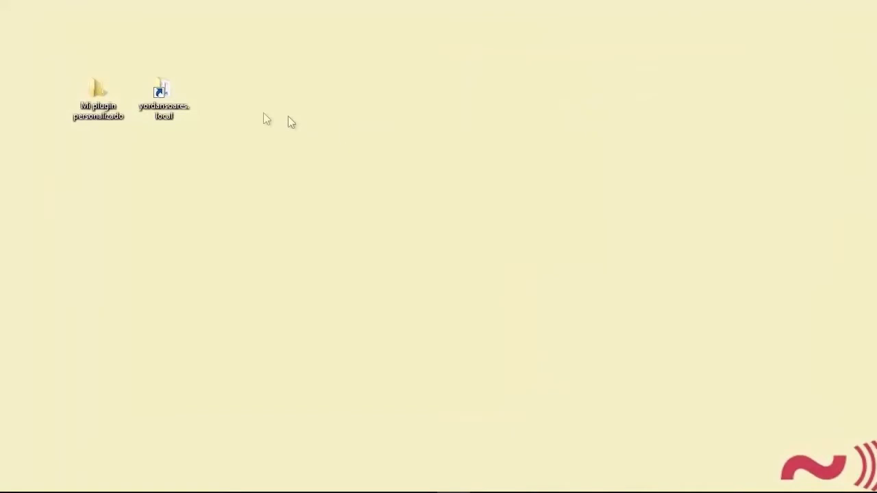
{"action": "left_click", "coordinate": [177, 117]}
{"action": "double_click", "coordinate": [177, 115]}
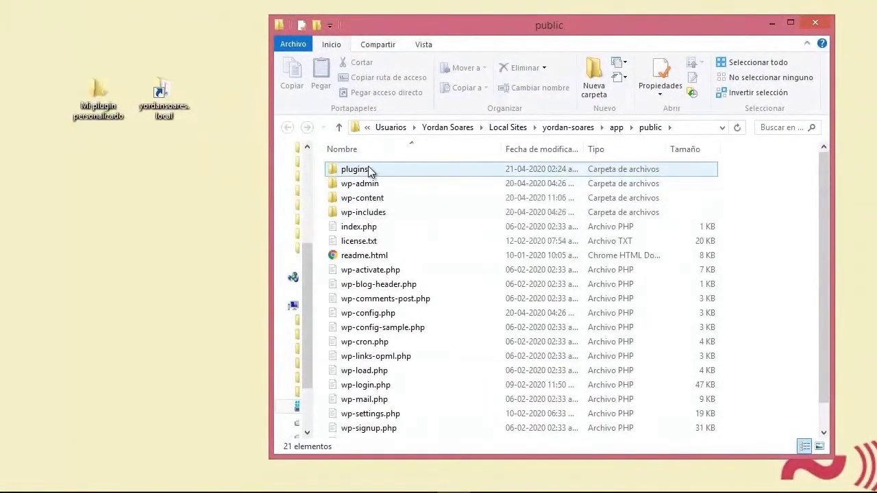
Step: Check the hola-tio-simon.json and hola-tio-simon-1.1.zip files in the site's plugins folder and minimise the folder window
{"action": "left_click", "coordinate": [371, 170]}
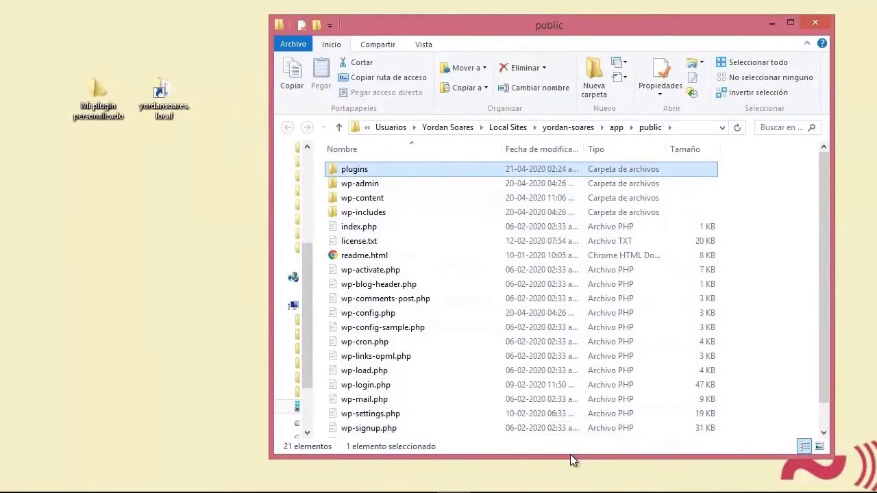
{"action": "left_click_drag", "start_coordinate": [570, 454], "coordinate": [571, 475]}
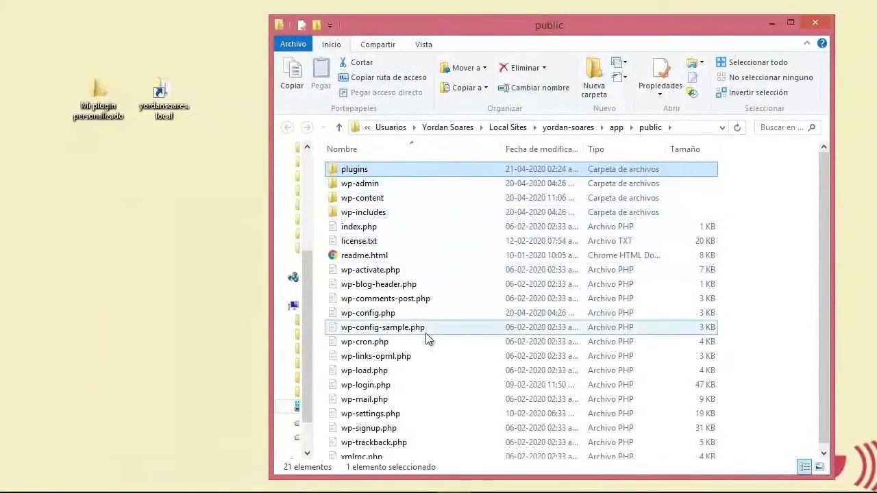
{"action": "double_click", "coordinate": [362, 175]}
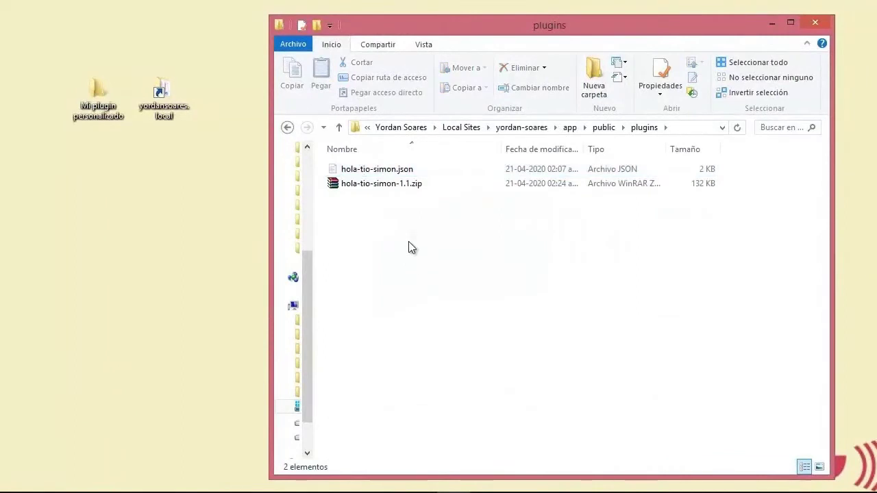
{"action": "left_click", "coordinate": [403, 187]}
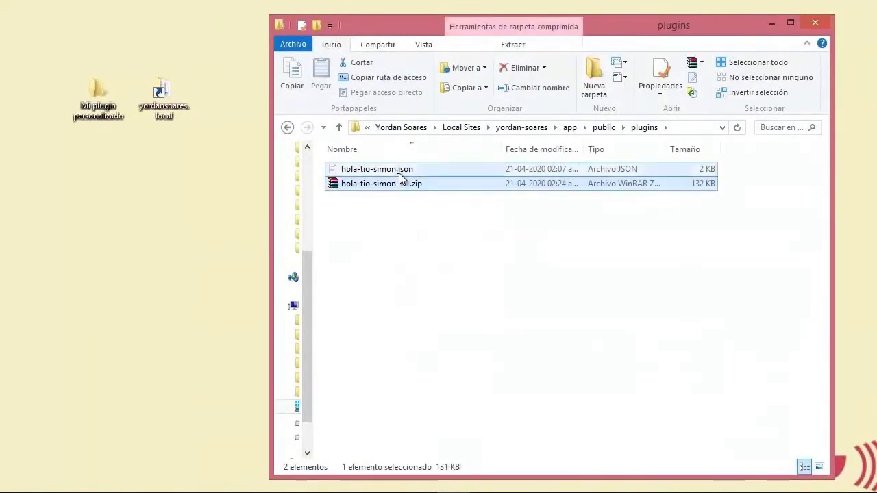
{"action": "left_click", "coordinate": [401, 171]}
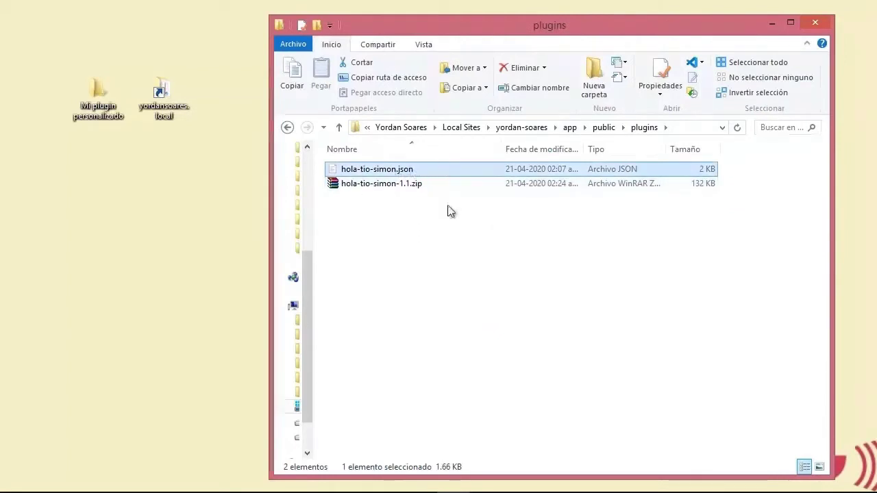
{"action": "left_click", "coordinate": [771, 23]}
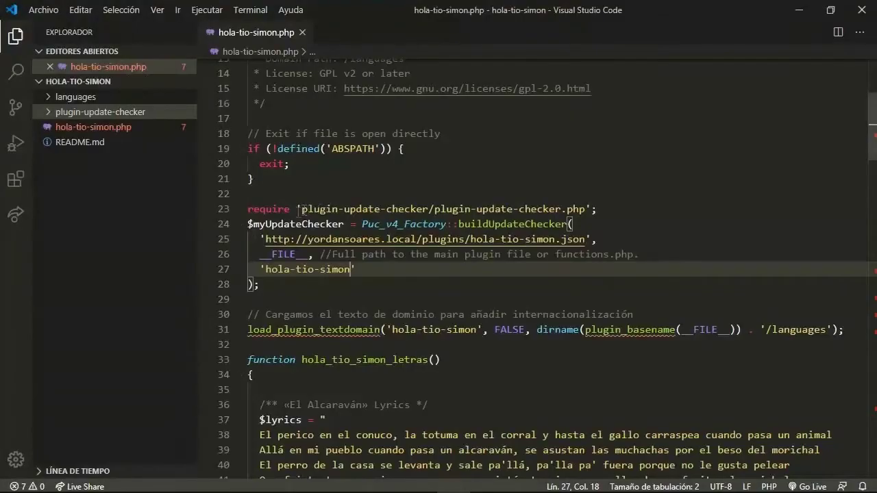
Step: In Visual Studio Code, review the update checker code, its JSON URL and the plugin header in hola-tio-simon.php
{"action": "left_click", "coordinate": [250, 206], "text": "shift"}
{"action": "left_click", "coordinate": [376, 255]}
{"action": "left_click", "coordinate": [267, 239]}
{"action": "left_click_drag", "start_coordinate": [266, 239], "coordinate": [591, 240]}
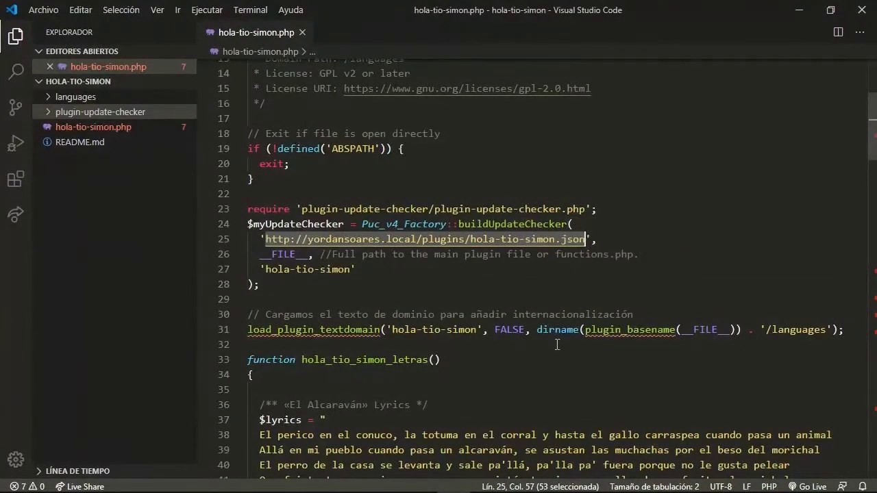
{"action": "left_click", "coordinate": [391, 267]}
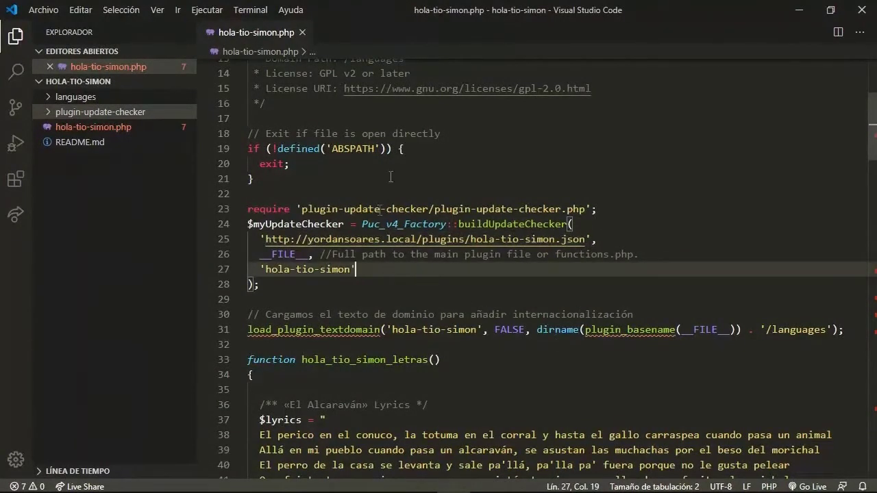
{"action": "scroll", "coordinate": [360, 165], "scroll_direction": "up", "scroll_amount": 2}
{"action": "scroll", "coordinate": [360, 164], "scroll_direction": "up", "scroll_amount": 4}
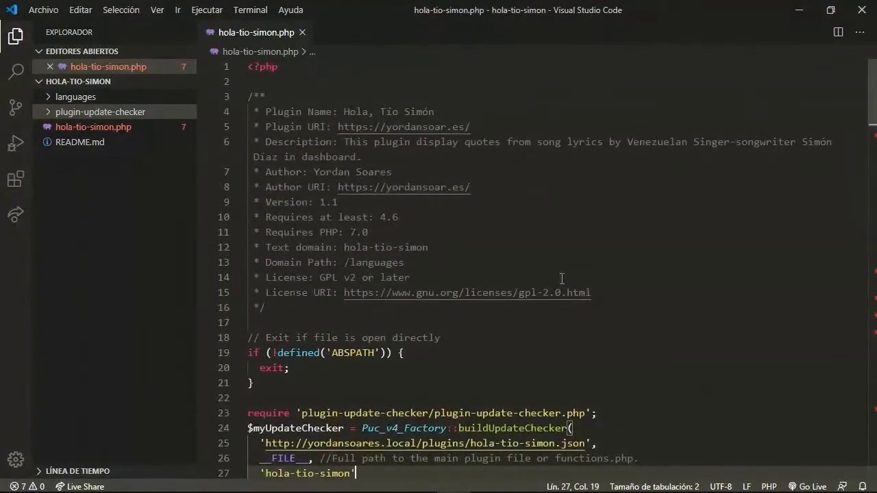
{"action": "scroll", "coordinate": [481, 259], "scroll_direction": "down", "scroll_amount": 1}
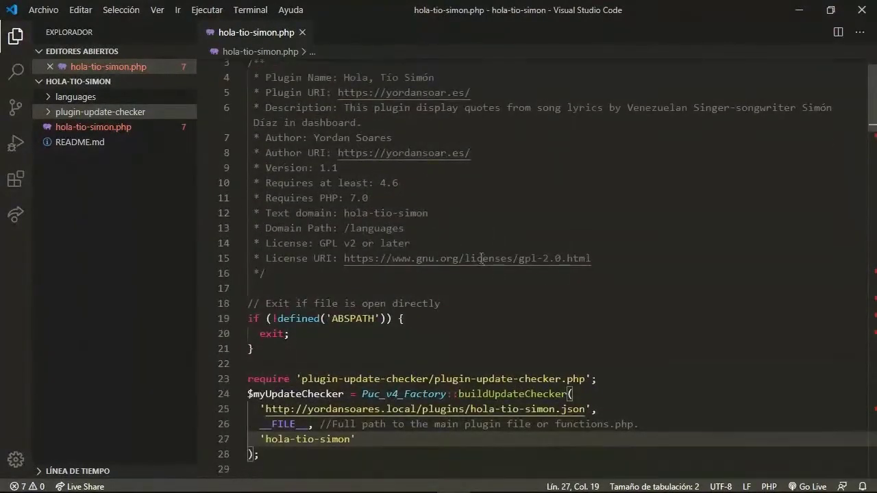
Step: Set the version in the hola-tio-simon.php plugin header to 1.0 and save the file
{"action": "left_click", "coordinate": [349, 170]}
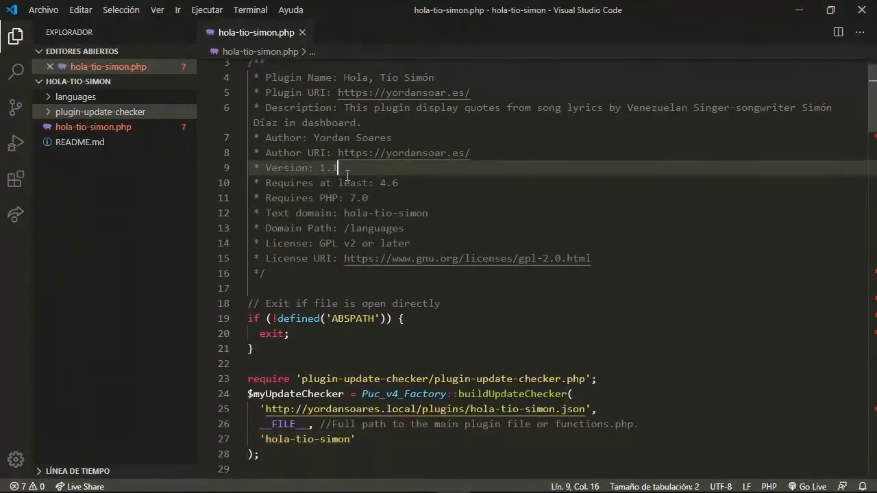
{"action": "key", "text": "BackSpace"}
{"action": "type", "text": "0"}
{"action": "key", "text": "ctrl+s"}
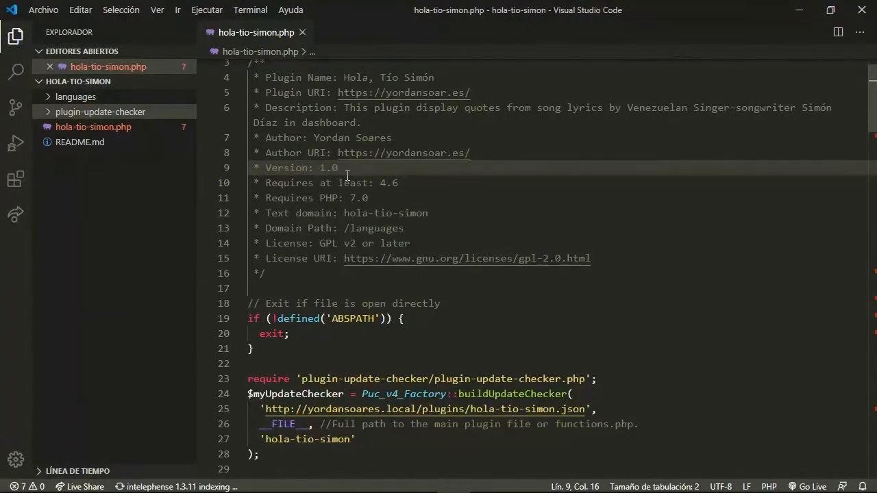
Step: Switch to the Cliente site's WordPress admin in Chrome, then deactivate and delete the installed Hola, Tío Simón plugin
{"action": "left_click", "coordinate": [798, 11]}
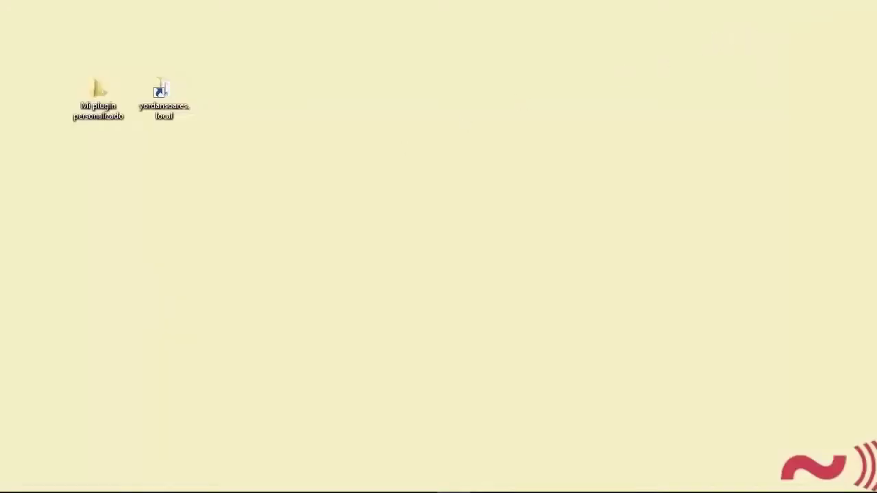
{"action": "key", "text": "alt+Tab"}
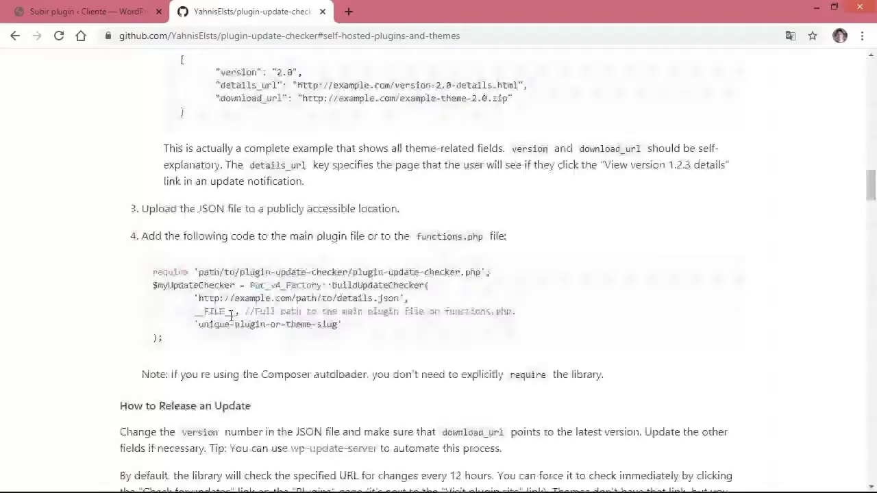
{"action": "left_click", "coordinate": [123, 20]}
{"action": "left_click", "coordinate": [67, 274]}
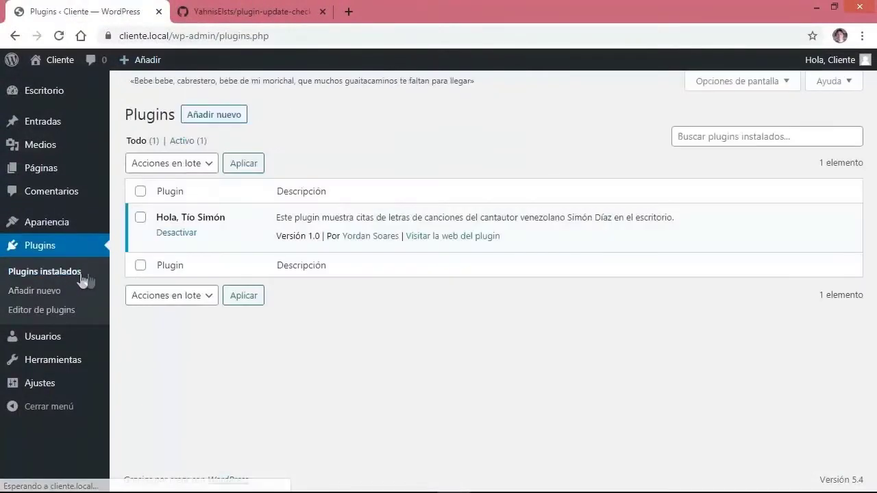
{"action": "left_click", "coordinate": [190, 234]}
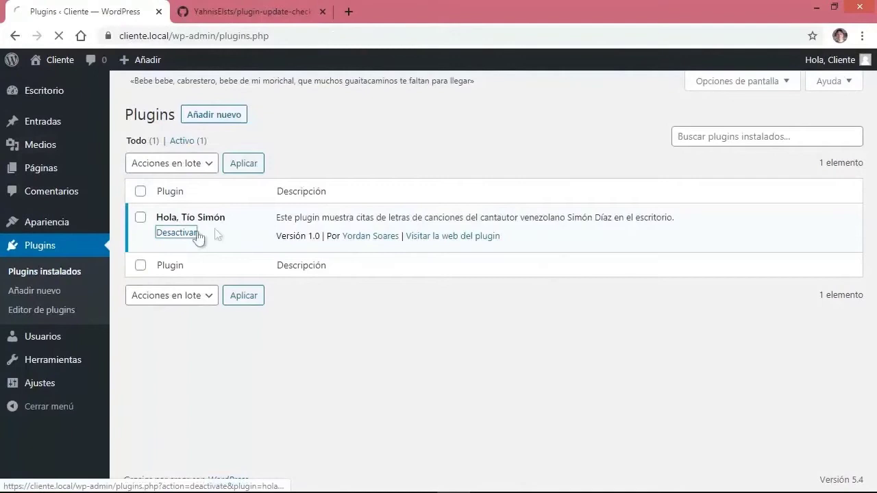
{"action": "left_click", "coordinate": [203, 255]}
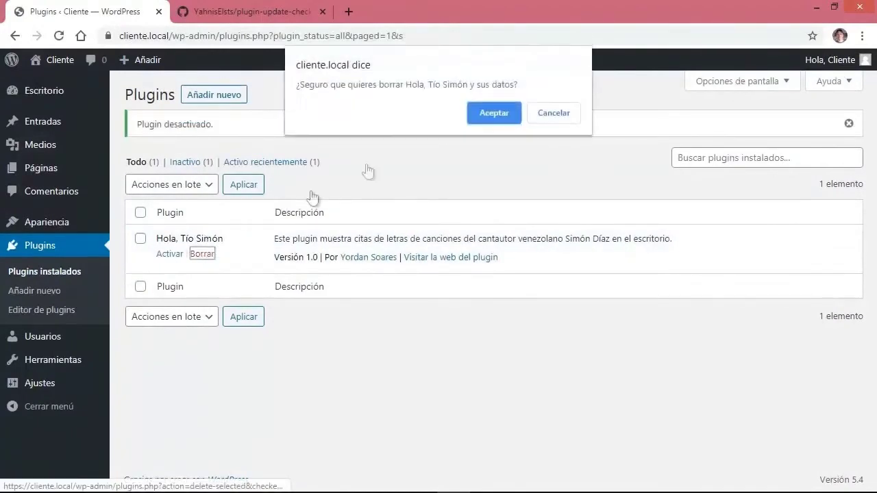
{"action": "left_click", "coordinate": [490, 114]}
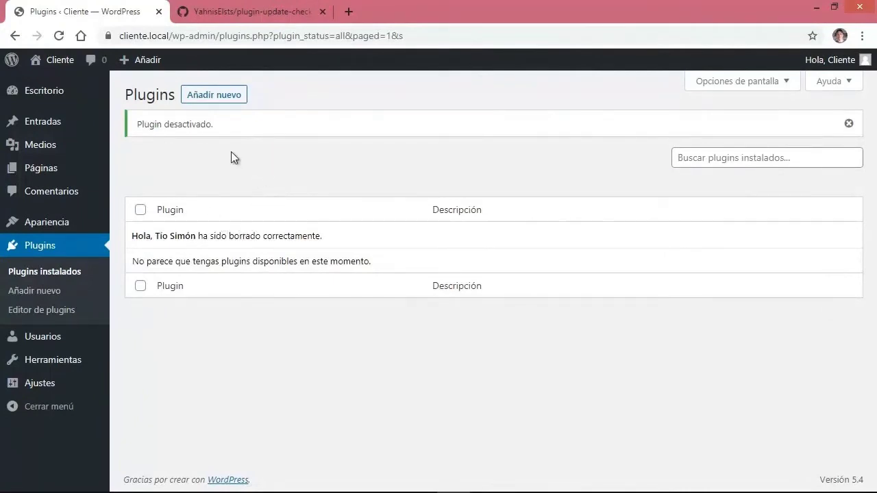
Step: Start a plugin upload and delete the old hola-tio-simon-1.0.zip and hola-tio-simon-1.1.zip archives from the file chooser's Mi plugin personalizado folder
{"action": "left_click", "coordinate": [230, 101]}
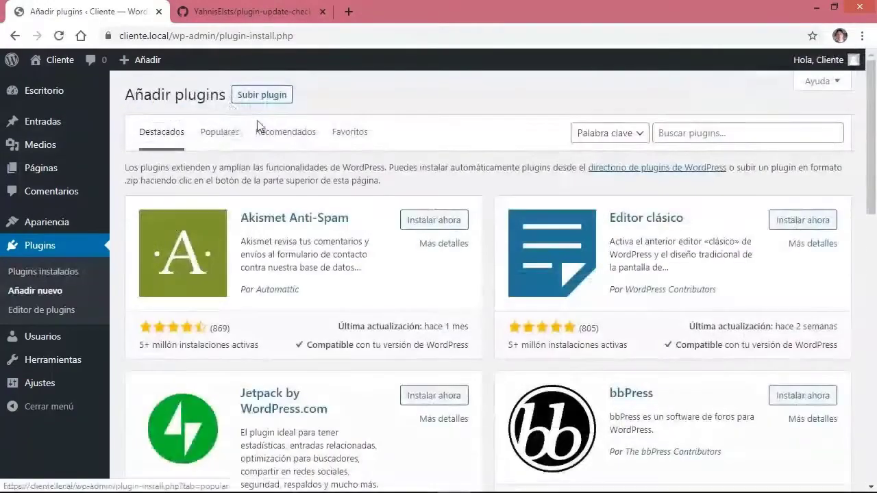
{"action": "left_click", "coordinate": [278, 97]}
{"action": "left_click", "coordinate": [381, 218]}
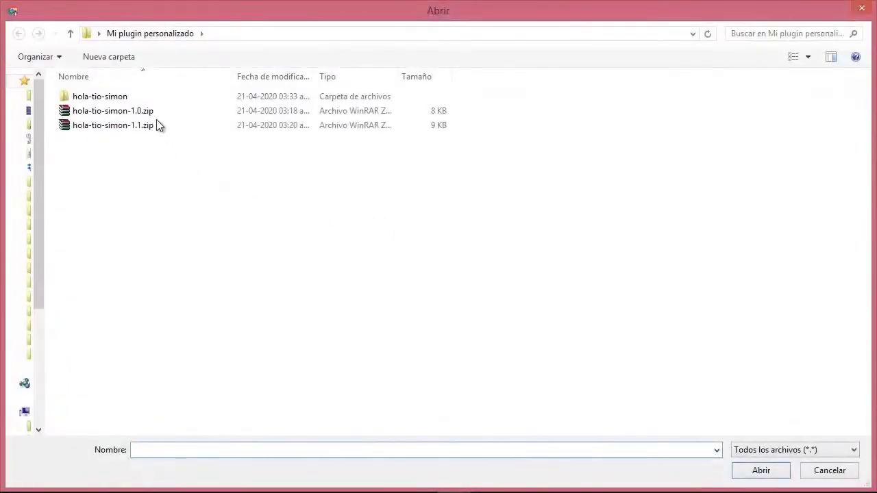
{"action": "left_click", "coordinate": [149, 112]}
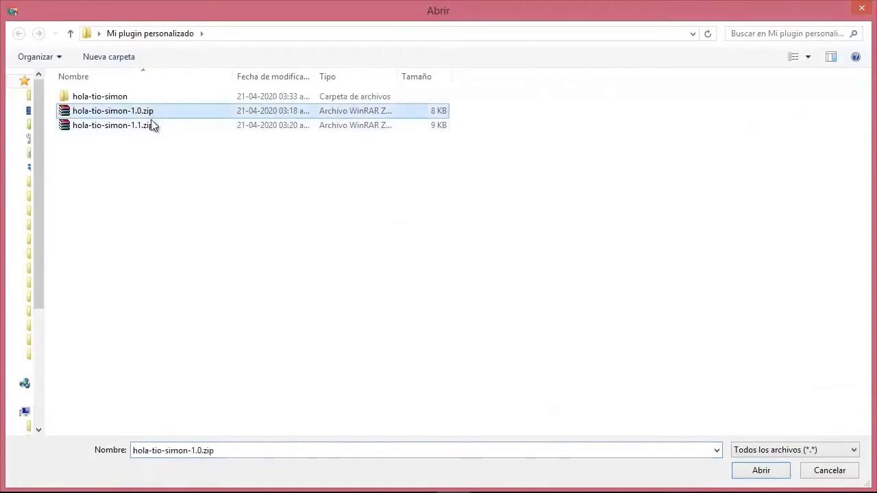
{"action": "left_click", "coordinate": [152, 125]}
Step: Compress the hola-tio-simon folder into a ZIP archive named hola-tio-simon-1.0.zip
{"action": "right_click", "coordinate": [114, 100]}
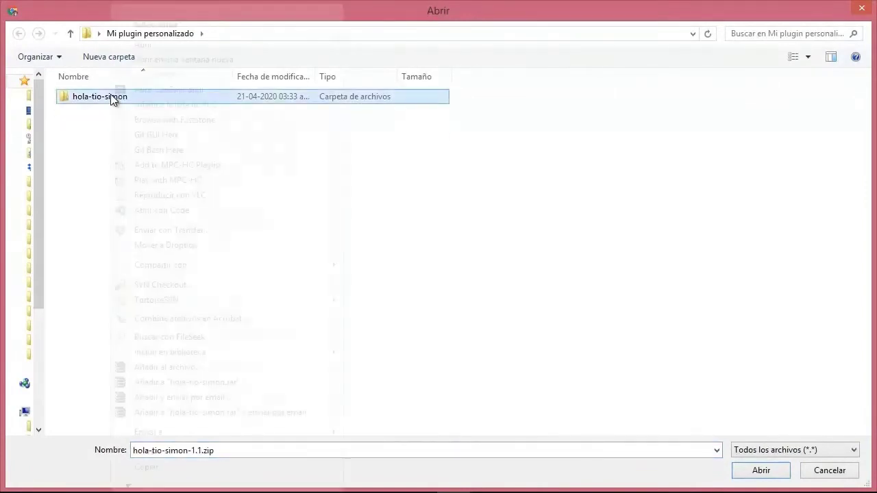
{"action": "left_click", "coordinate": [180, 368]}
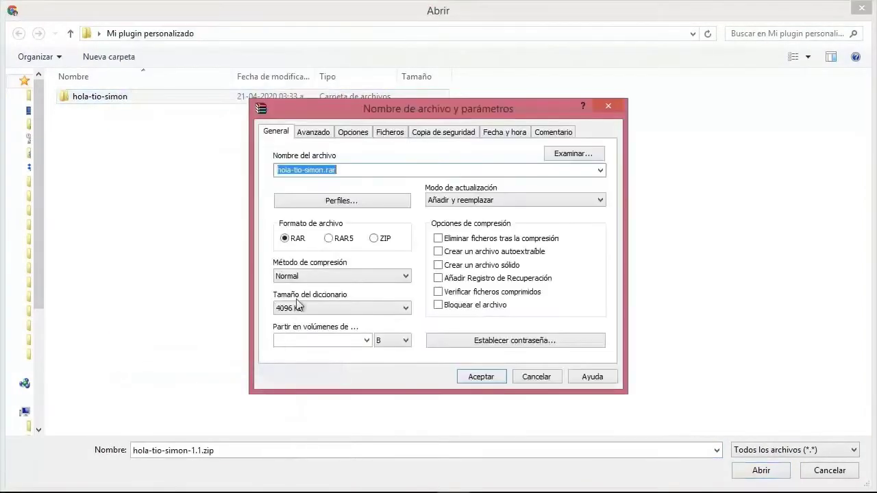
{"action": "left_click", "coordinate": [374, 239]}
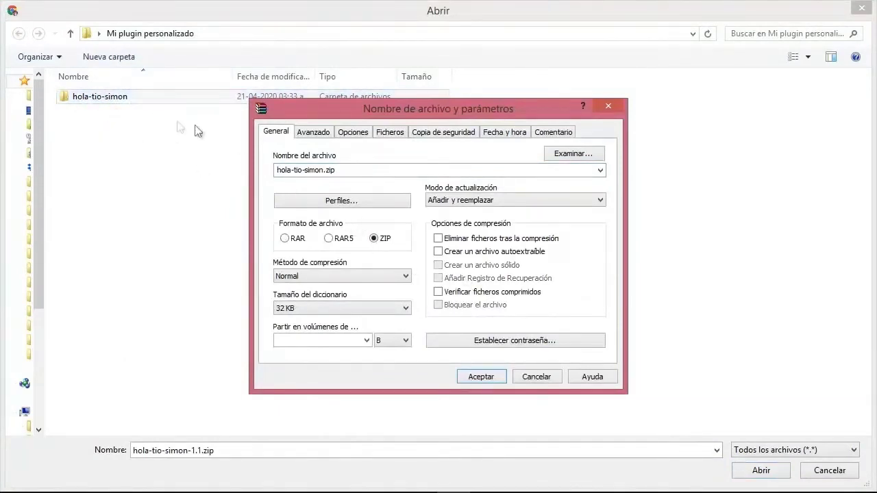
{"action": "left_click", "coordinate": [322, 169]}
{"action": "key", "text": "End"}
{"action": "type", "text": "-1."}
{"action": "left_click", "coordinate": [480, 377]}
Step: Upload hola-tio-simon-1.0.zip to the Cliente site, then install and activate the plugin
{"action": "double_click", "coordinate": [148, 115]}
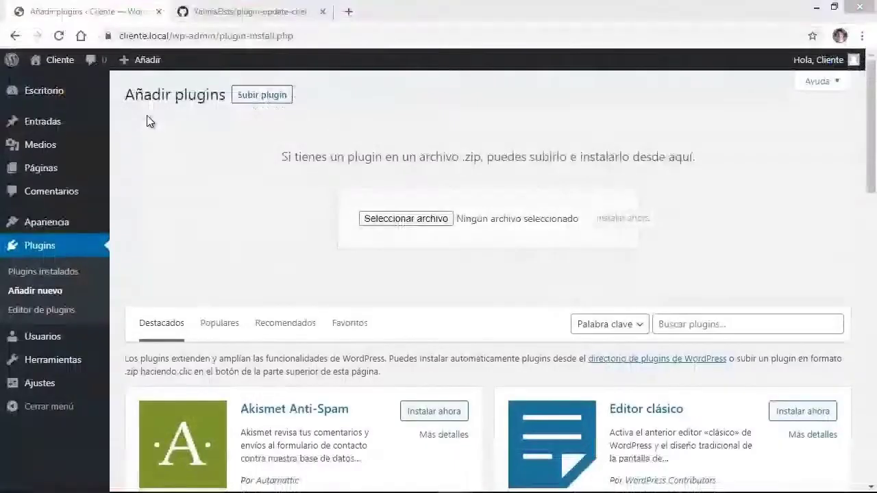
{"action": "left_click", "coordinate": [626, 220]}
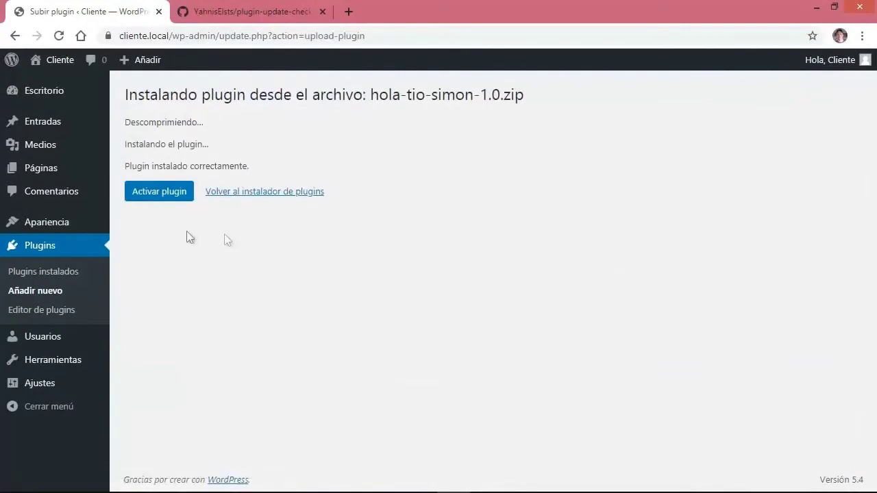
{"action": "left_click", "coordinate": [160, 196]}
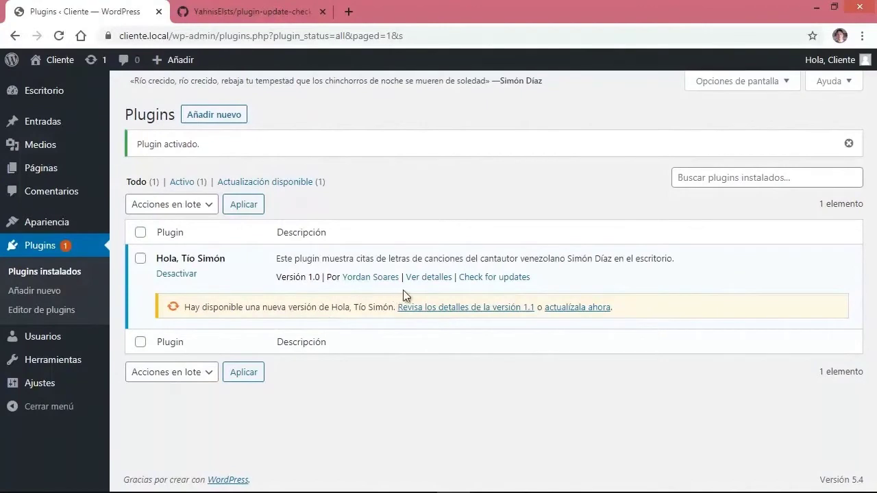
Step: Open the version 1.1 details of Hola, Tío Simón and examine its changelog
{"action": "left_click", "coordinate": [450, 308]}
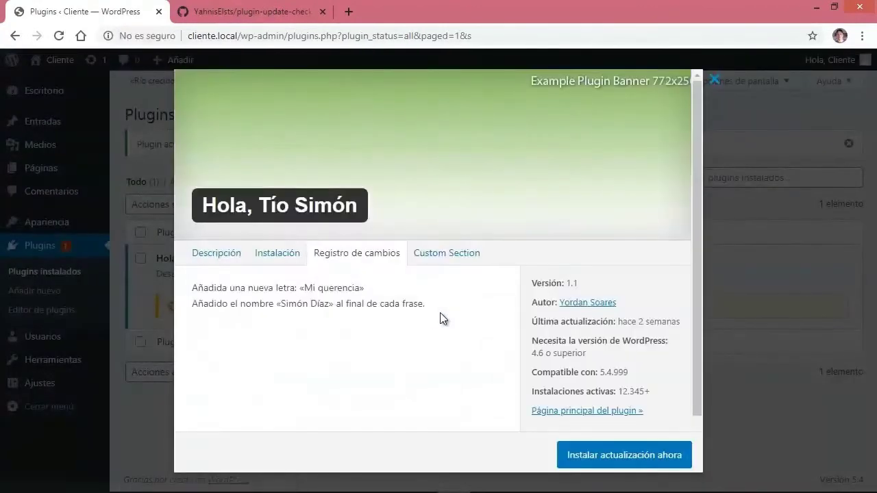
{"action": "scroll", "coordinate": [391, 324], "scroll_direction": "down", "scroll_amount": 2}
{"action": "scroll", "coordinate": [274, 295], "scroll_direction": "up", "scroll_amount": 2}
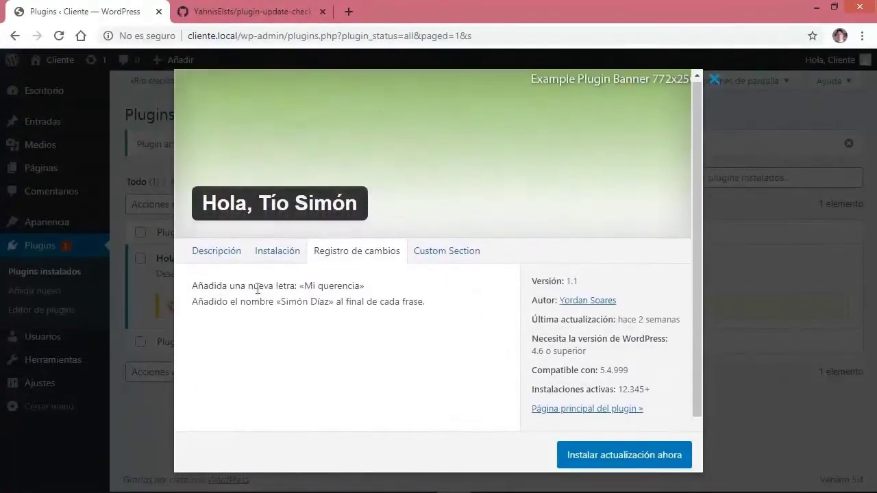
{"action": "left_click_drag", "start_coordinate": [193, 288], "coordinate": [429, 311]}
{"action": "left_click", "coordinate": [419, 315]}
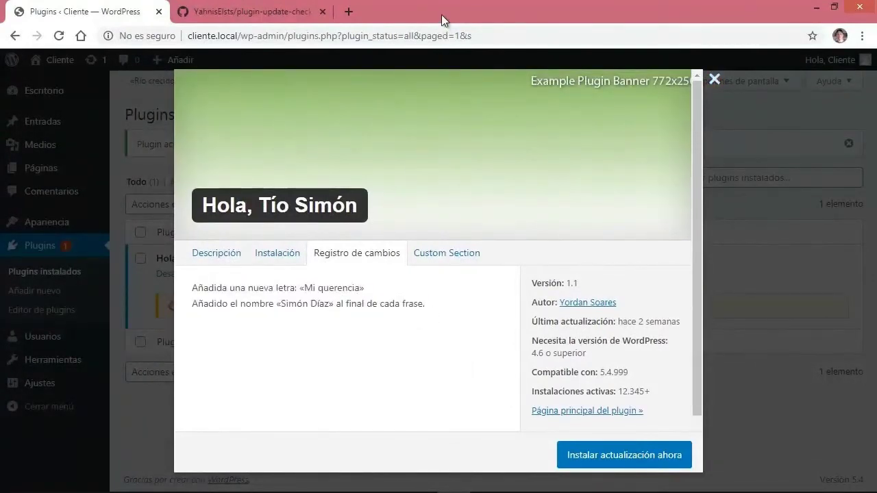
Step: Place the browser in the right half of the screen and open the yordansoares.local site's plugins folder from its desktop shortcut
{"action": "key", "text": "super+Right"}
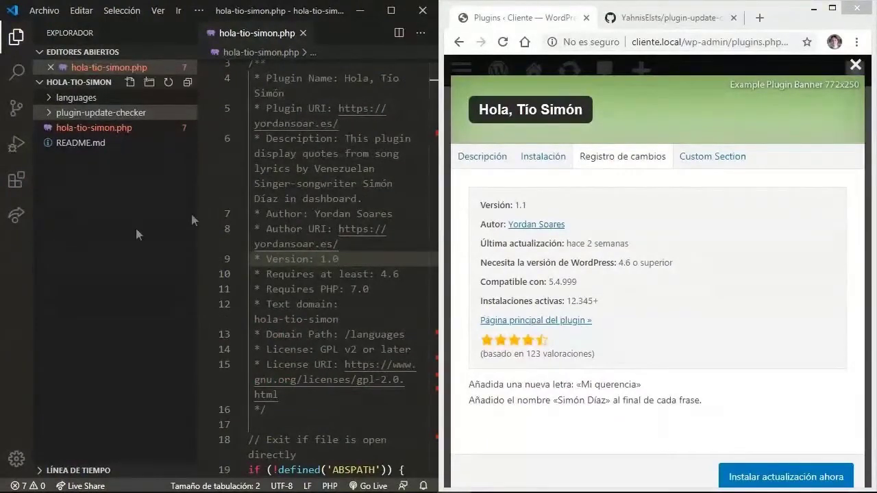
{"action": "left_click", "coordinate": [363, 11]}
{"action": "double_click", "coordinate": [170, 95]}
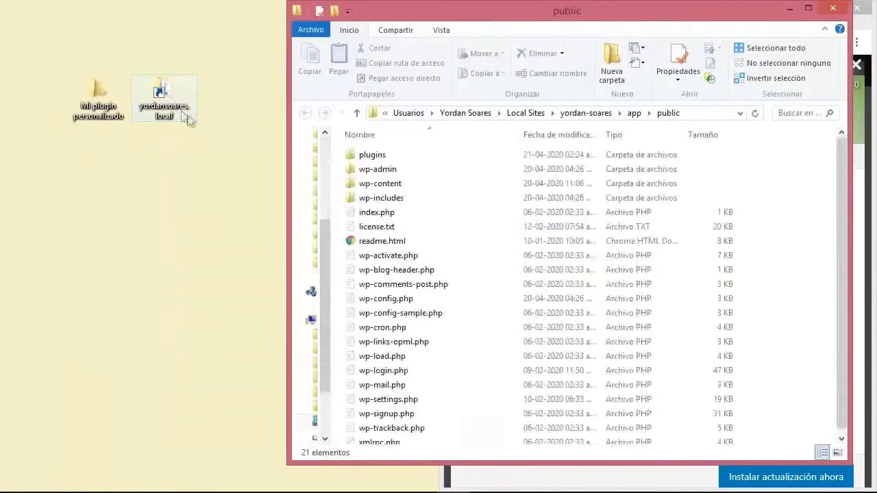
{"action": "double_click", "coordinate": [373, 158]}
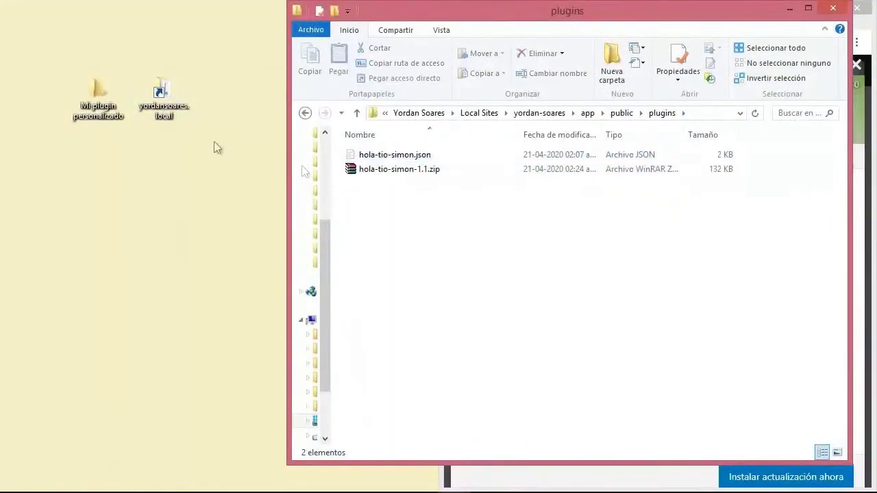
{"action": "left_click", "coordinate": [164, 114]}
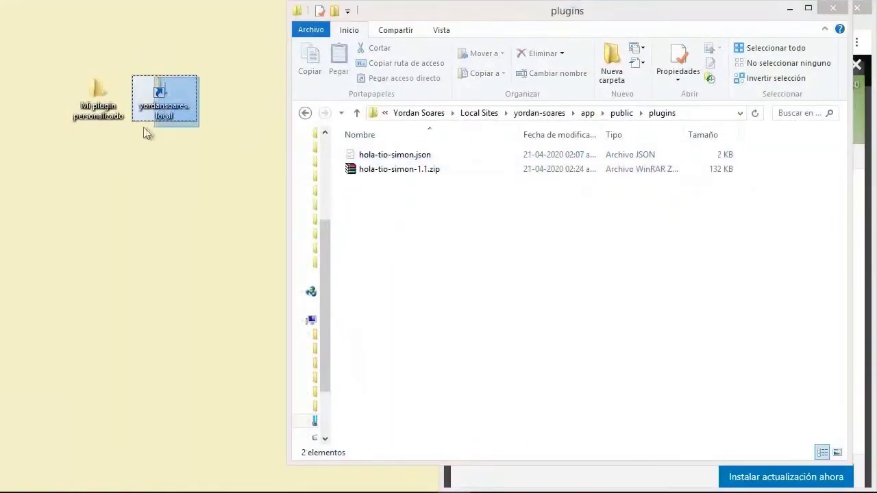
Step: Open hola-tio-simon.json in Visual Studio Code, minimise the folder window and collapse the file explorer sidebar
{"action": "left_click", "coordinate": [421, 157]}
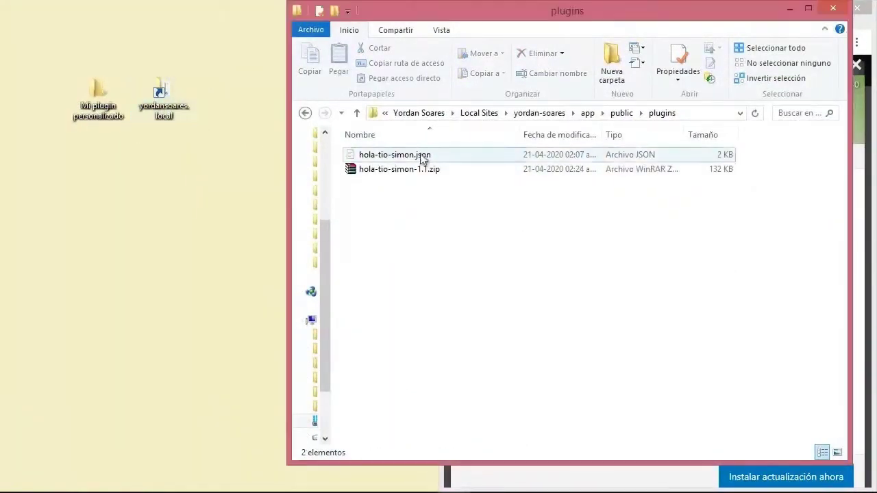
{"action": "double_click", "coordinate": [420, 154]}
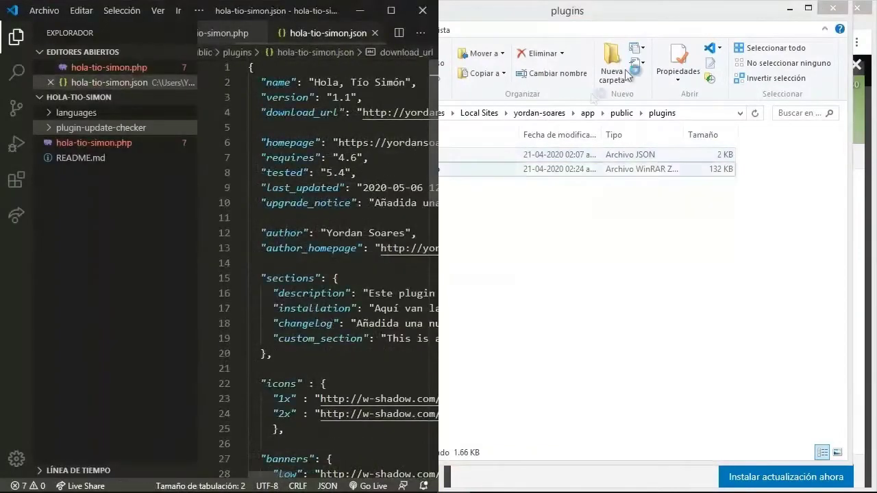
{"action": "left_click", "coordinate": [807, 9]}
{"action": "left_click", "coordinate": [795, 8]}
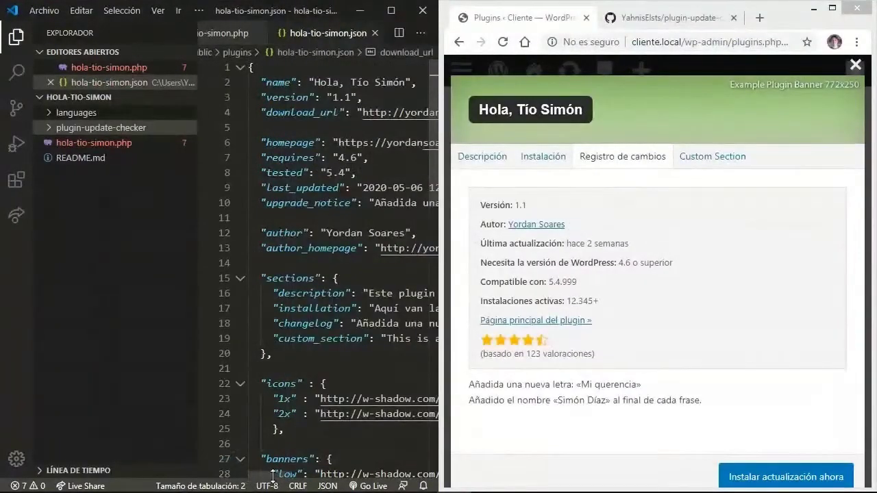
{"action": "left_click_drag", "start_coordinate": [196, 312], "coordinate": [117, 226]}
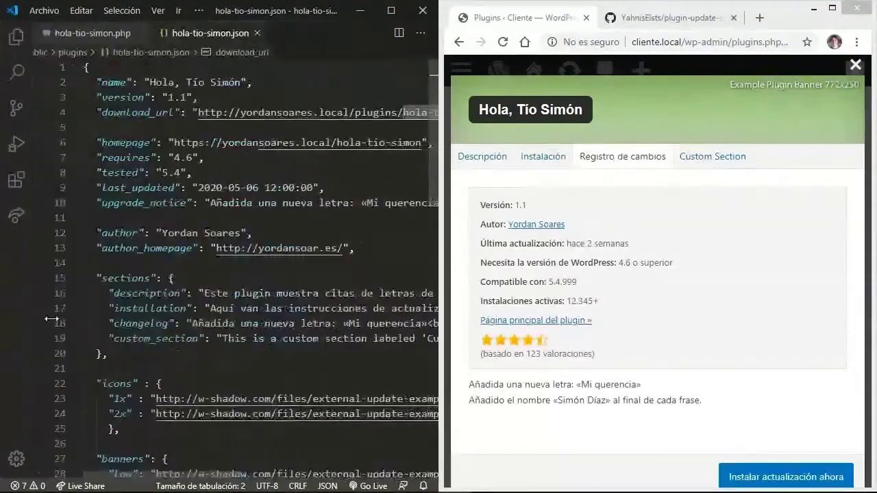
Step: Compare the name, version and author fields in hola-tio-simon.json with the plugin's update details in WordPress
{"action": "left_click", "coordinate": [621, 257]}
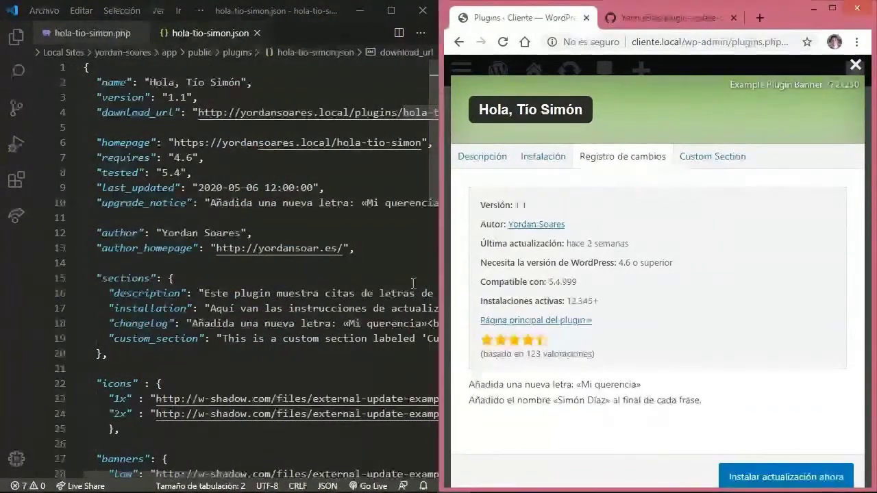
{"action": "left_click_drag", "start_coordinate": [431, 174], "coordinate": [429, 137]}
{"action": "left_click_drag", "start_coordinate": [150, 82], "coordinate": [240, 82]}
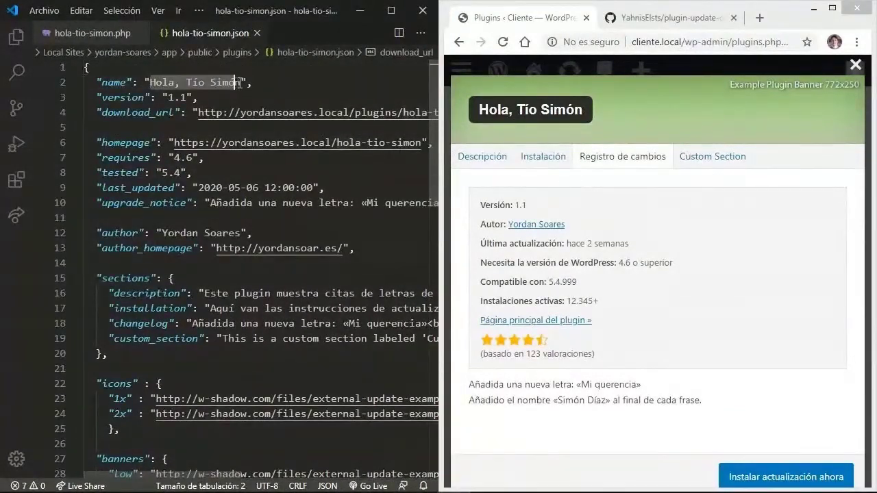
{"action": "left_click_drag", "start_coordinate": [478, 109], "coordinate": [586, 112]}
{"action": "left_click", "coordinate": [585, 112]}
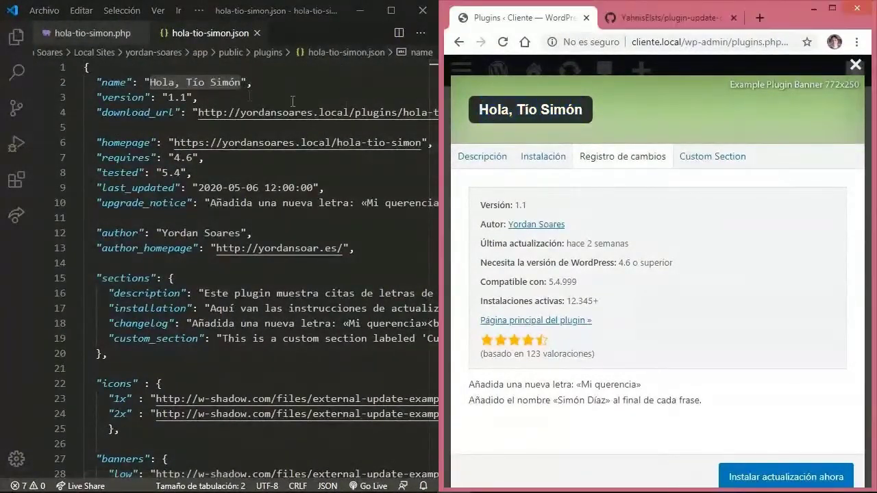
{"action": "left_click_drag", "start_coordinate": [168, 97], "coordinate": [187, 98]}
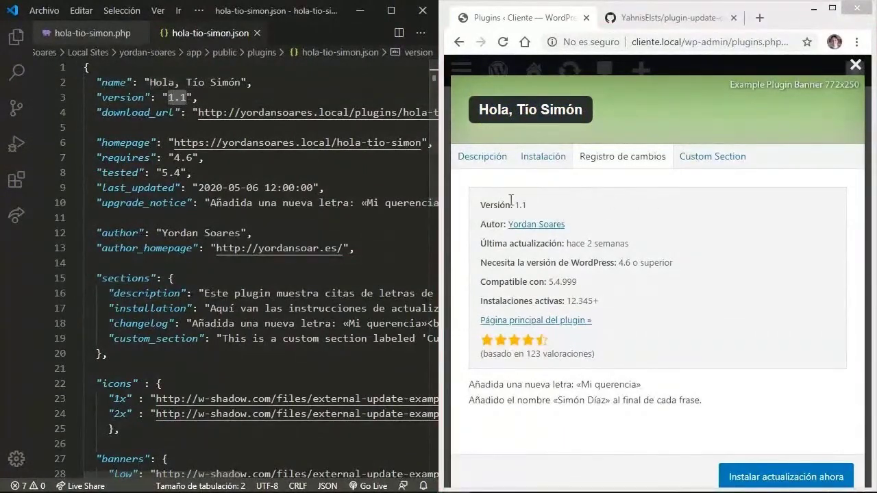
{"action": "left_click_drag", "start_coordinate": [163, 234], "coordinate": [343, 248]}
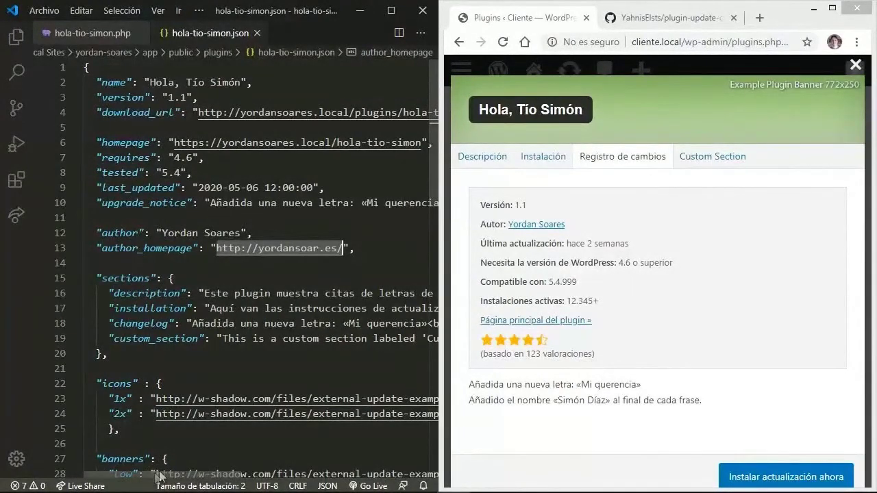
Step: Compare the description entry in hola-tio-simon.json with the plugin's description in WordPress, and return to the changelog
{"action": "scroll", "coordinate": [147, 473], "scroll_direction": "down", "scroll_amount": 3}
{"action": "left_click", "coordinate": [204, 190]}
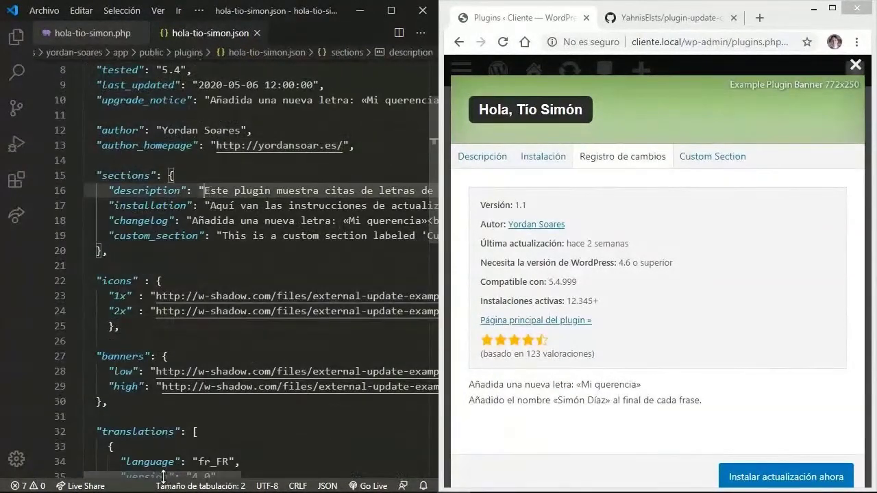
{"action": "scroll", "coordinate": [212, 179], "scroll_direction": "right", "scroll_amount": 5}
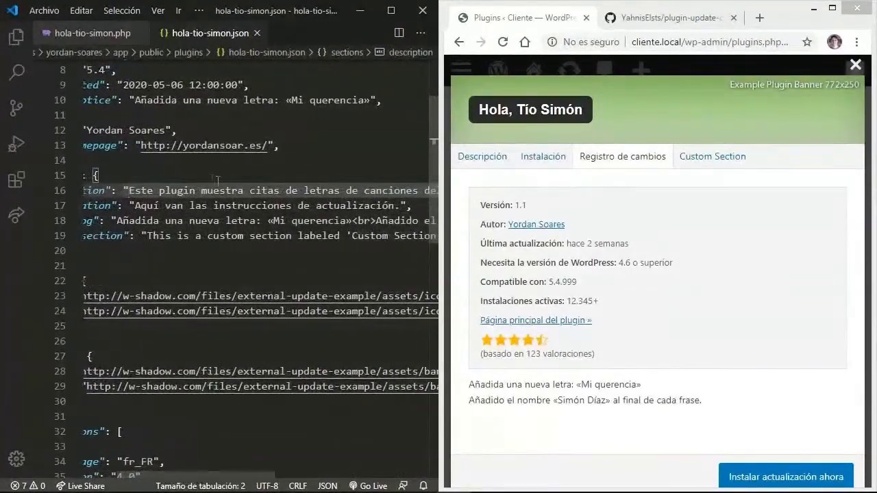
{"action": "scroll", "coordinate": [282, 471], "scroll_direction": "right", "scroll_amount": 1}
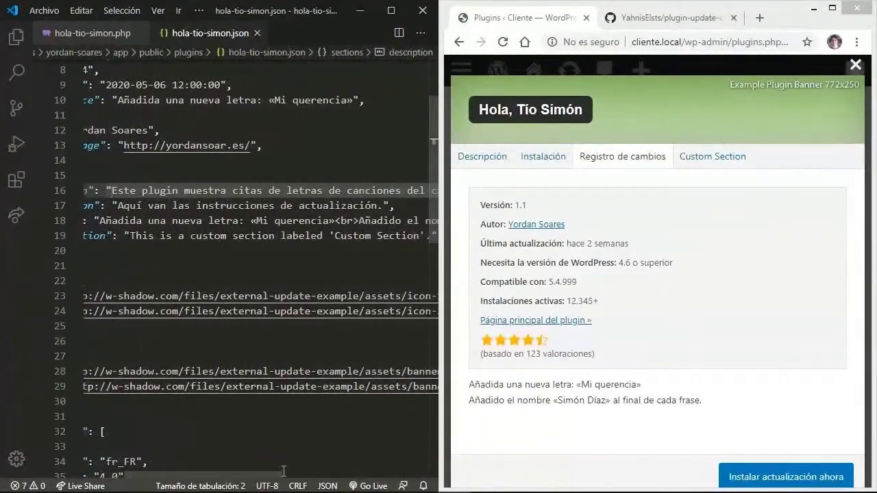
{"action": "mouse_move", "coordinate": [277, 470]}
{"action": "left_mouse_down"}
{"action": "mouse_move", "coordinate": [415, 477]}
{"action": "mouse_move", "coordinate": [281, 477]}
{"action": "left_mouse_up"}
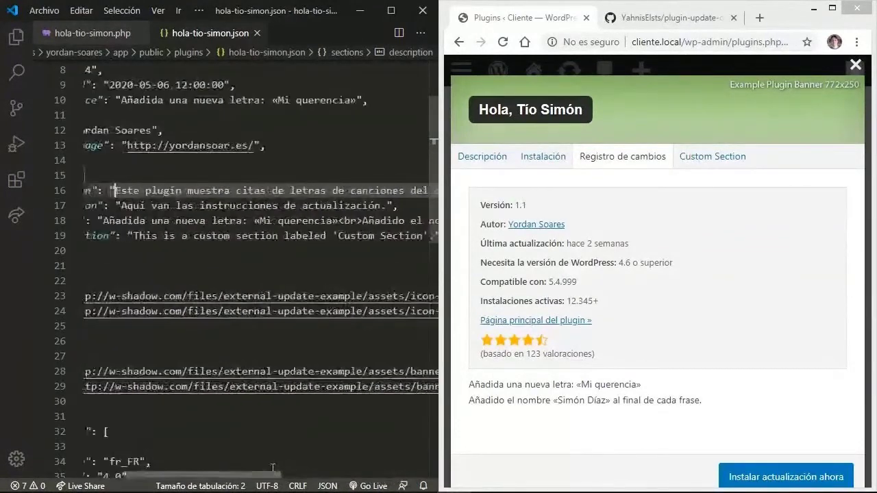
{"action": "left_click", "coordinate": [487, 156]}
{"action": "left_click_drag", "start_coordinate": [470, 382], "coordinate": [533, 409]}
{"action": "left_click", "coordinate": [532, 409]}
{"action": "left_click", "coordinate": [612, 159]}
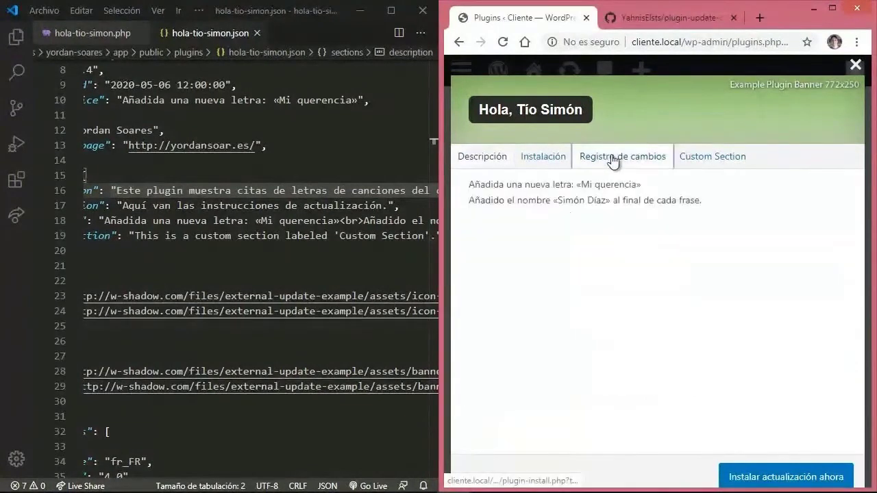
Step: Locate the changelog entry in hola-tio-simon.json and turn on word wrap in the editor
{"action": "left_click", "coordinate": [206, 476]}
{"action": "left_click_drag", "start_coordinate": [206, 473], "coordinate": [167, 472]}
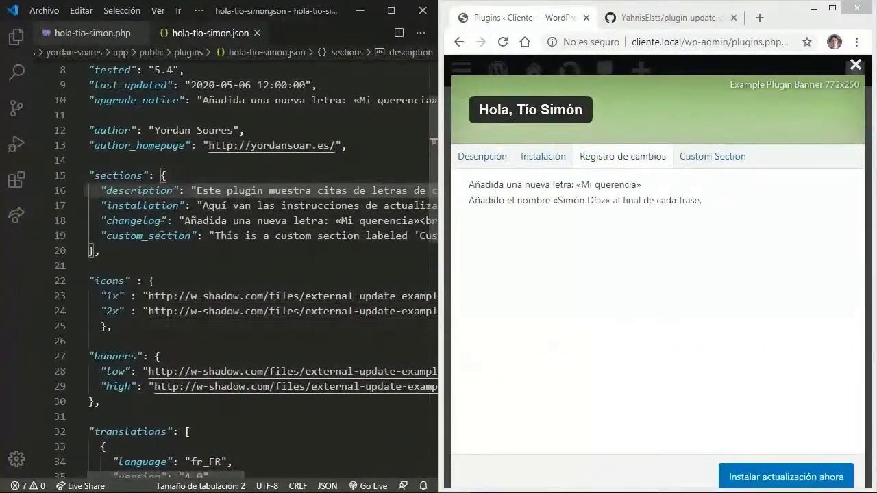
{"action": "double_click", "coordinate": [131, 220]}
{"action": "left_click", "coordinate": [183, 221]}
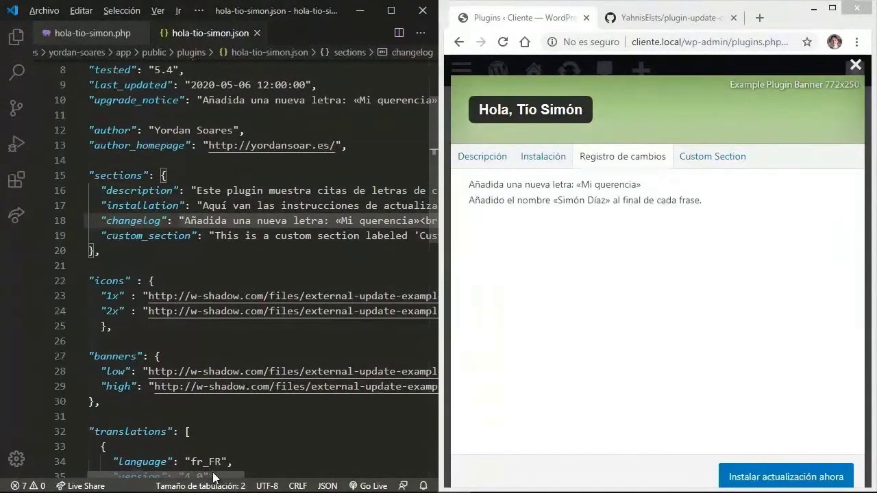
{"action": "left_click_drag", "start_coordinate": [213, 477], "coordinate": [214, 476]}
{"action": "key", "text": "alt+z"}
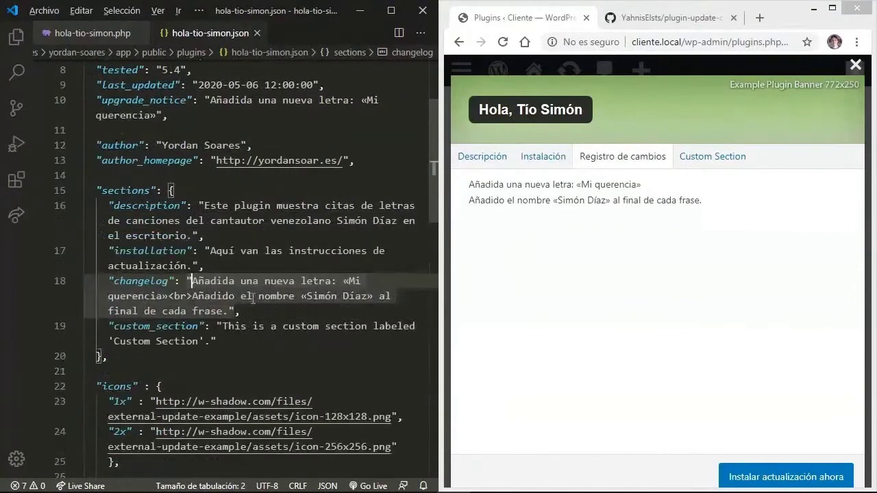
Step: Compare the changelog text in hola-tio-simon.json with the Registro de cambios text in the plugin details
{"action": "scroll", "coordinate": [238, 296], "scroll_direction": "down", "scroll_amount": 2}
{"action": "left_click_drag", "start_coordinate": [188, 213], "coordinate": [236, 243]}
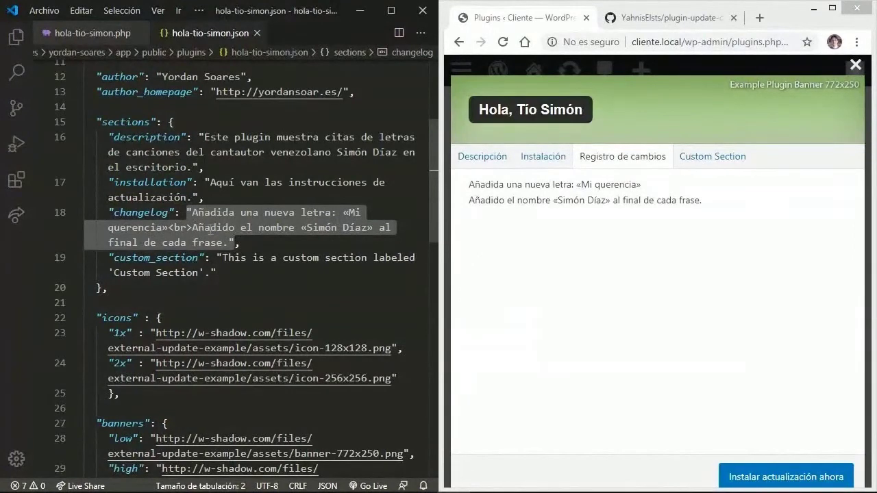
{"action": "left_click_drag", "start_coordinate": [621, 225], "coordinate": [467, 183]}
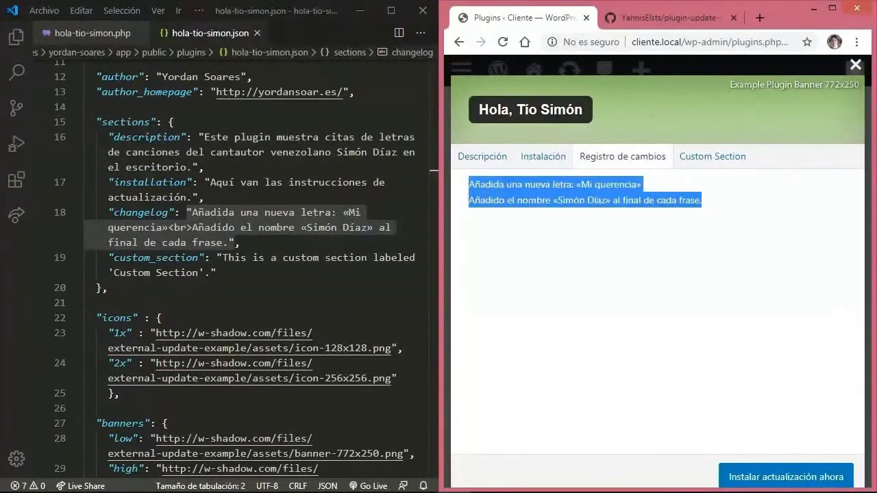
{"action": "left_click", "coordinate": [462, 221]}
{"action": "scroll", "coordinate": [427, 115], "scroll_direction": "up", "scroll_amount": 3}
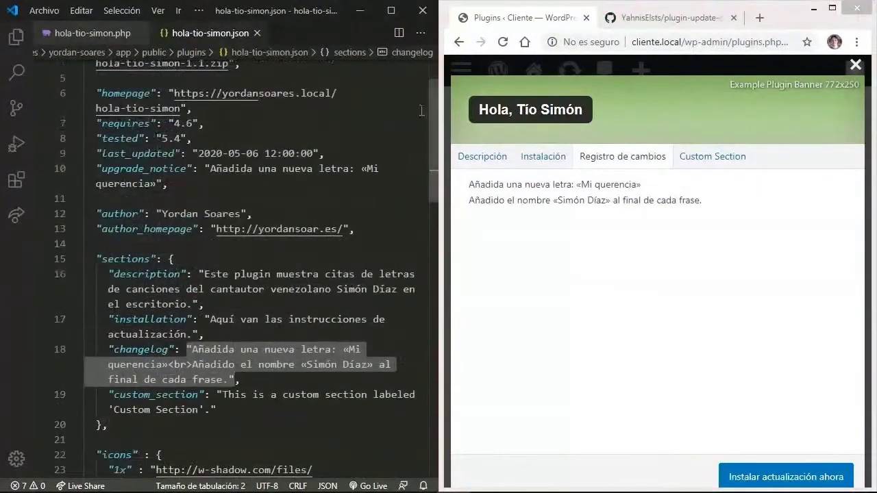
{"action": "scroll", "coordinate": [430, 98], "scroll_direction": "up", "scroll_amount": 2}
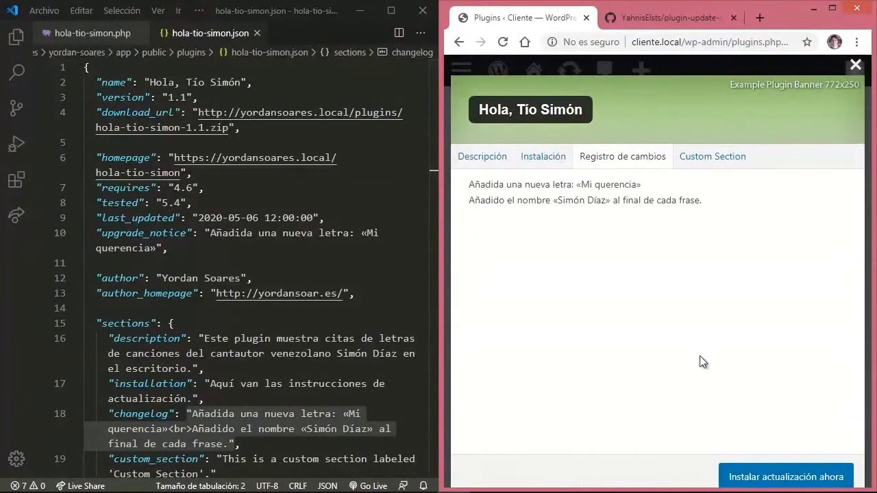
Step: Maximise the browser, close the Hola, Tío Simón details and open the WordPress updates page
{"action": "key", "text": "super+Up"}
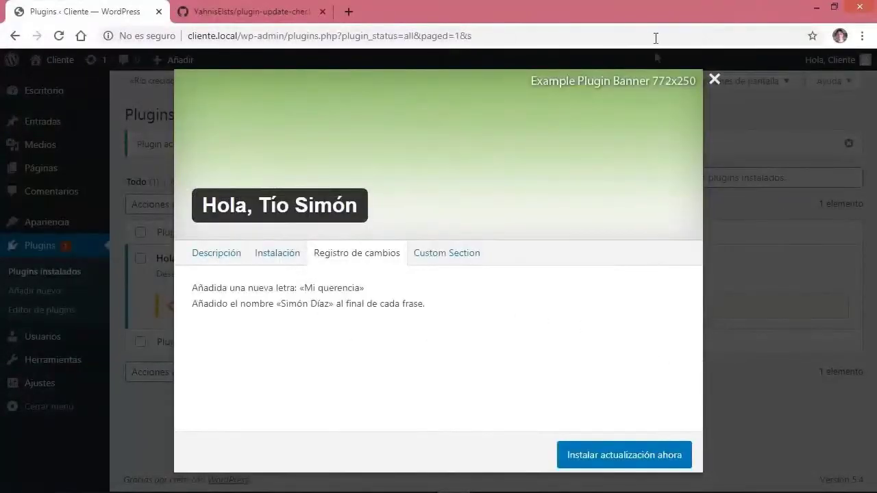
{"action": "left_click", "coordinate": [715, 80]}
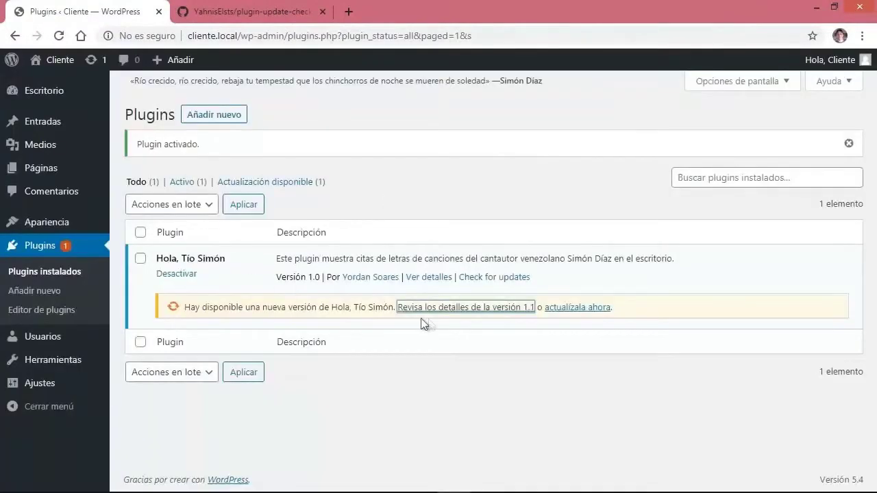
{"action": "mouse_move", "coordinate": [57, 98]}
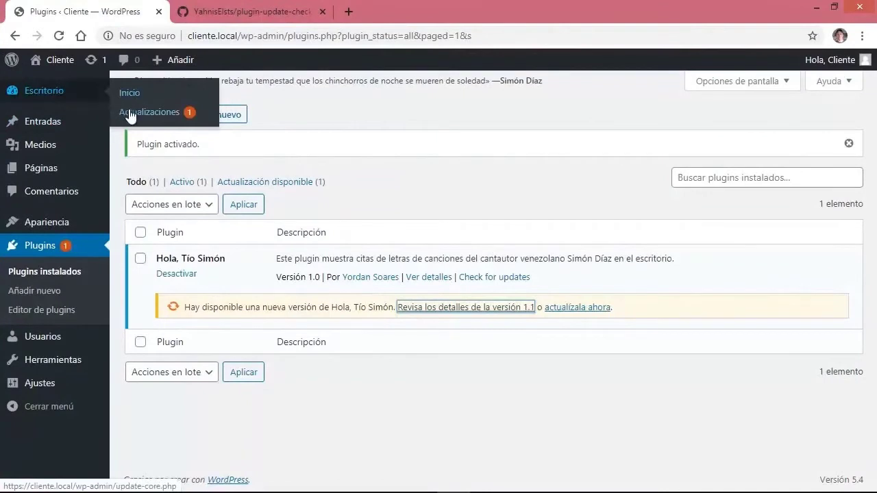
{"action": "left_click_drag", "start_coordinate": [130, 116], "coordinate": [470, 360]}
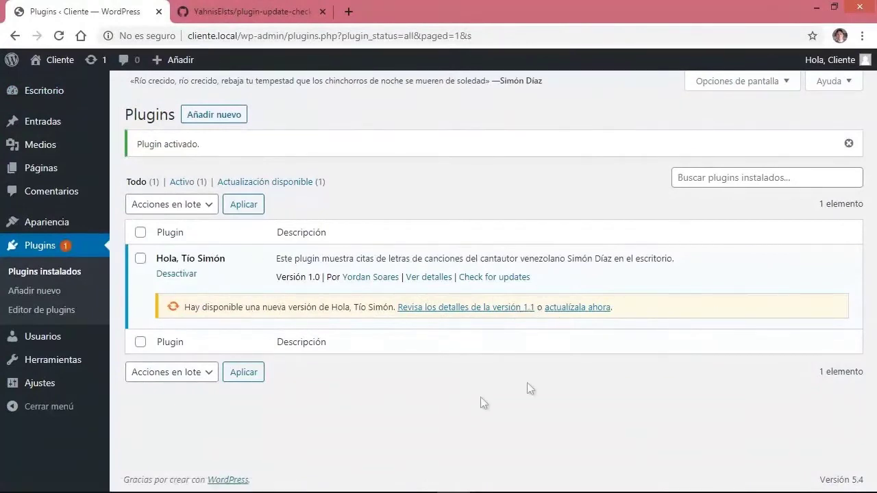
{"action": "mouse_move", "coordinate": [21, 92]}
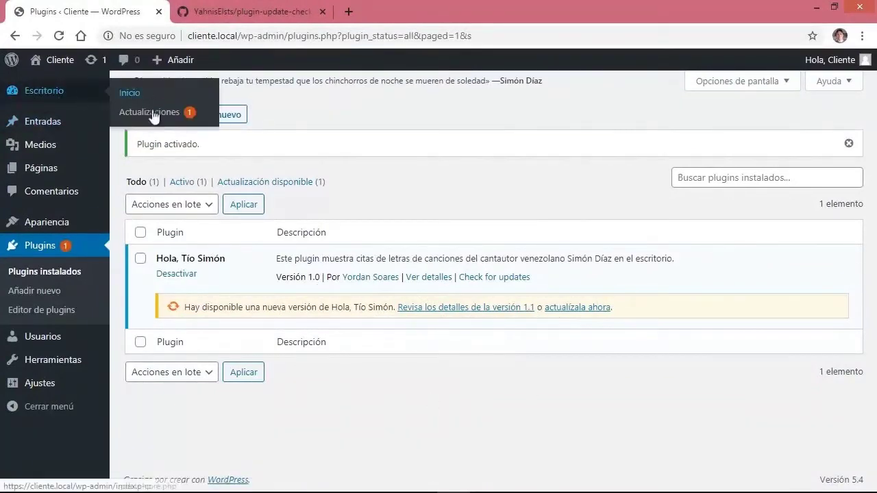
{"action": "left_click", "coordinate": [152, 113]}
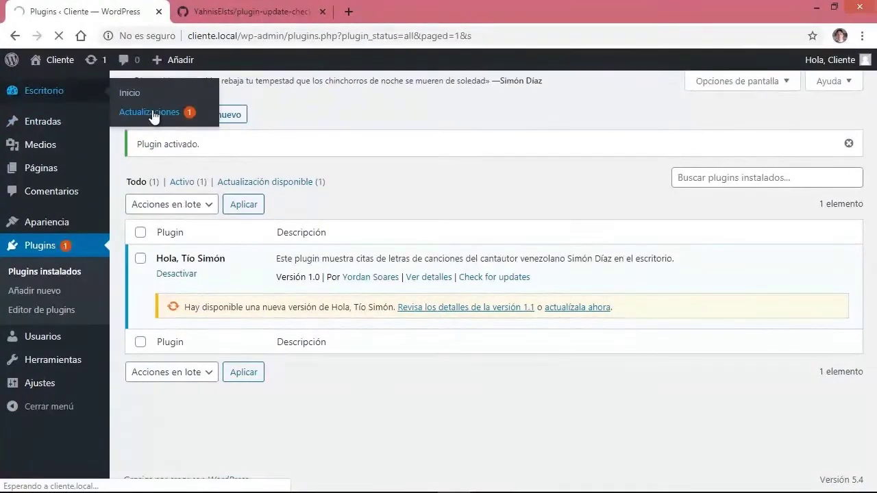
Step: Review the Hola, Tío Simón entry on the updates page, select all listed plugins and update them
{"action": "scroll", "coordinate": [317, 230], "scroll_direction": "down", "scroll_amount": 1}
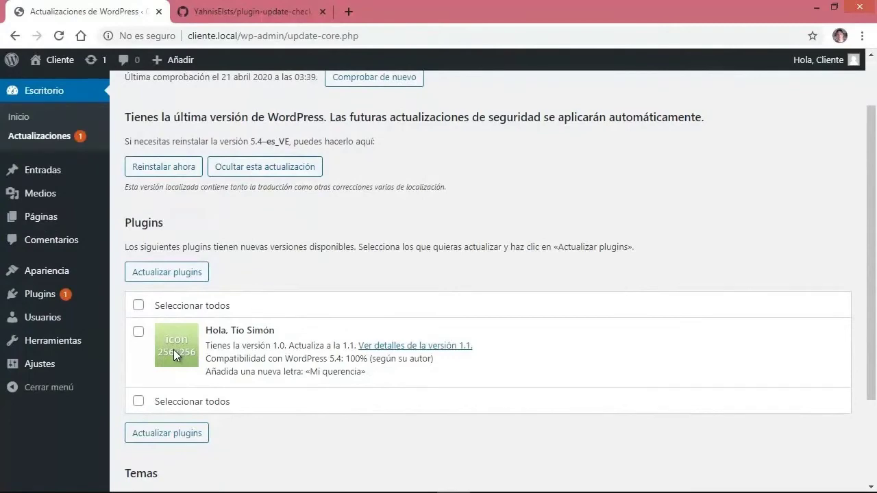
{"action": "scroll", "coordinate": [181, 352], "scroll_direction": "down", "scroll_amount": 2}
{"action": "scroll", "coordinate": [188, 317], "scroll_direction": "up", "scroll_amount": 1}
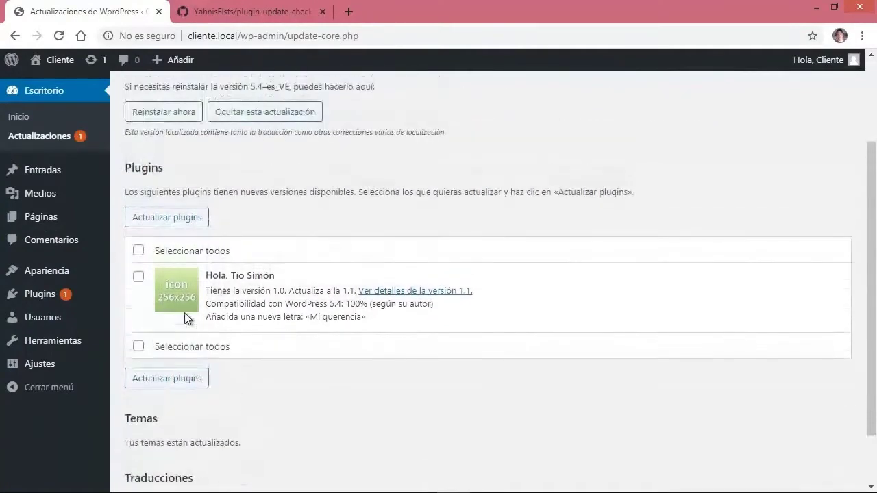
{"action": "scroll", "coordinate": [187, 316], "scroll_direction": "up", "scroll_amount": 1}
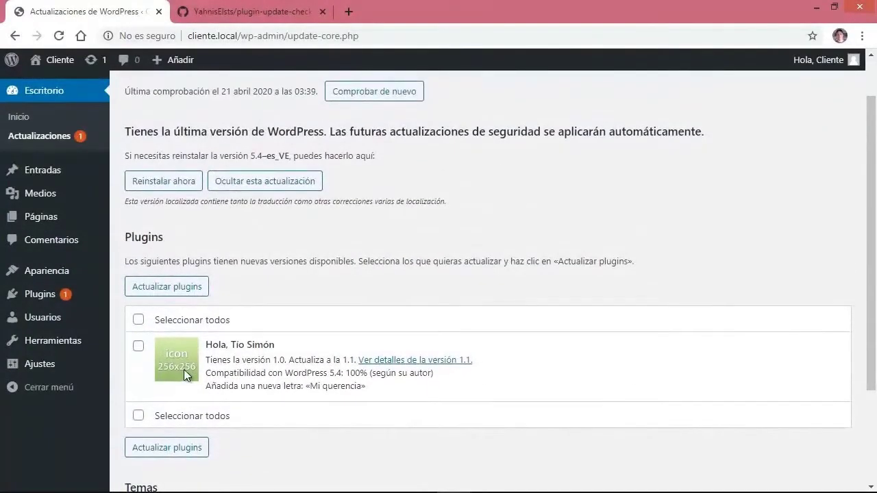
{"action": "scroll", "coordinate": [184, 370], "scroll_direction": "up", "scroll_amount": 1}
{"action": "scroll", "coordinate": [188, 381], "scroll_direction": "down", "scroll_amount": 1}
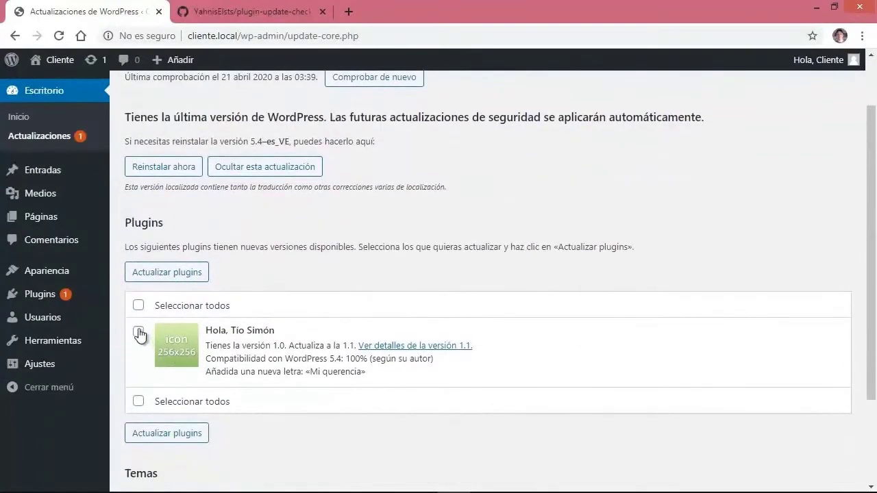
{"action": "left_click", "coordinate": [138, 307]}
{"action": "left_click", "coordinate": [194, 279]}
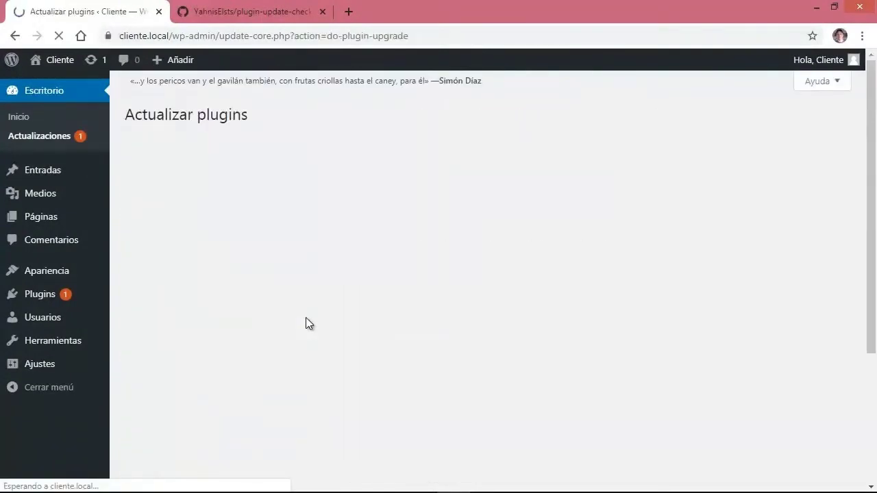
Step: Show the plugin update's details, examine the zip download URL and return to the installed plugins page
{"action": "left_click", "coordinate": [381, 230]}
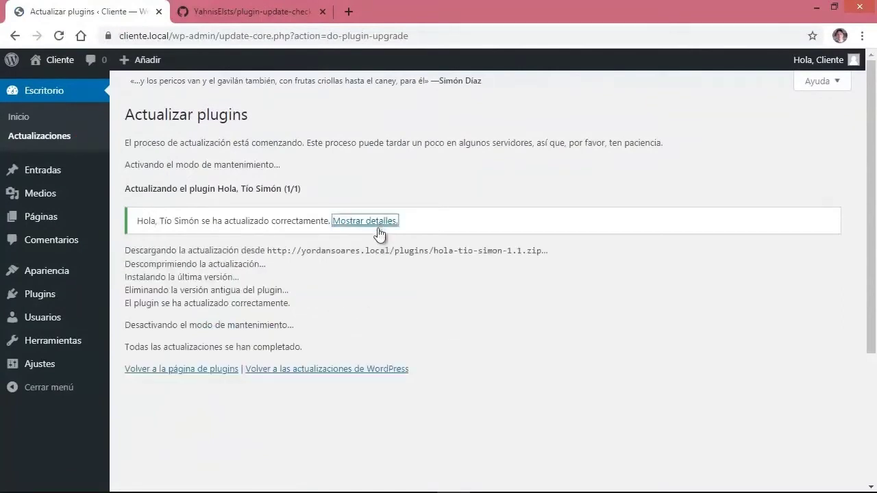
{"action": "left_click_drag", "start_coordinate": [269, 251], "coordinate": [540, 257]}
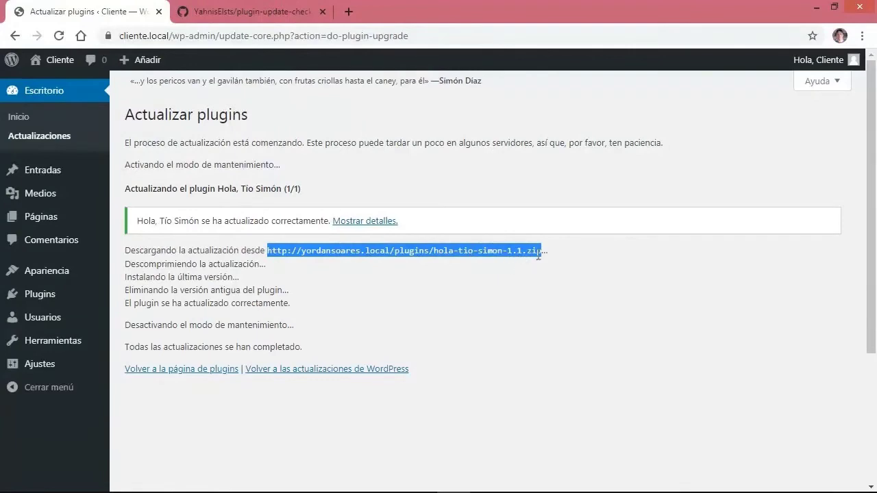
{"action": "left_click", "coordinate": [348, 374]}
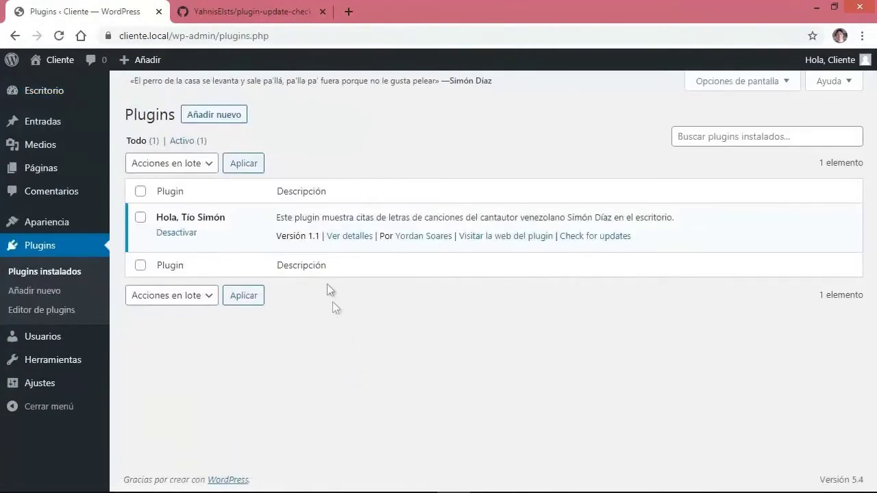
Step: Check the Simón Díaz attribution at the end of the lyric quote on the plugins page
{"action": "left_click", "coordinate": [473, 118]}
{"action": "left_click_drag", "start_coordinate": [462, 82], "coordinate": [490, 84]}
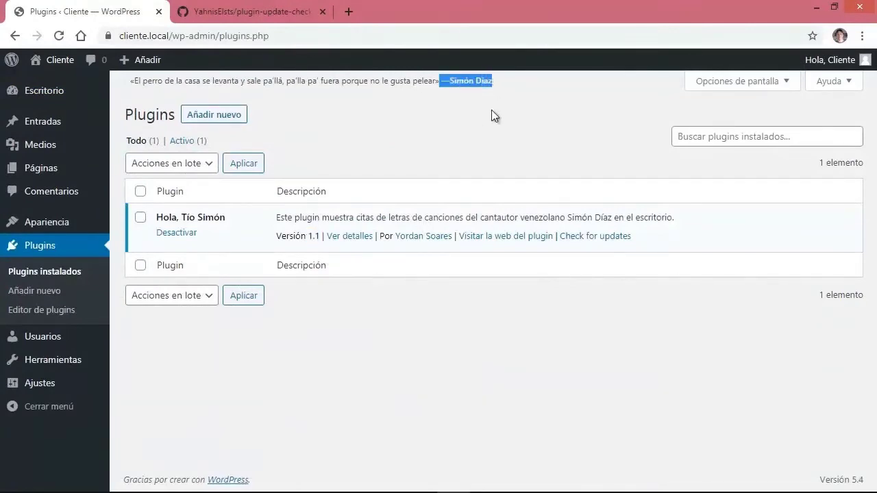
{"action": "left_click", "coordinate": [491, 115]}
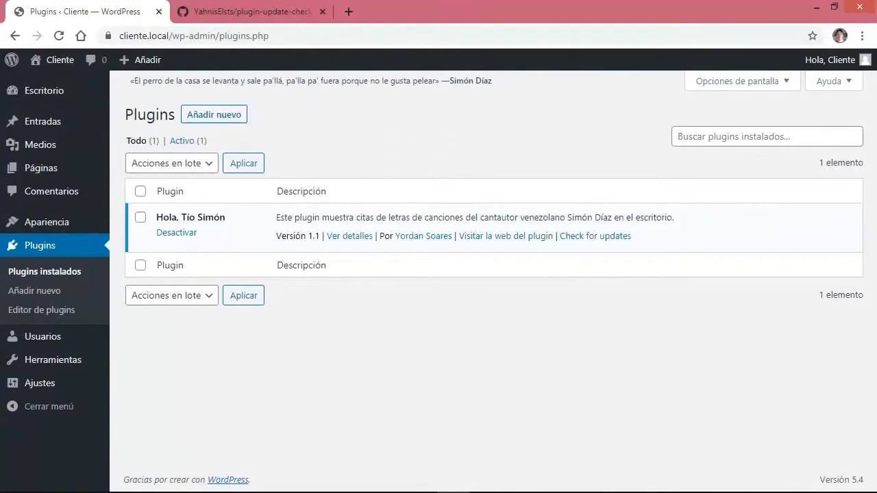
Step: In hola-tio-simon.json in Visual Studio Code, set the version to 1.2 and the download_url file to hola-tio-simon-1.2.zip, and save
{"action": "key", "text": "alt+Tab"}
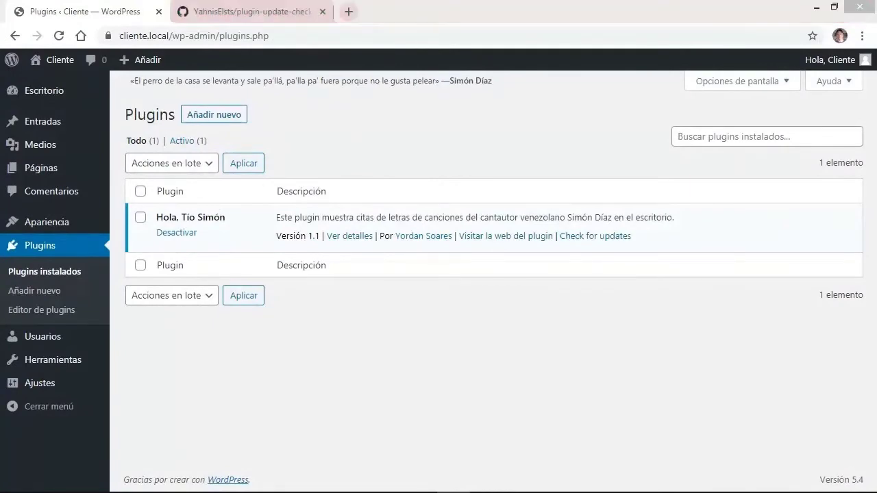
{"action": "left_click", "coordinate": [181, 99]}
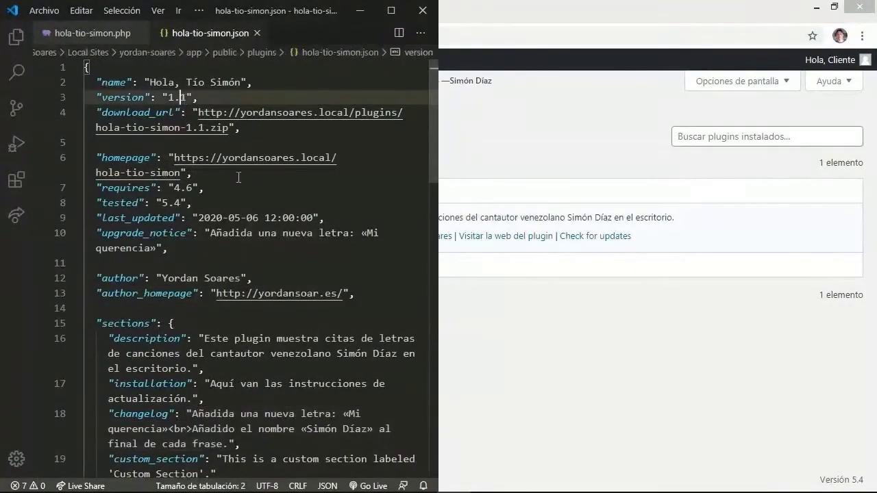
{"action": "key", "text": "BackSpace"}
{"action": "type", "text": "2"}
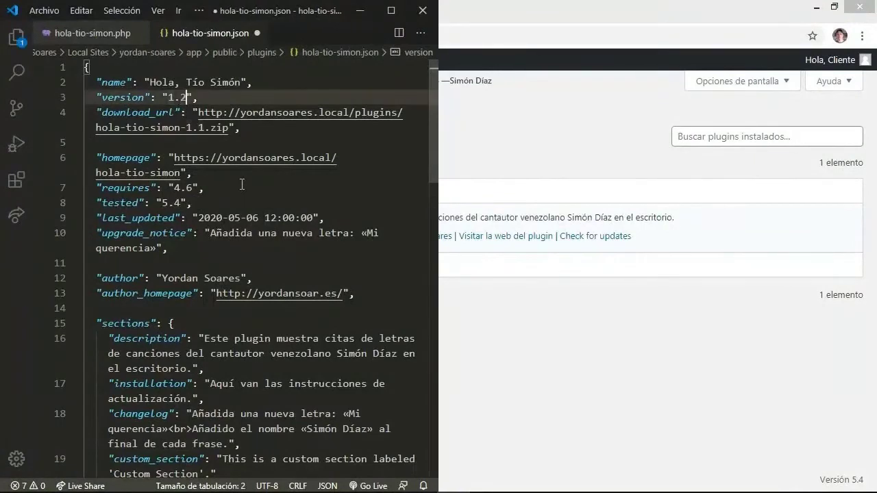
{"action": "left_click", "coordinate": [203, 127]}
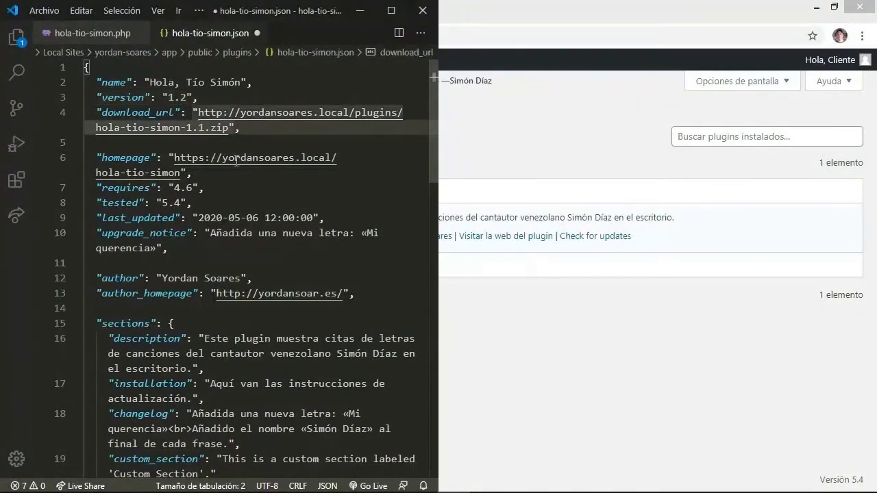
{"action": "key", "text": "BackSpace"}
{"action": "type", "text": "2"}
{"action": "key", "text": "ctrl+s"}
Step: Return to the WordPress plugins page, check for updates of Hola, Tío Simón and try to update it to version 1.2
{"action": "left_click", "coordinate": [360, 9]}
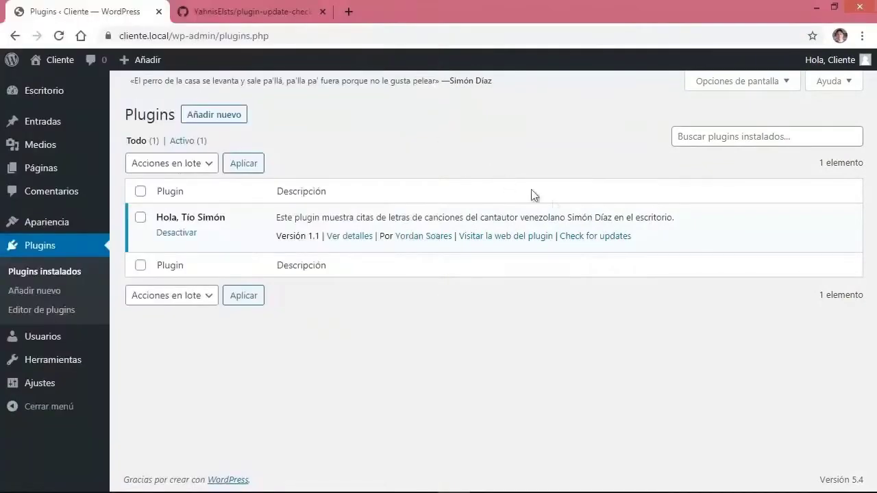
{"action": "left_click", "coordinate": [595, 238]}
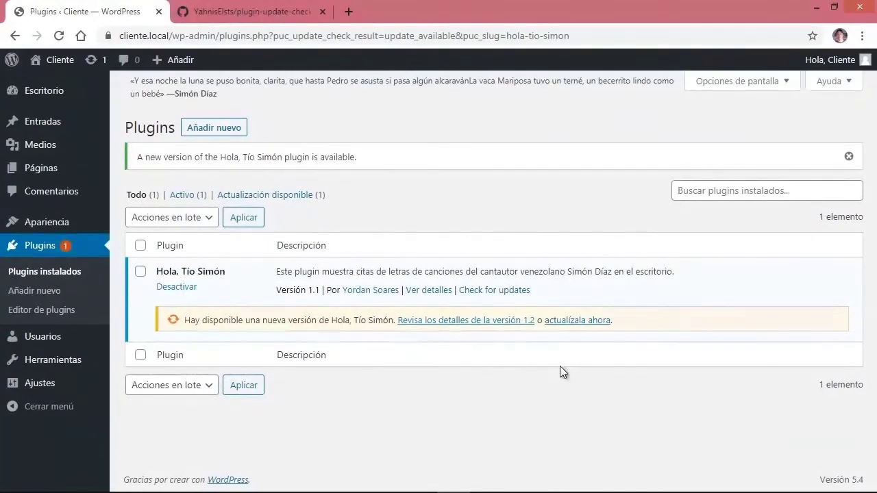
{"action": "left_click", "coordinate": [594, 320]}
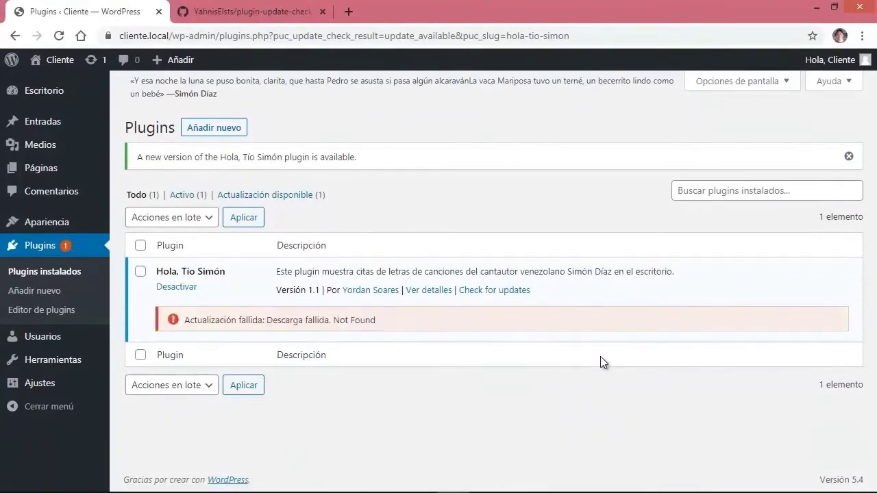
Step: Check the reason given for the failed Hola, Tío Simón update on the plugins page
{"action": "left_click_drag", "start_coordinate": [381, 321], "coordinate": [339, 335]}
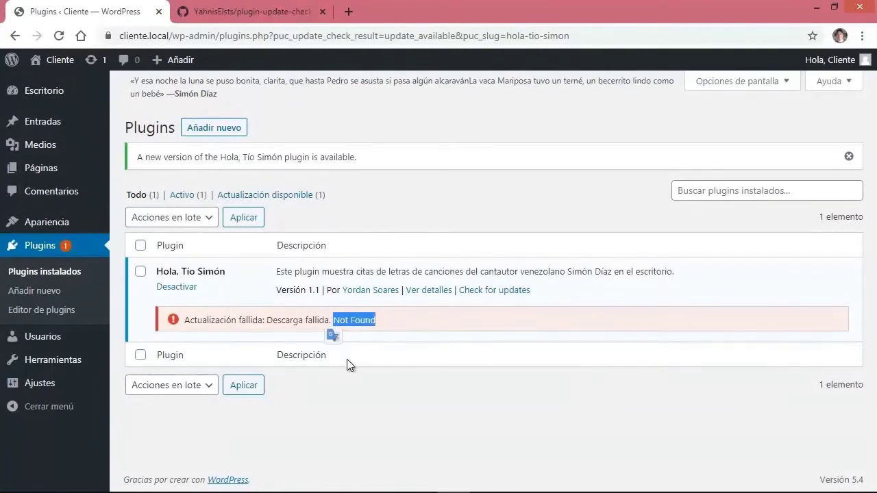
{"action": "left_click", "coordinate": [363, 362]}
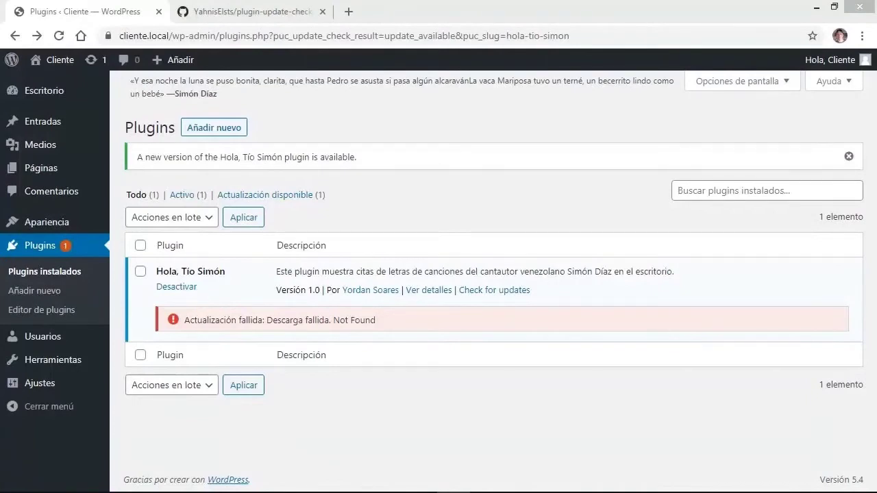
Step: Open the Simba Plugin Updates Manager page on WordPress.org in a new tab and examine its description and screenshots
{"action": "left_click", "coordinate": [348, 11]}
{"action": "right_click", "coordinate": [344, 40]}
{"action": "left_click", "coordinate": [366, 121]}
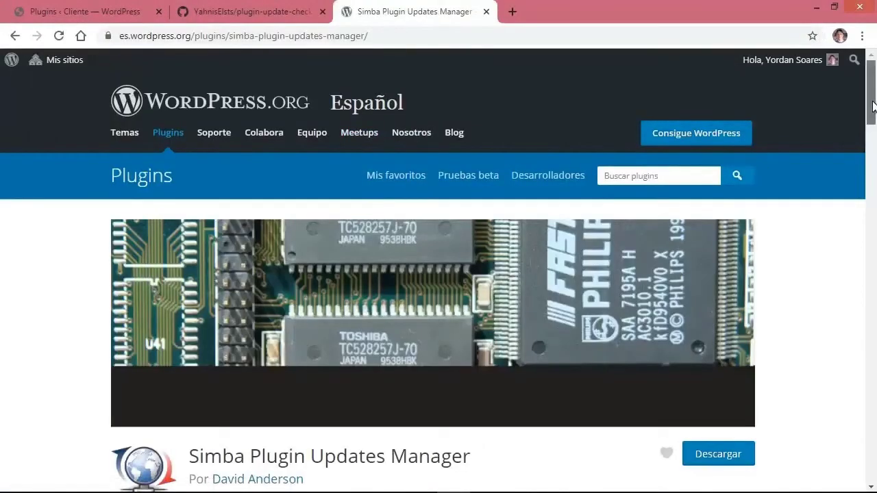
{"action": "scroll", "coordinate": [871, 126], "scroll_direction": "down", "scroll_amount": 2}
{"action": "left_click_drag", "start_coordinate": [870, 126], "coordinate": [853, 273]}
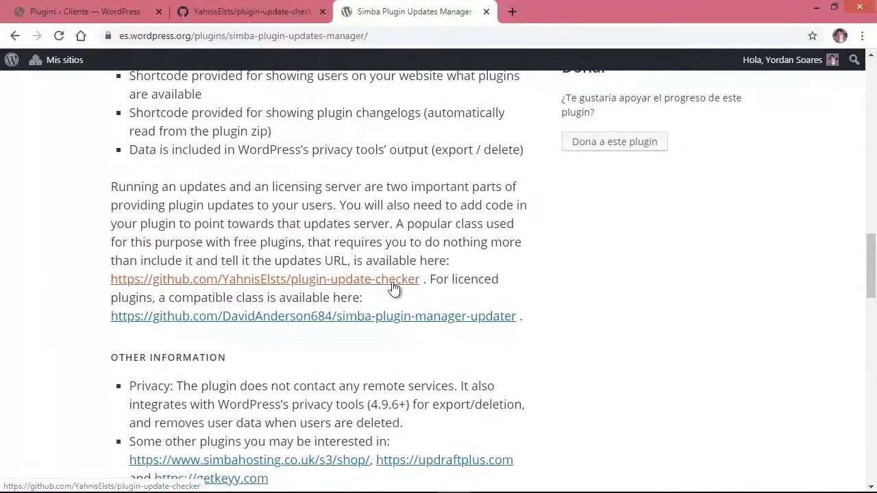
{"action": "left_click_drag", "start_coordinate": [872, 254], "coordinate": [865, 387]}
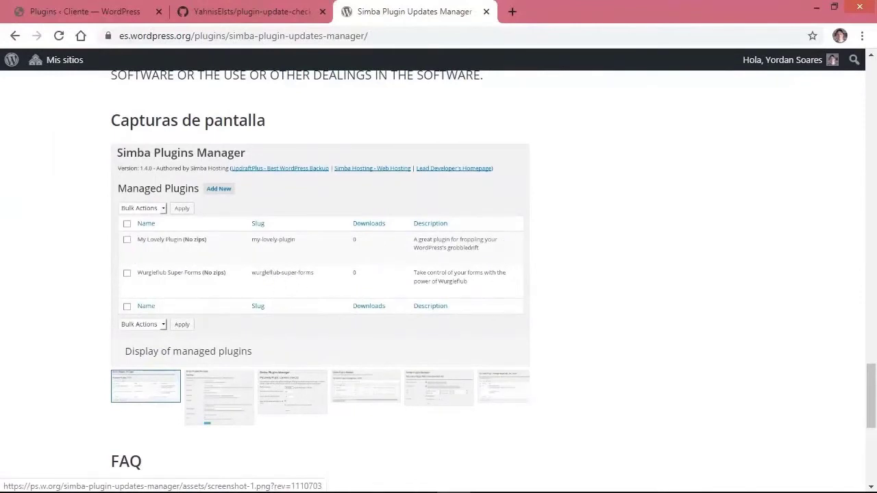
Step: Open the developer site's WordPress dashboard at /wp-admin in another new tab
{"action": "left_click", "coordinate": [511, 14]}
{"action": "type", "text": "yordansoares."}
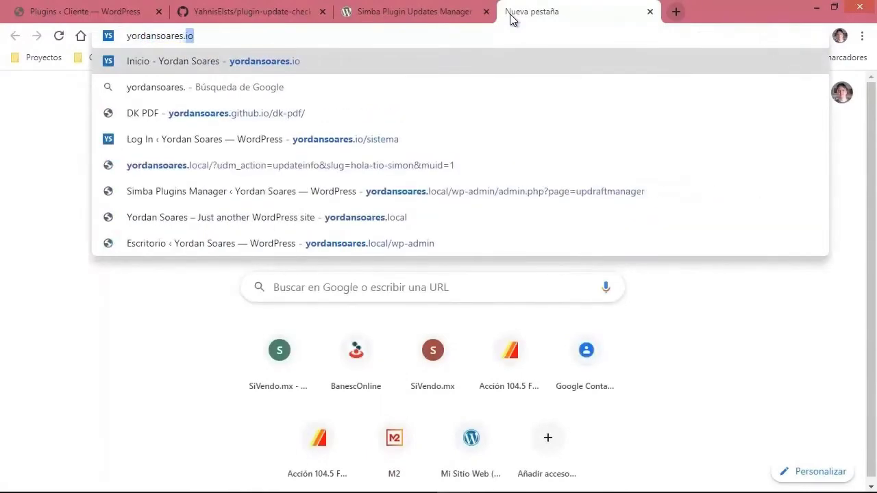
{"action": "type", "text": "local/"}
{"action": "key", "text": "Down"}
{"action": "key", "text": "Down"}
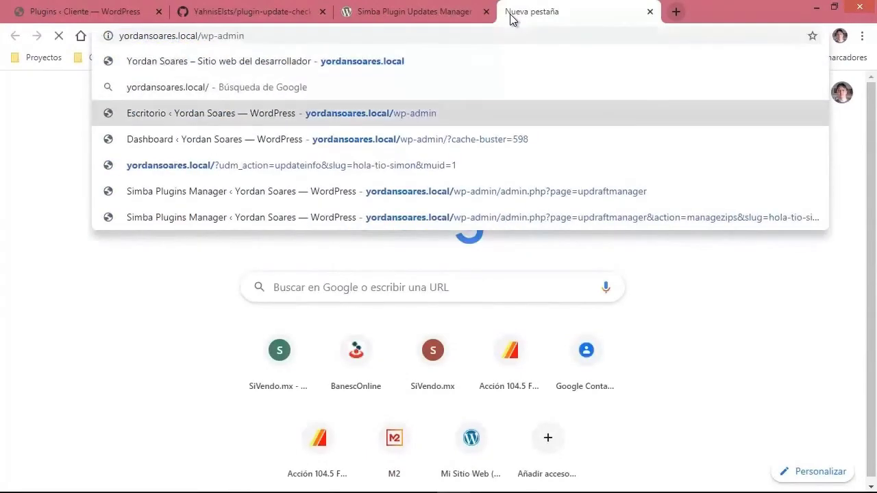
{"action": "key", "text": "Return"}
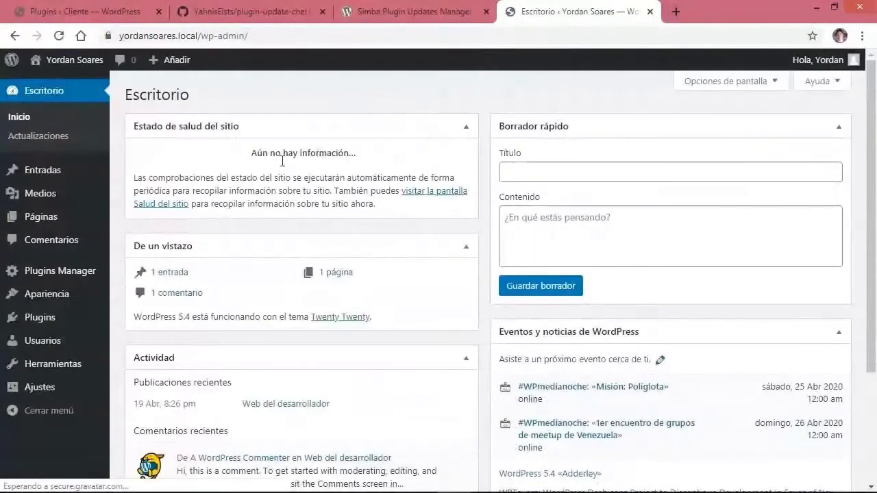
Step: Check the developer site's installed plugins, and open the list of managed plugins in Simba Plugins Manager
{"action": "left_click", "coordinate": [53, 319]}
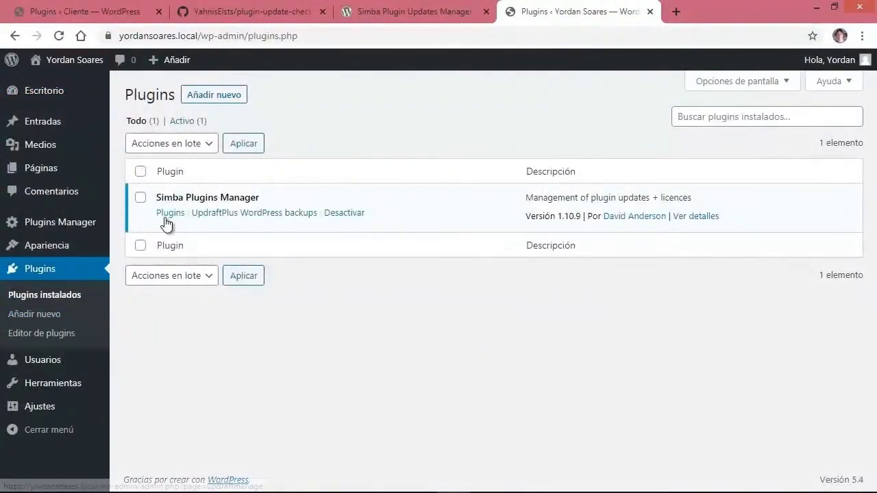
{"action": "mouse_move", "coordinate": [85, 230]}
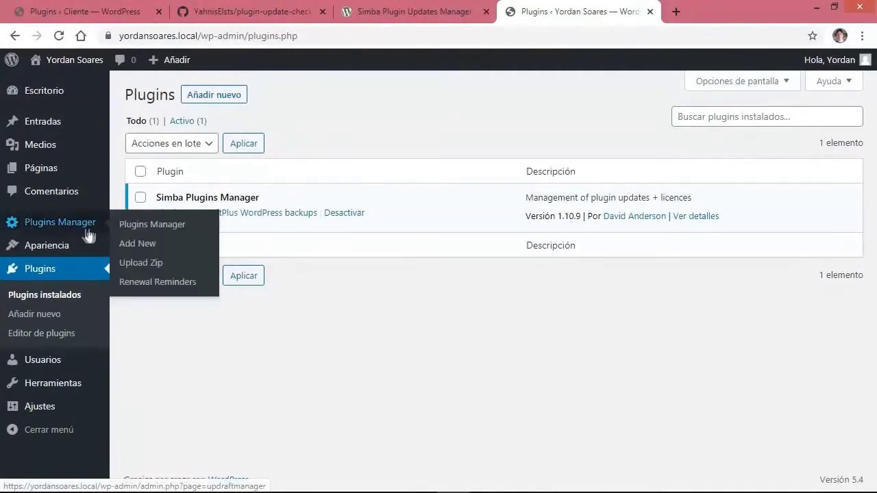
{"action": "left_click", "coordinate": [134, 232]}
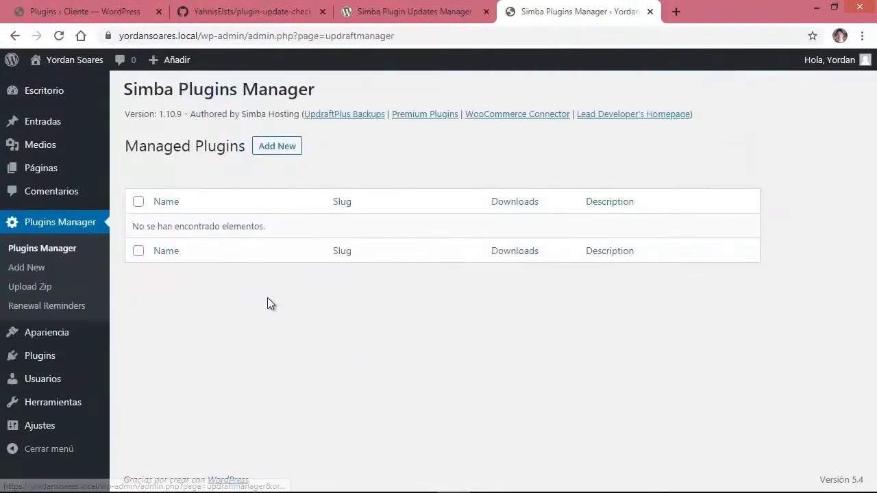
Step: Start a new managed plugin named "Hola, Tío Simón" with slug hola-tio-simon and fill in the author's full name
{"action": "left_click", "coordinate": [277, 147]}
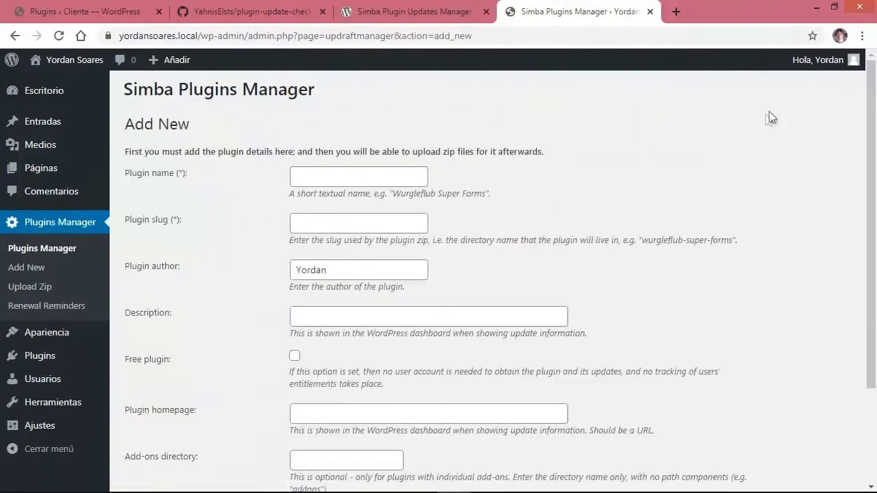
{"action": "left_click", "coordinate": [328, 174]}
{"action": "type", "text": "Hola"}
{"action": "left_click", "coordinate": [328, 247]}
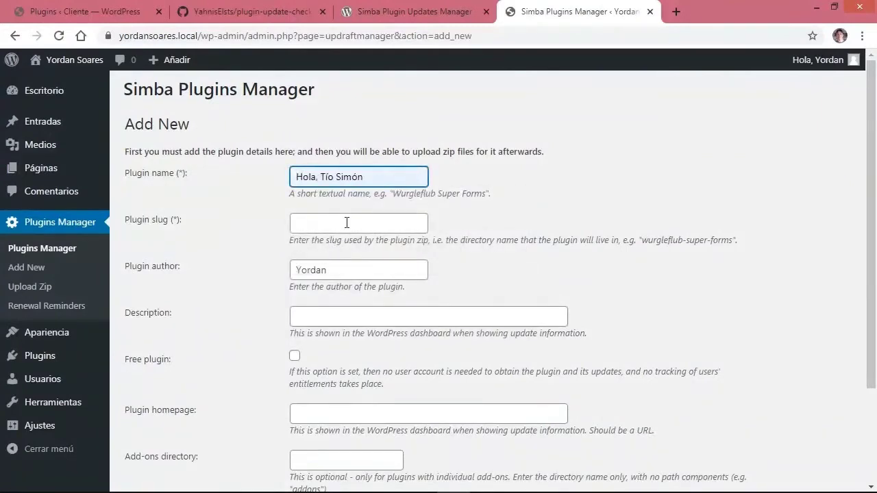
{"action": "left_click", "coordinate": [346, 223]}
{"action": "type", "text": "h"}
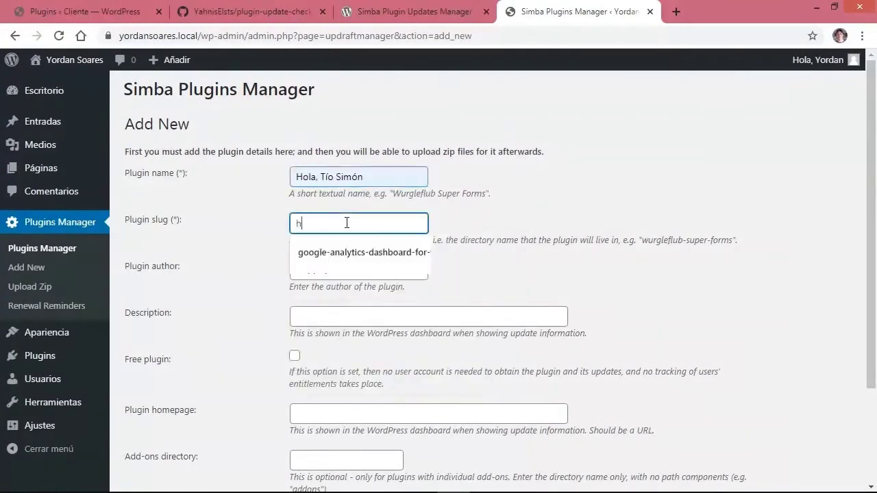
{"action": "left_click", "coordinate": [346, 250]}
{"action": "left_click", "coordinate": [365, 267]}
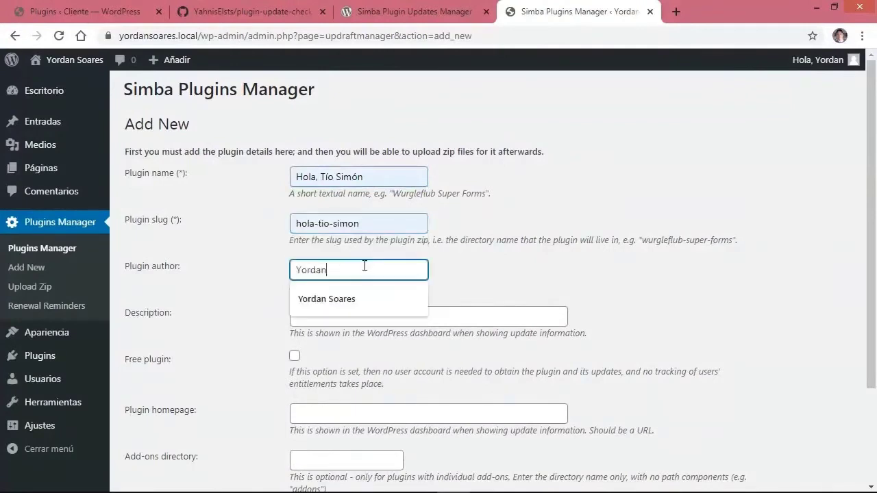
{"action": "left_click", "coordinate": [357, 298]}
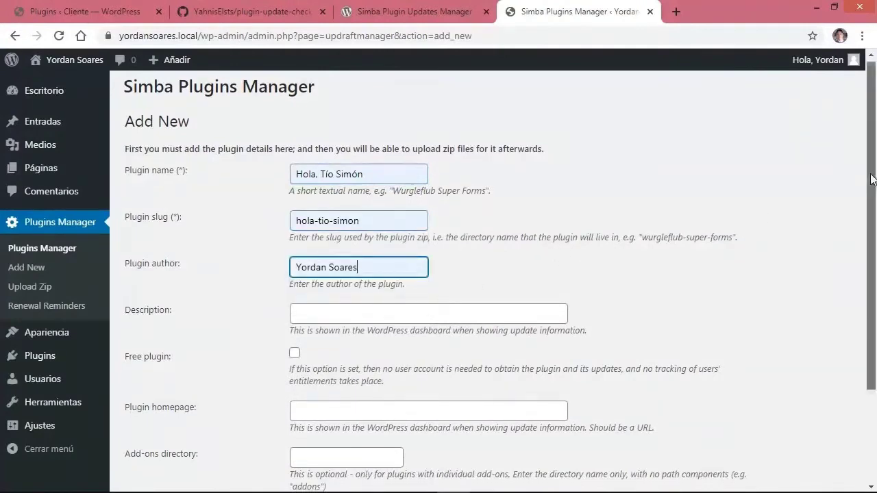
Step: Add the plugin with description "Fragmentos de las canciones de Simón Díaz", marked free and active, with the developer site's hola-tio-simon URL as homepage
{"action": "scroll", "coordinate": [874, 148], "scroll_direction": "down", "scroll_amount": 2}
{"action": "left_click", "coordinate": [322, 207]}
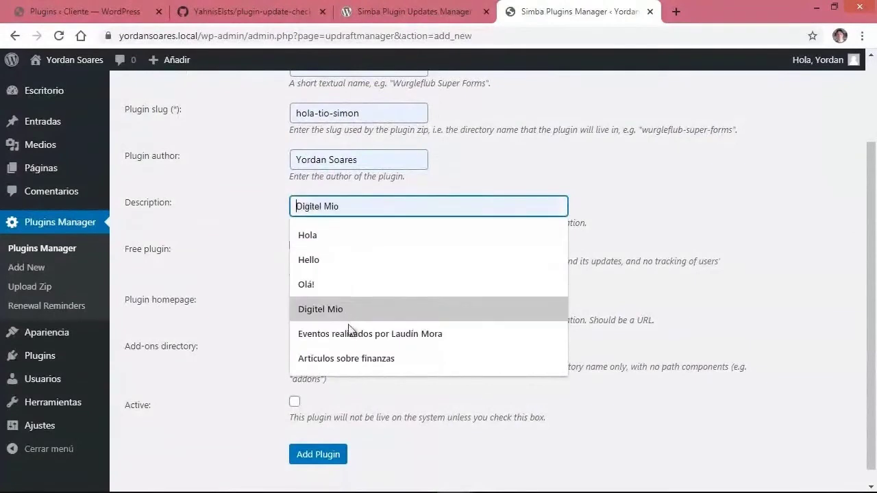
{"action": "type", "text": "F"}
{"action": "left_click", "coordinate": [325, 235]}
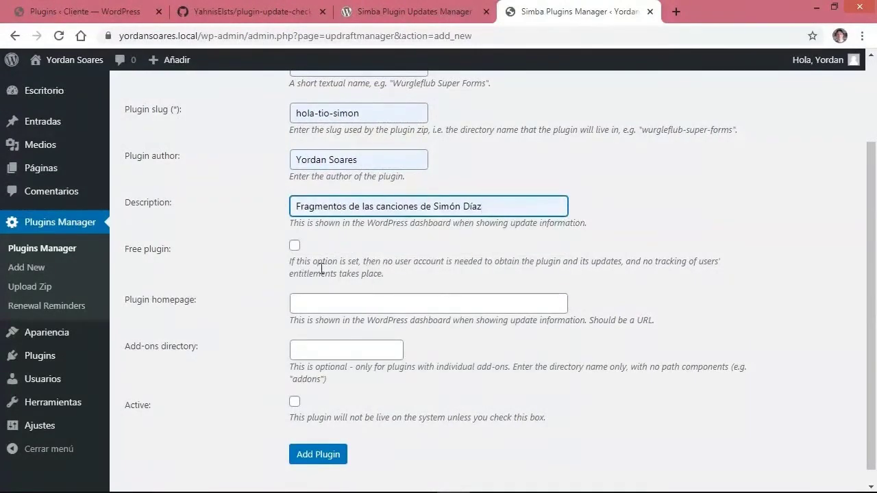
{"action": "left_click", "coordinate": [294, 245]}
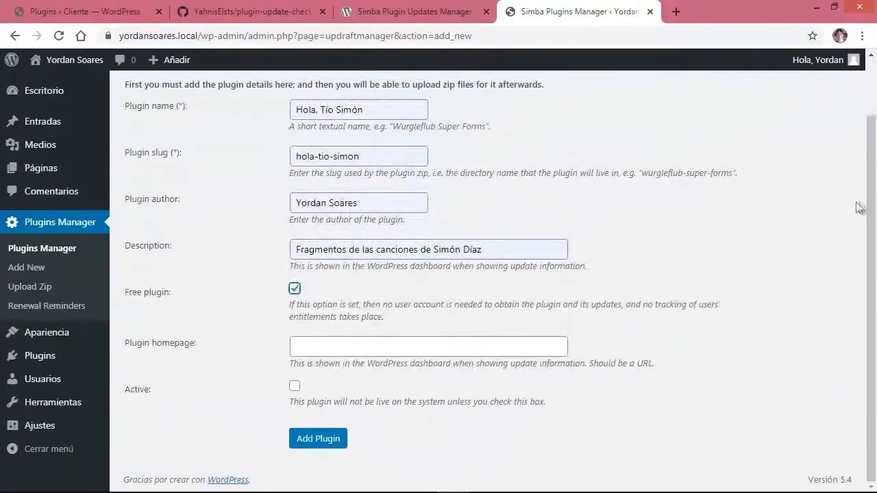
{"action": "left_click", "coordinate": [324, 351]}
{"action": "left_click", "coordinate": [305, 376]}
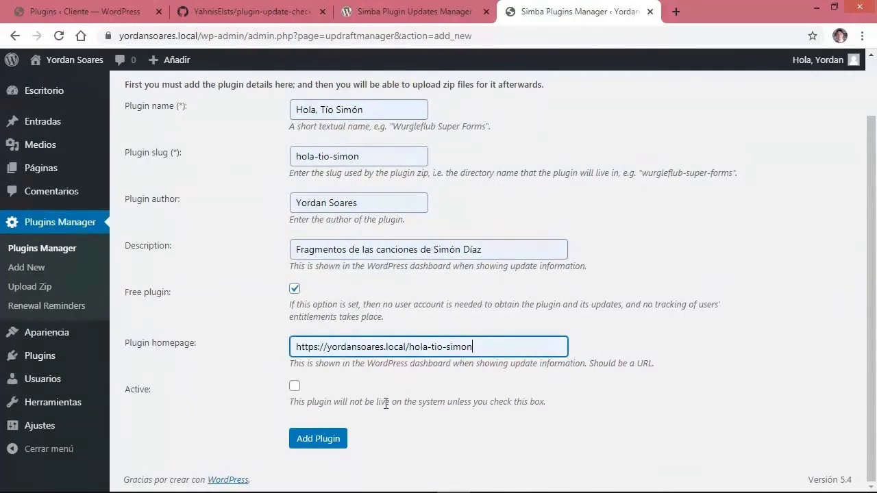
{"action": "left_click", "coordinate": [295, 385]}
{"action": "left_click", "coordinate": [319, 440]}
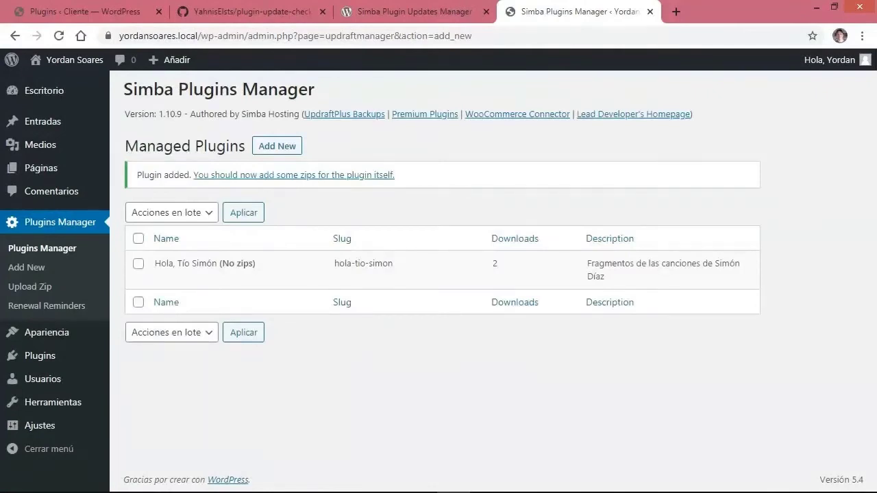
Step: Start a new zip upload for the managed Hola, Tío Simón plugin and choose the file hola-tio-simon-1.2.zip
{"action": "mouse_move", "coordinate": [278, 282]}
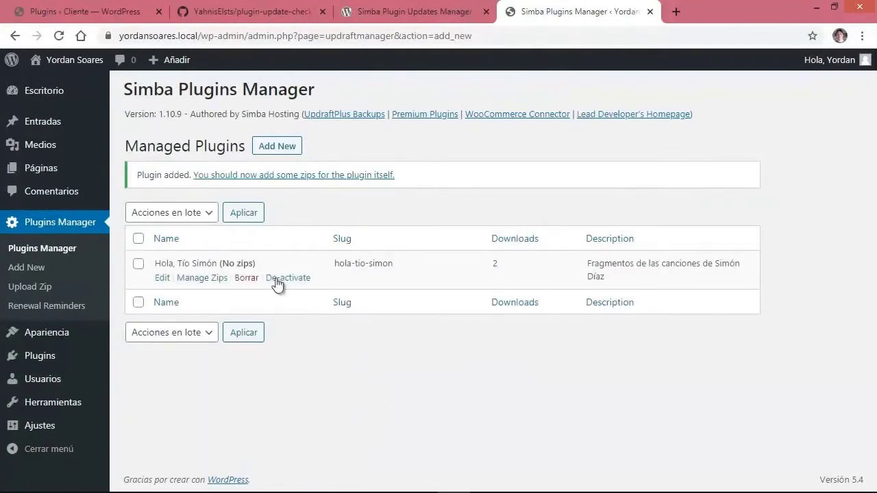
{"action": "left_click", "coordinate": [204, 278]}
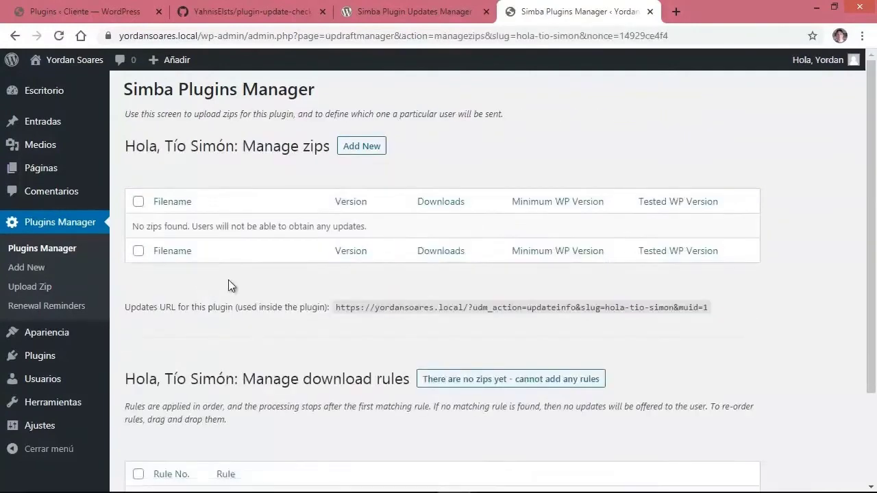
{"action": "left_click", "coordinate": [362, 147]}
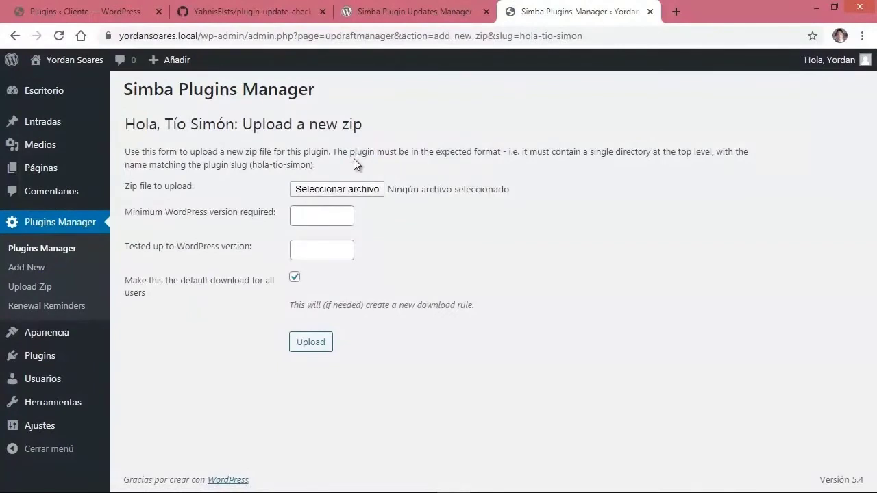
{"action": "left_click", "coordinate": [336, 191]}
{"action": "left_click", "coordinate": [260, 127]}
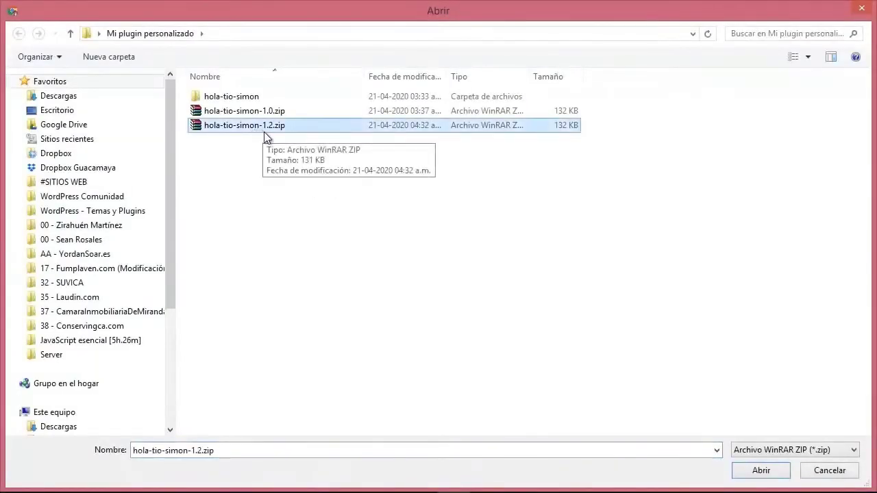
{"action": "double_click", "coordinate": [268, 131]}
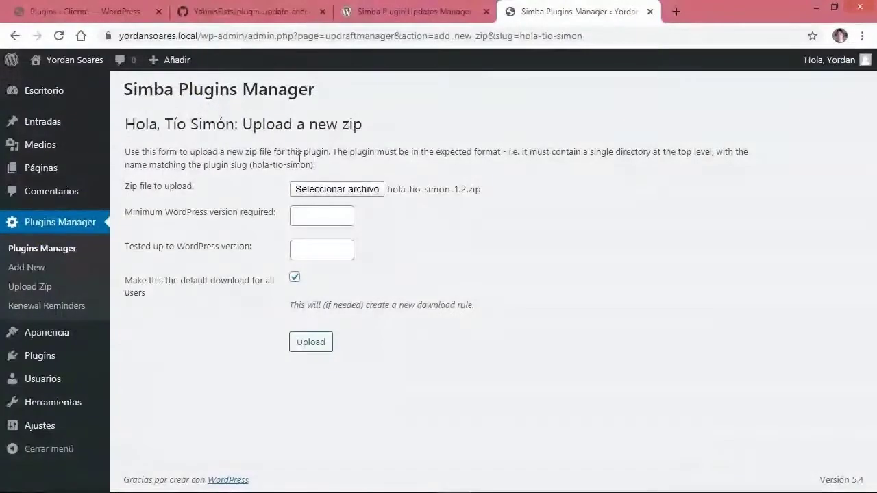
Step: Set the minimum WordPress version to 4.6 and the tested version to 5.4, and upload the zip as the default download
{"action": "left_click", "coordinate": [310, 213]}
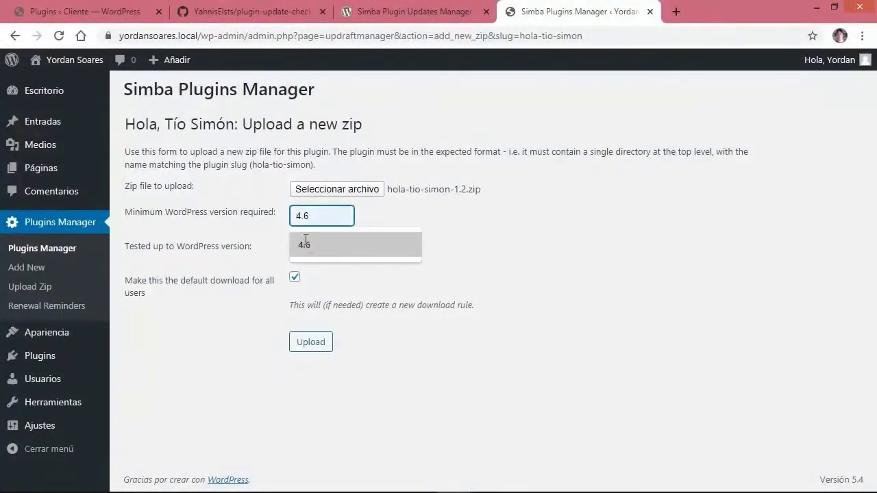
{"action": "left_click", "coordinate": [306, 244]}
{"action": "left_click", "coordinate": [320, 250]}
{"action": "left_click", "coordinate": [319, 278]}
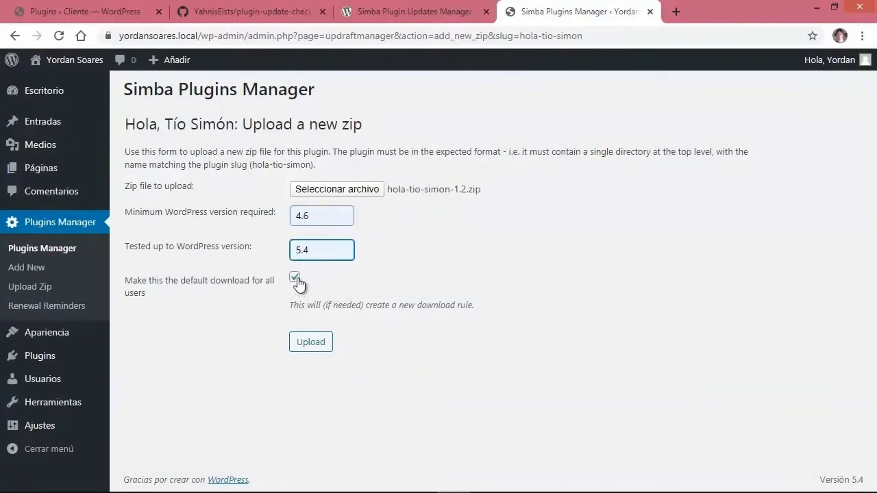
{"action": "left_click", "coordinate": [321, 345]}
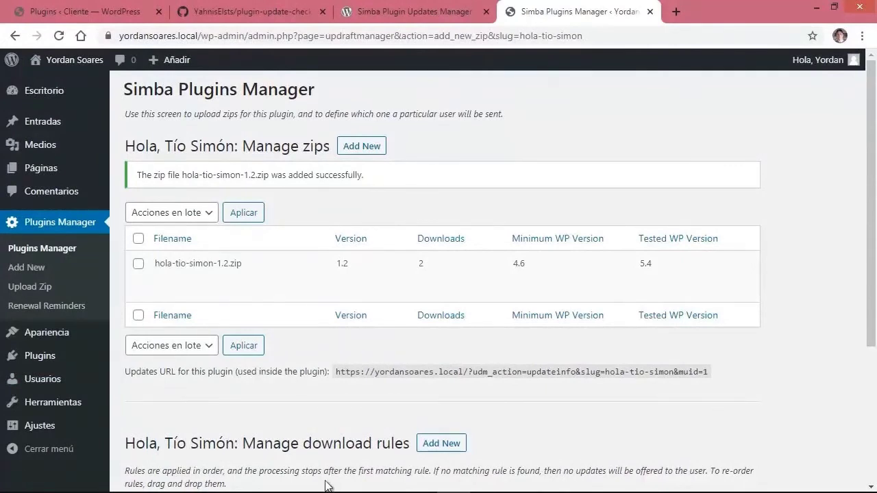
Step: Copy the updates URL that Simba Plugins Manager provides for the Hola, Tío Simón plugin
{"action": "left_click_drag", "start_coordinate": [341, 372], "coordinate": [710, 375]}
{"action": "key", "text": "super+c"}
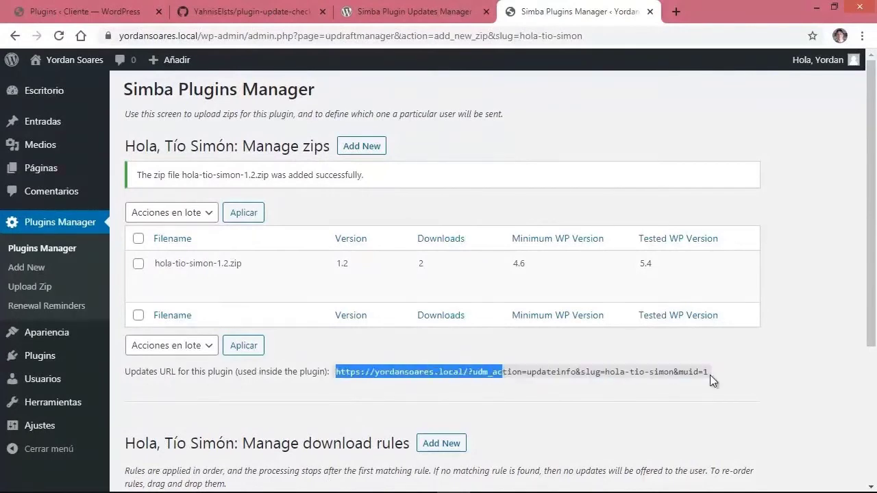
{"action": "right_click", "coordinate": [707, 372]}
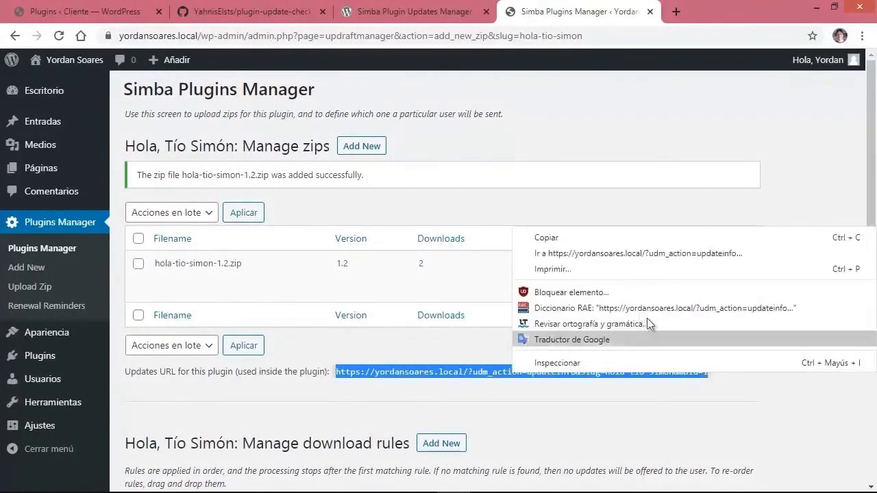
{"action": "left_click", "coordinate": [564, 240]}
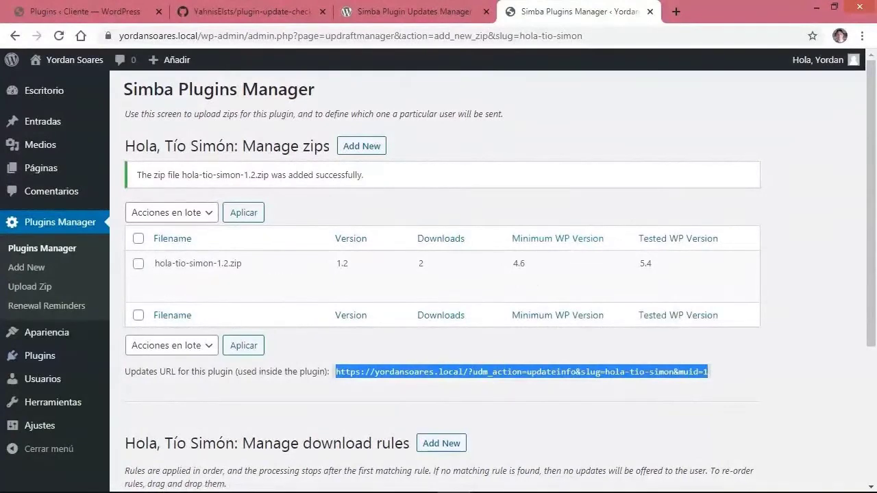
Step: Open hola-tio-simon.php from the client site's wp-content/plugins/hola-tio-simon folder in Visual Studio Code
{"action": "key", "text": "alt+Tab"}
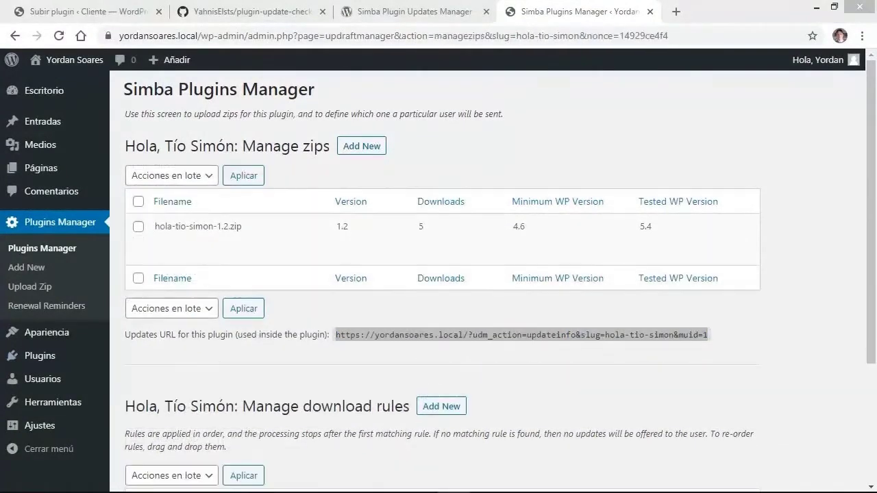
{"action": "key", "text": "alt+Tab"}
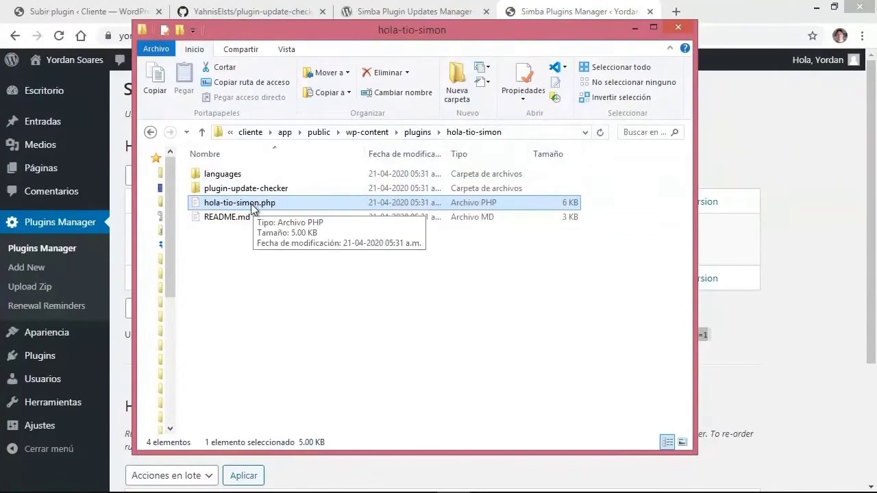
{"action": "double_click", "coordinate": [240, 203]}
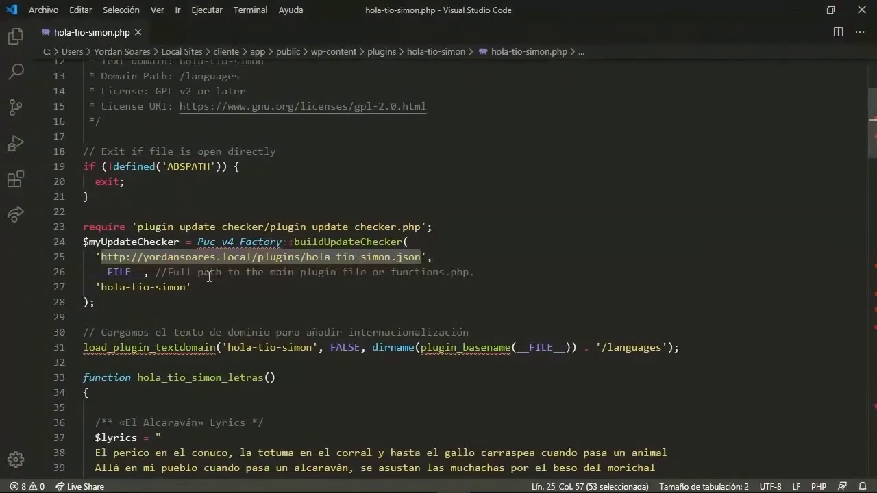
Step: Replace the JSON address in buildUpdateChecker with the copied Simba updates URL, change its https to http, save the file and close the editor
{"action": "right_click", "coordinate": [333, 254]}
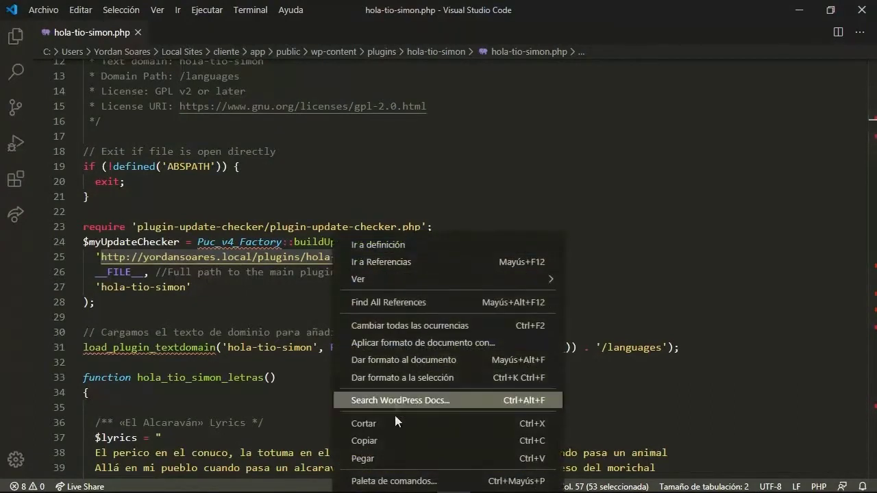
{"action": "left_click", "coordinate": [382, 457]}
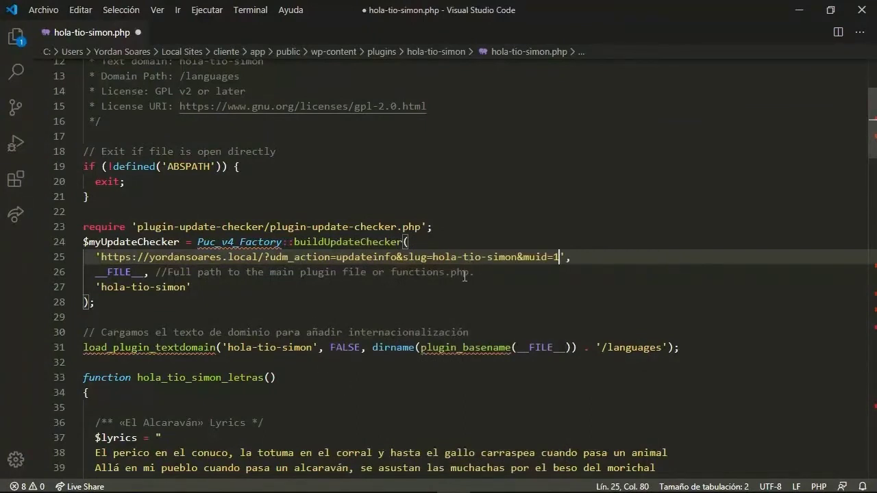
{"action": "left_click", "coordinate": [132, 256]}
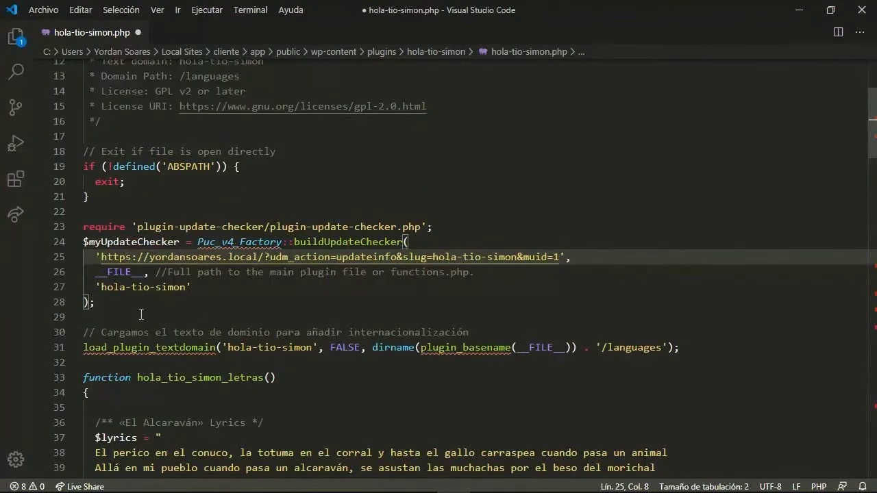
{"action": "key", "text": "Delete"}
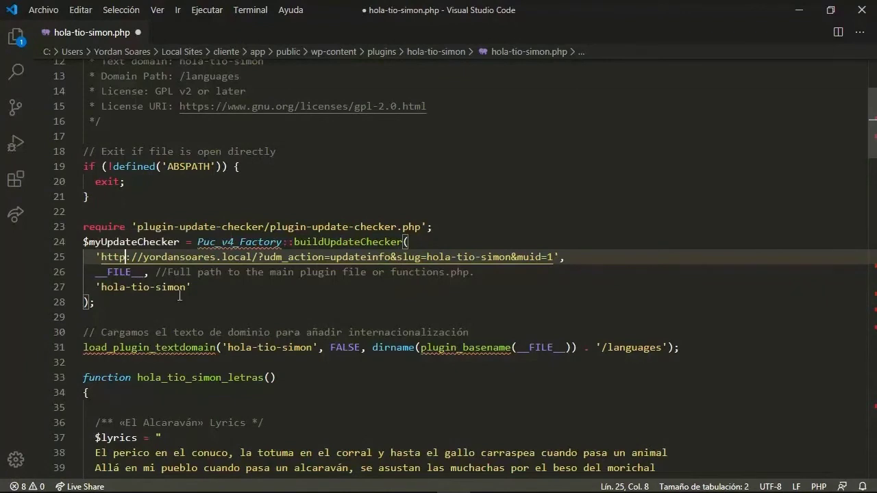
{"action": "key", "text": "ctrl+s"}
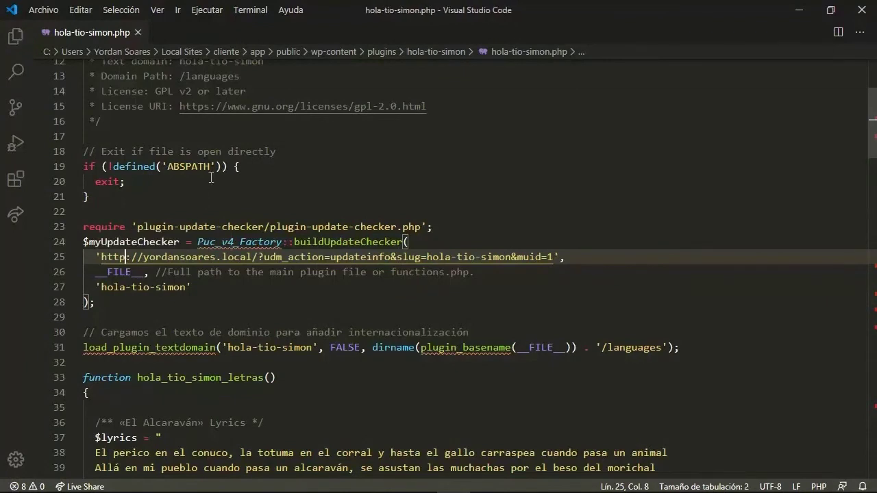
{"action": "left_click", "coordinate": [861, 17]}
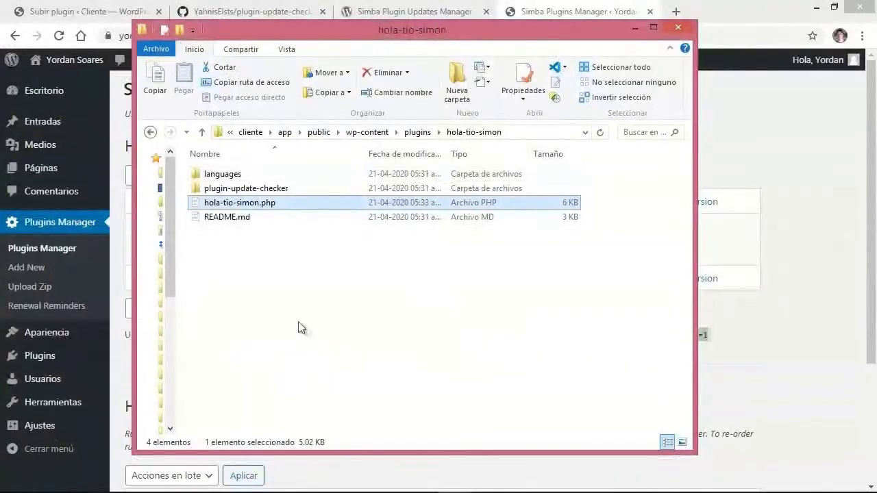
Step: Check again for available updates on the client site's WordPress updates page
{"action": "left_click", "coordinate": [89, 19]}
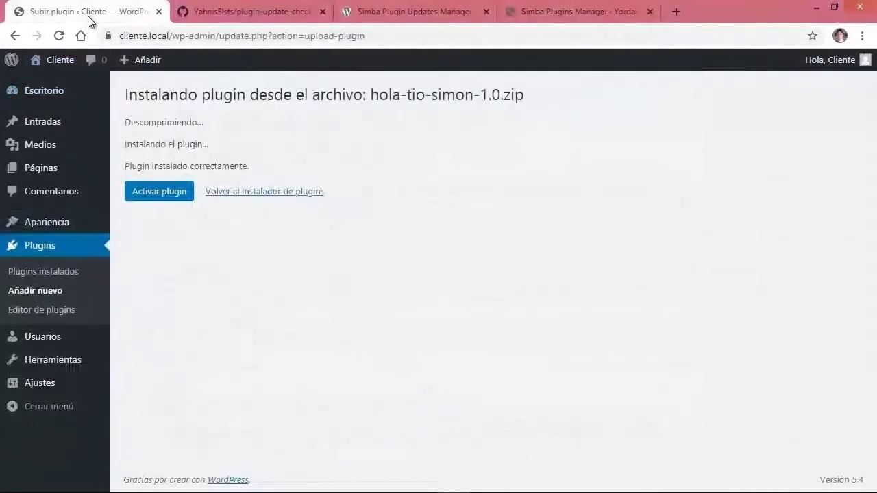
{"action": "mouse_move", "coordinate": [53, 92]}
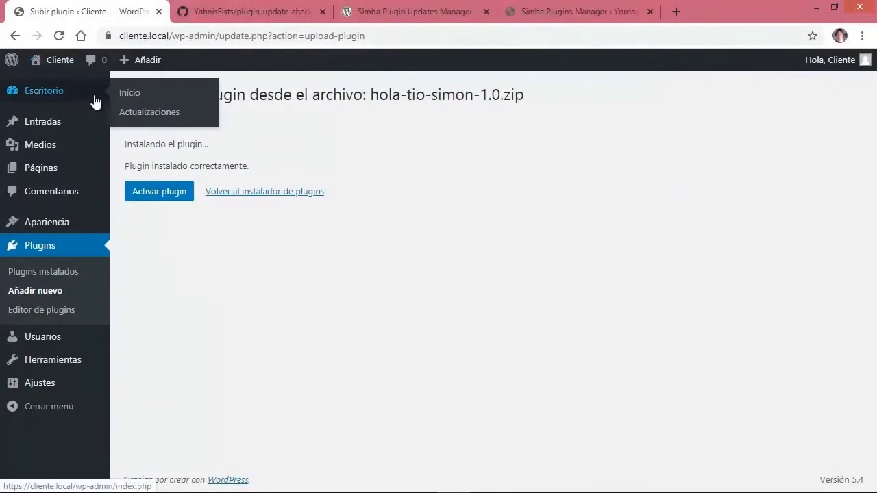
{"action": "left_click", "coordinate": [142, 111]}
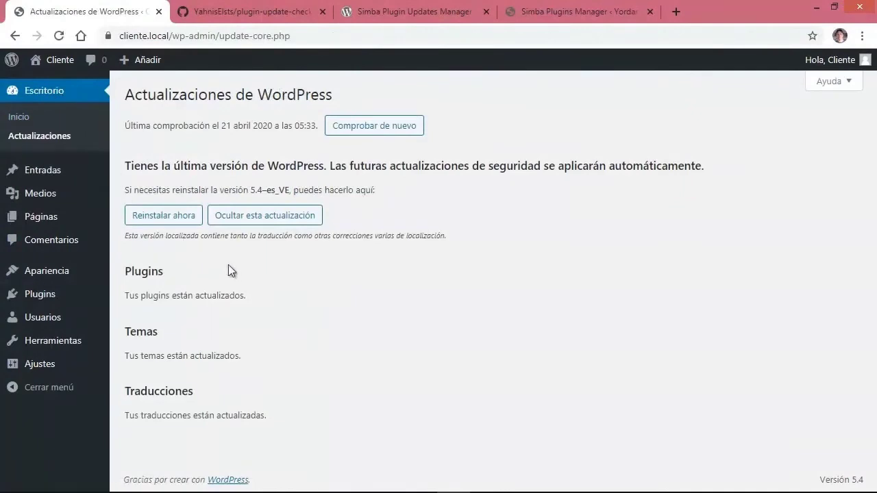
{"action": "left_click", "coordinate": [73, 138]}
{"action": "left_click", "coordinate": [377, 127]}
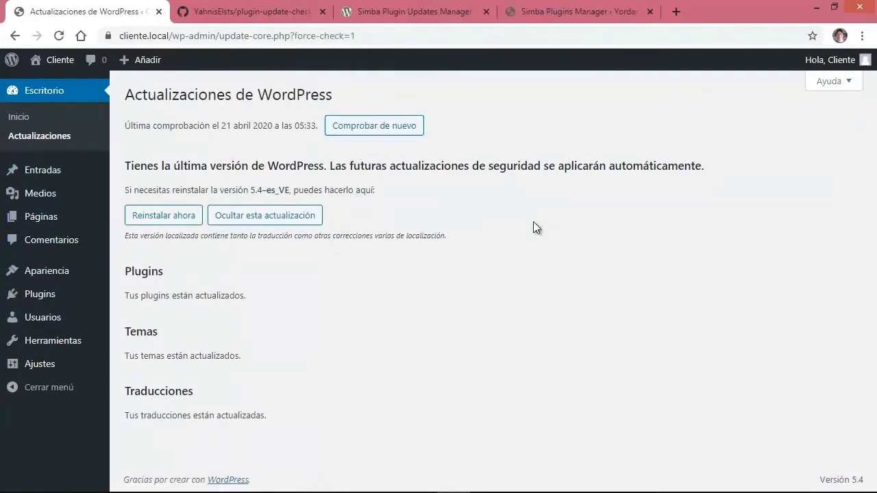
Step: Activate the Hola, Tío Simón plugin on the client site
{"action": "left_click", "coordinate": [14, 319]}
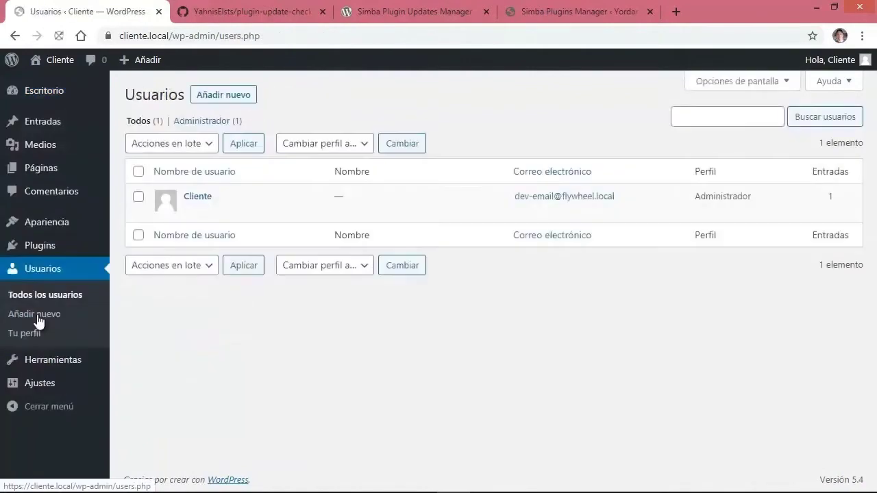
{"action": "left_click", "coordinate": [59, 247]}
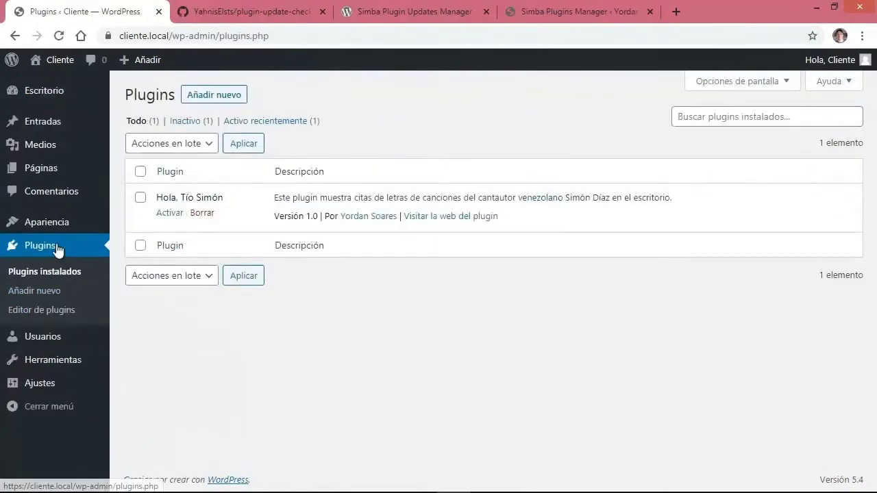
{"action": "left_click", "coordinate": [169, 212]}
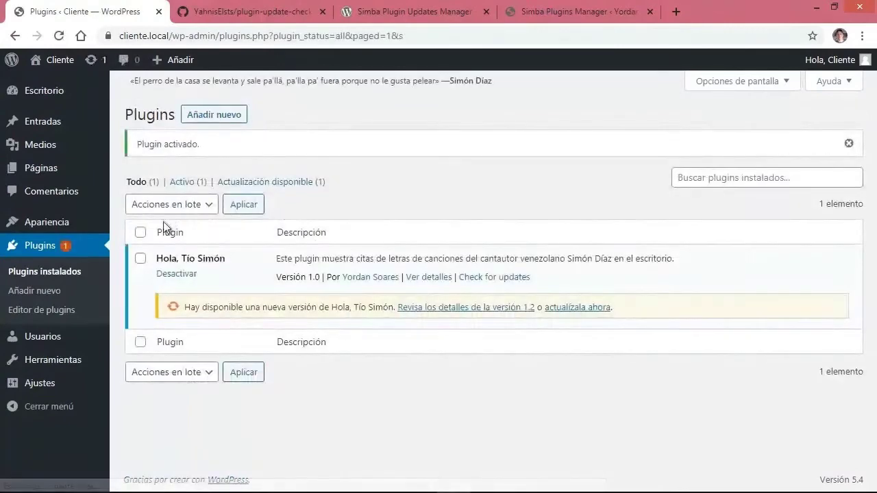
Step: Review the version 1.2 details of Hola, Tío Simón from the WordPress updates page, including its description
{"action": "mouse_move", "coordinate": [103, 103]}
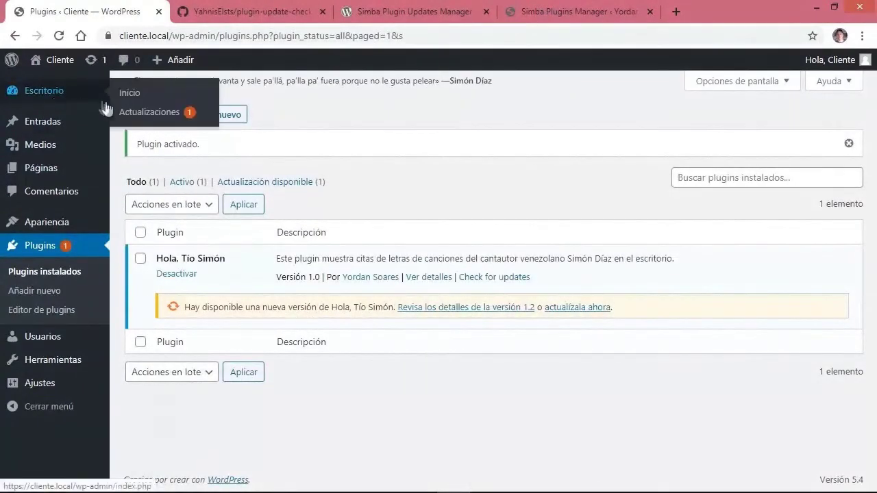
{"action": "left_click", "coordinate": [129, 119]}
{"action": "scroll", "coordinate": [264, 309], "scroll_direction": "down", "scroll_amount": 3}
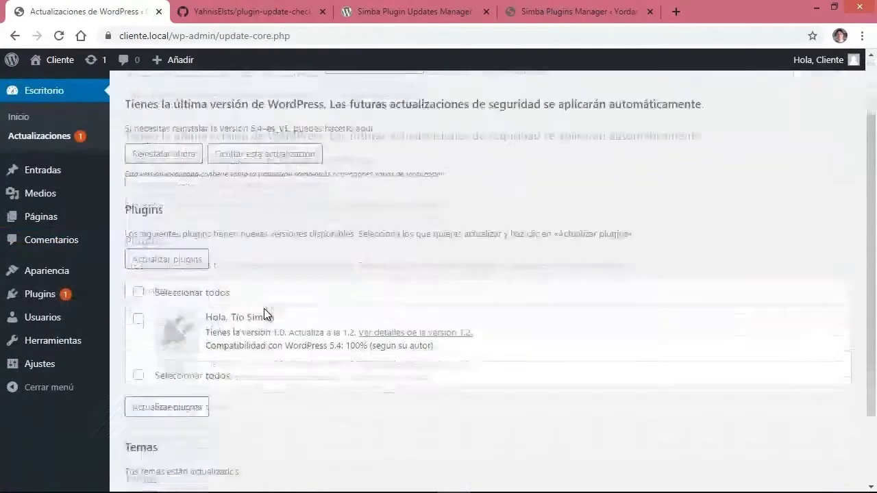
{"action": "left_click", "coordinate": [398, 278]}
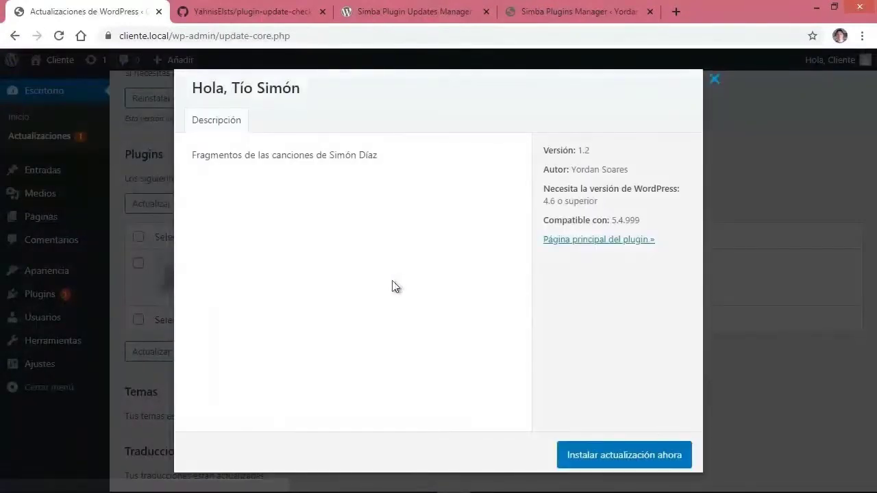
{"action": "left_click_drag", "start_coordinate": [193, 157], "coordinate": [373, 160]}
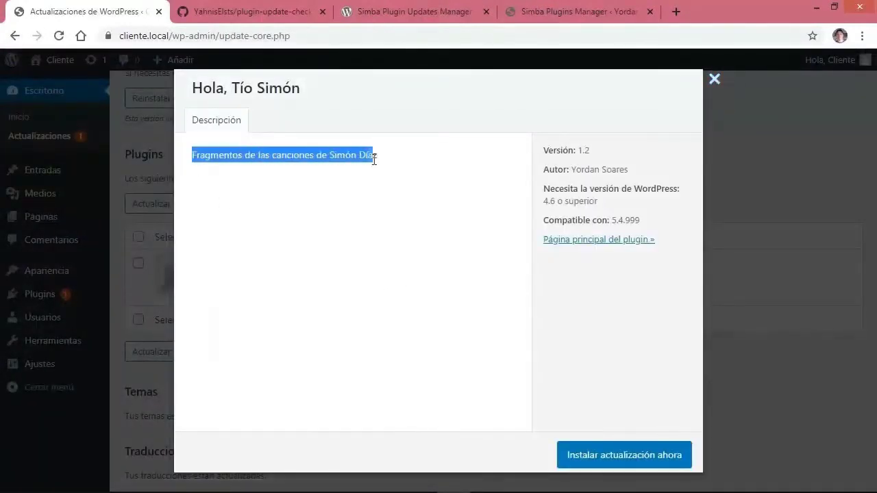
{"action": "left_click", "coordinate": [352, 185]}
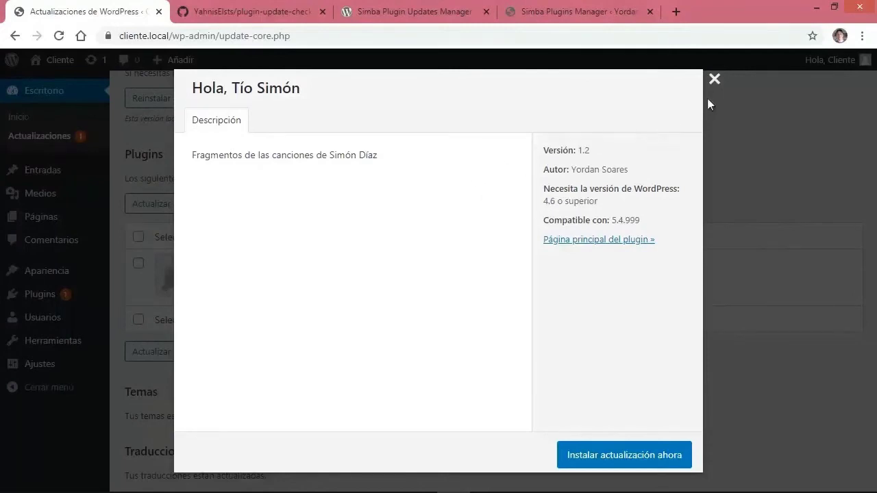
{"action": "left_click", "coordinate": [715, 80]}
Step: Update the Hola, Tío Simón plugin from the WordPress updates page and expand the update details
{"action": "left_click", "coordinate": [137, 265]}
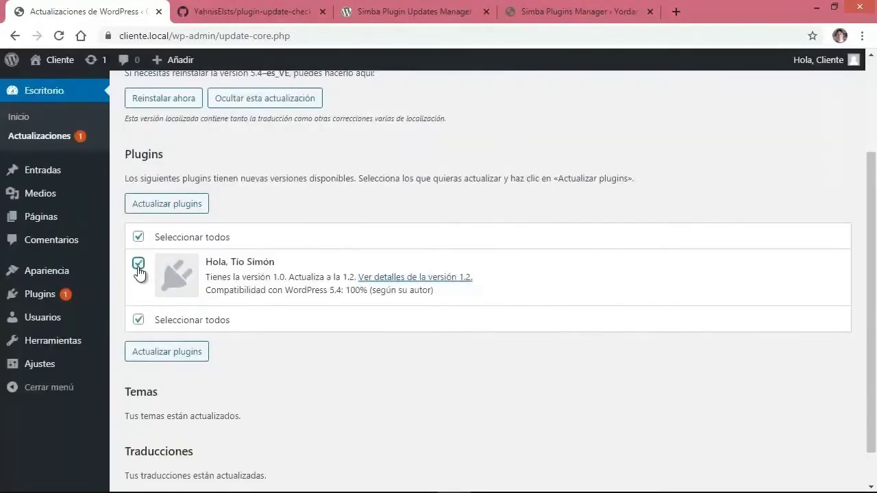
{"action": "left_click", "coordinate": [176, 208]}
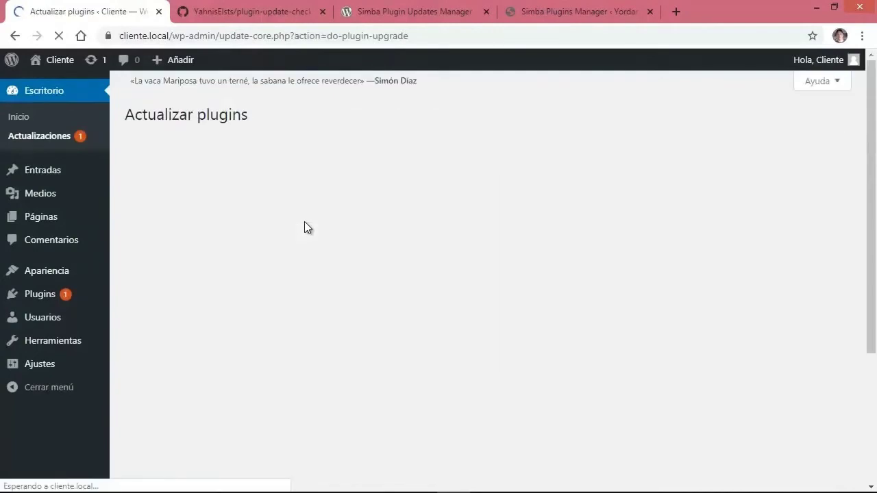
{"action": "left_click", "coordinate": [363, 221]}
{"action": "scroll", "coordinate": [322, 263], "scroll_direction": "down", "scroll_amount": 2}
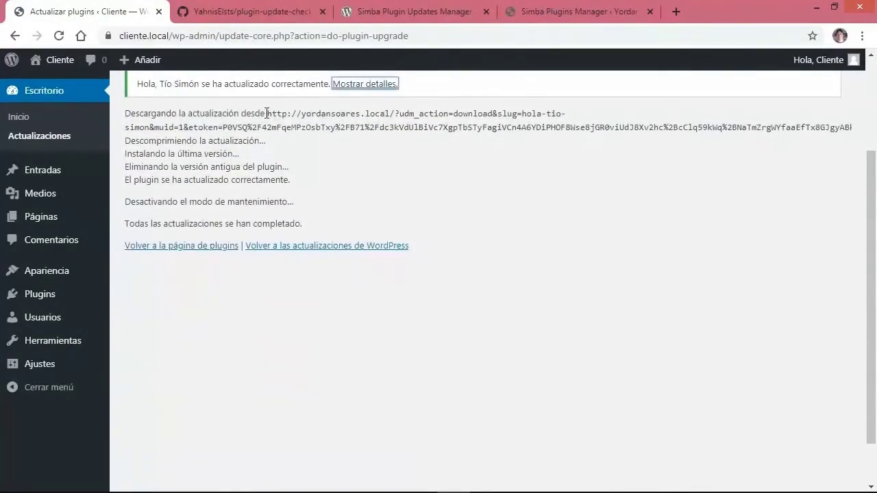
Step: Examine the full download address shown in the plugin's update details
{"action": "left_click_drag", "start_coordinate": [269, 113], "coordinate": [857, 135]}
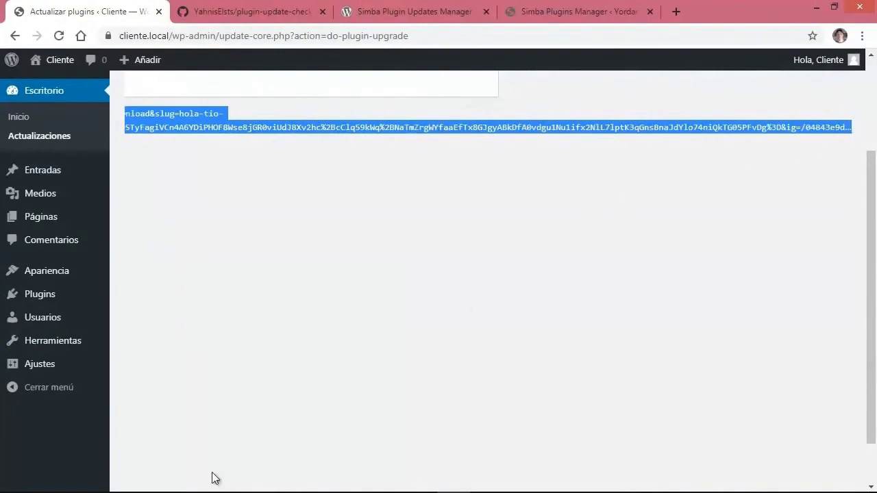
{"action": "left_click", "coordinate": [224, 155]}
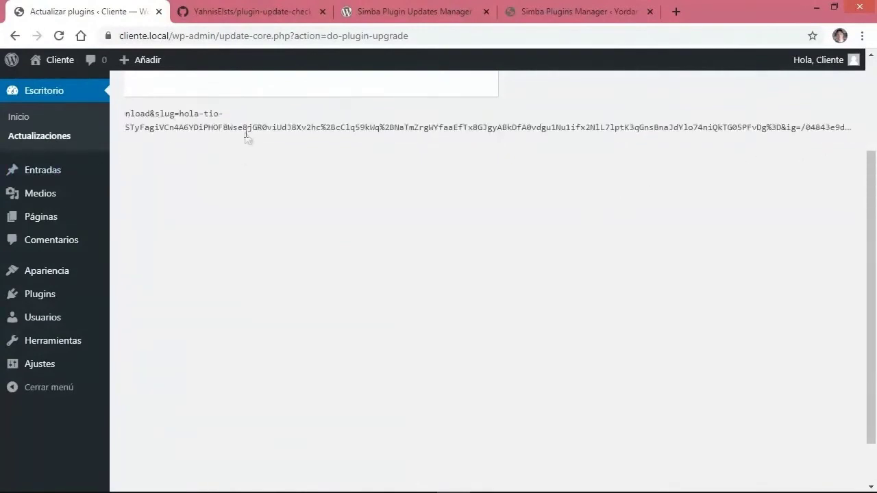
{"action": "left_click_drag", "start_coordinate": [245, 133], "coordinate": [267, 114]}
{"action": "left_click", "coordinate": [286, 123]}
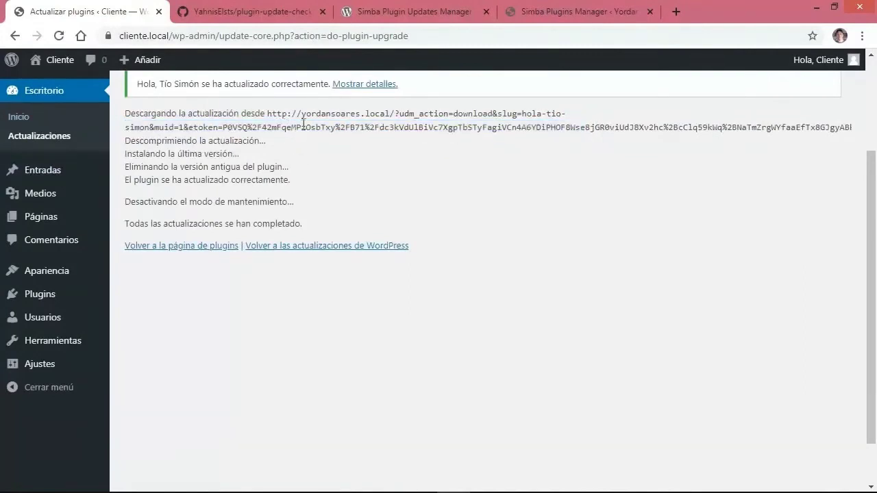
Step: Check the installed version of Hola, Tío Simón in the client site's plugin list
{"action": "left_click", "coordinate": [41, 302]}
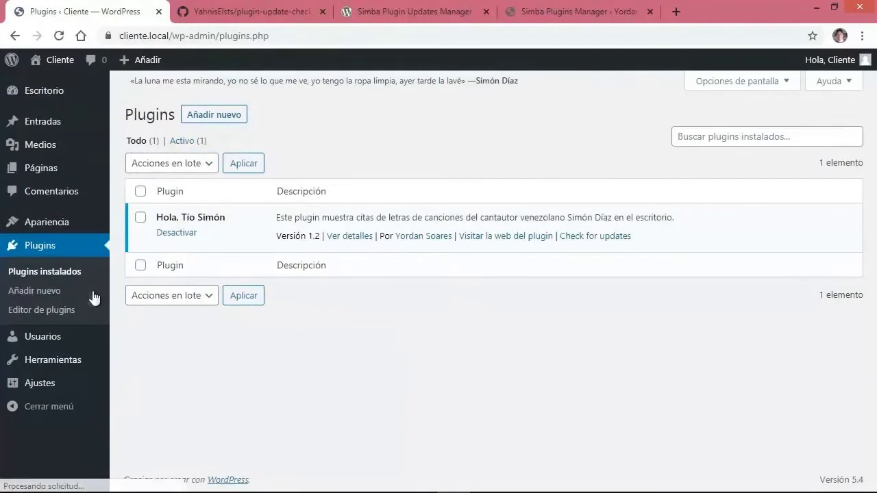
{"action": "left_click_drag", "start_coordinate": [277, 235], "coordinate": [316, 247]}
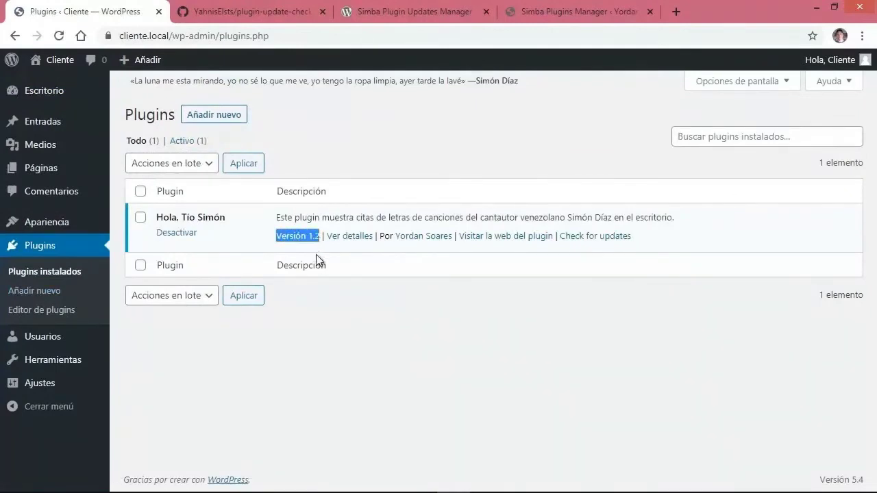
{"action": "left_click", "coordinate": [353, 329]}
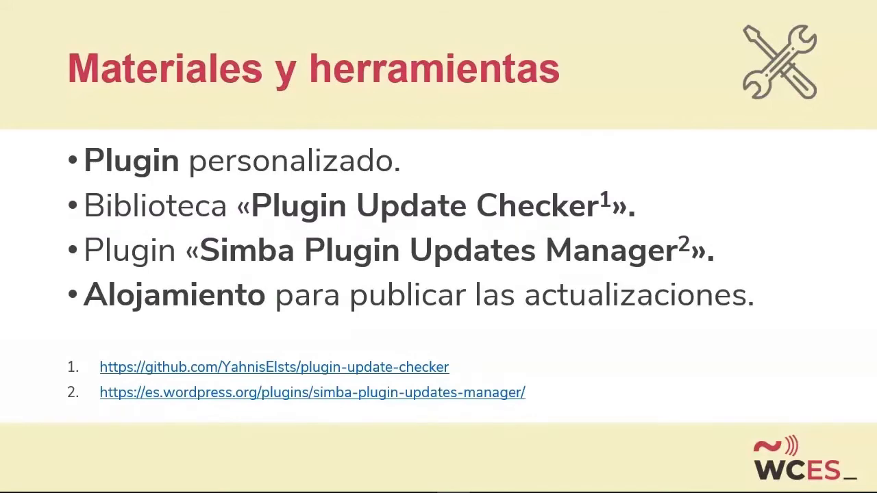
{"action": "key", "text": "Right"}
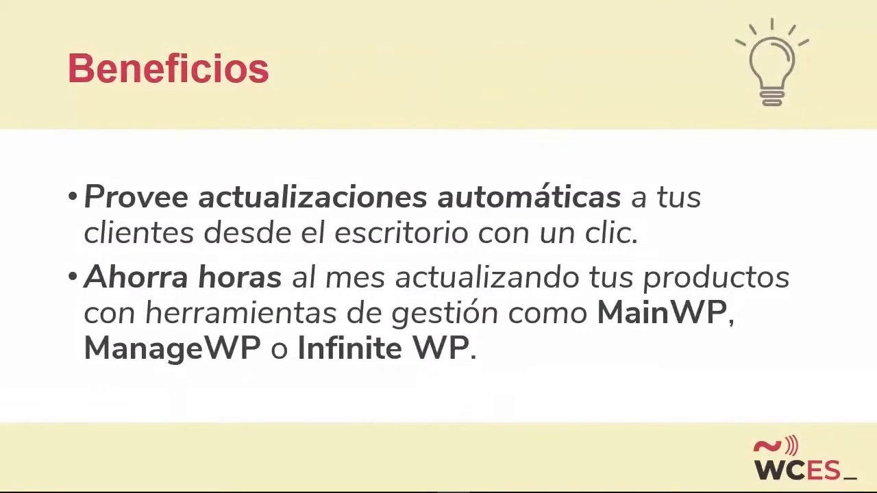